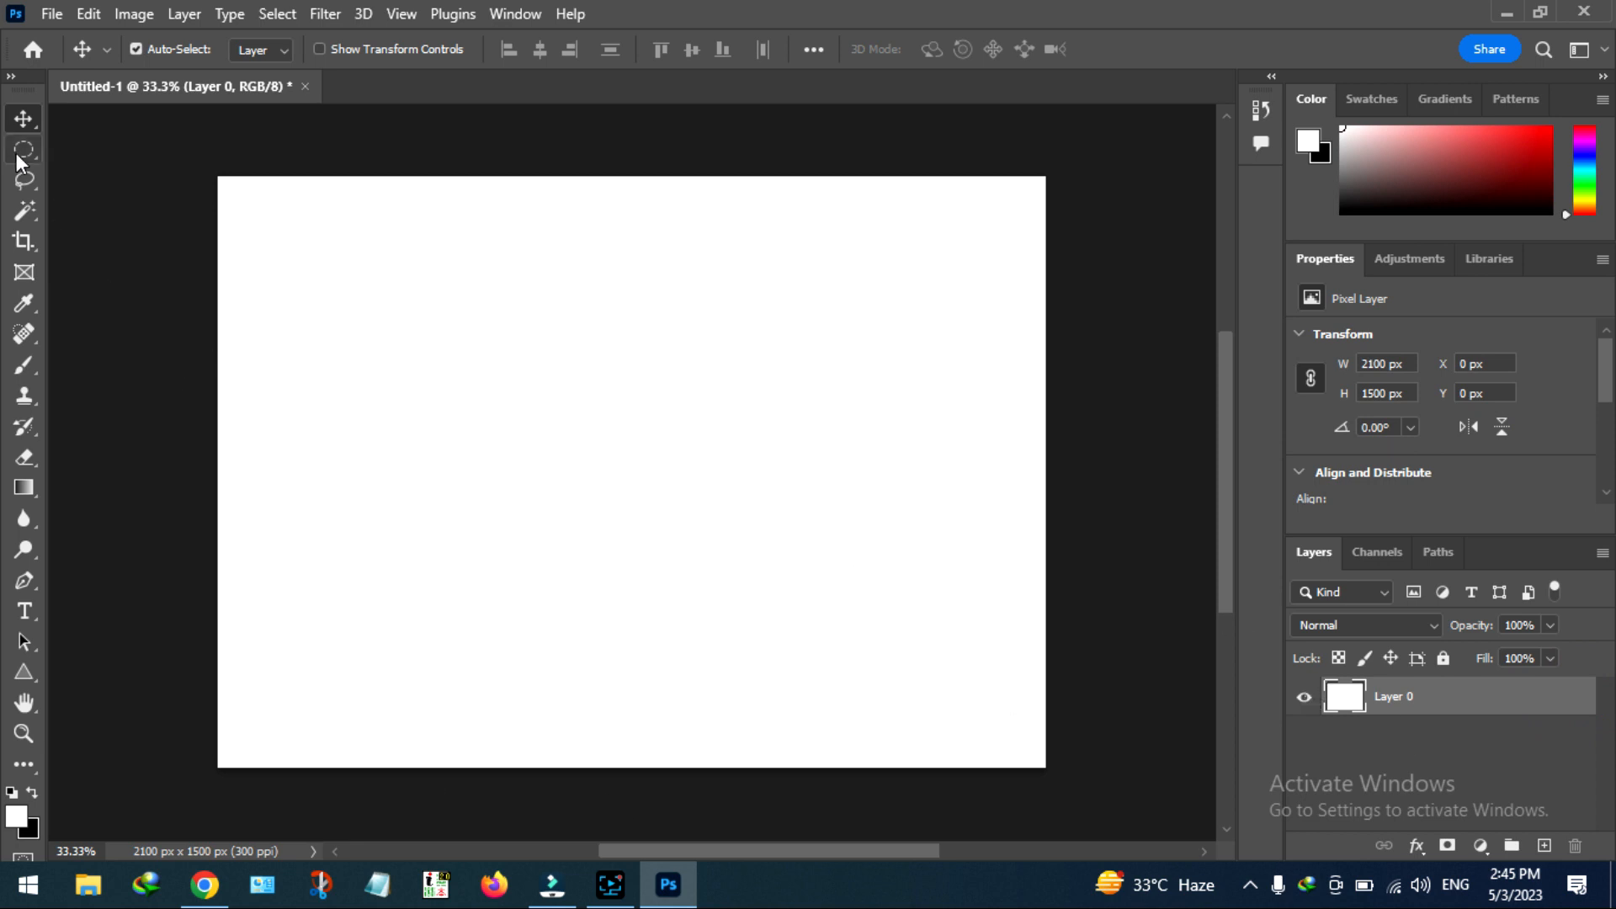
Step: Draw a rounded-corner rectangle about 1340 by 884 px and centre it on the canvas
{"action": "left_click", "coordinate": [20, 674]}
{"action": "left_click", "coordinate": [26, 671]}
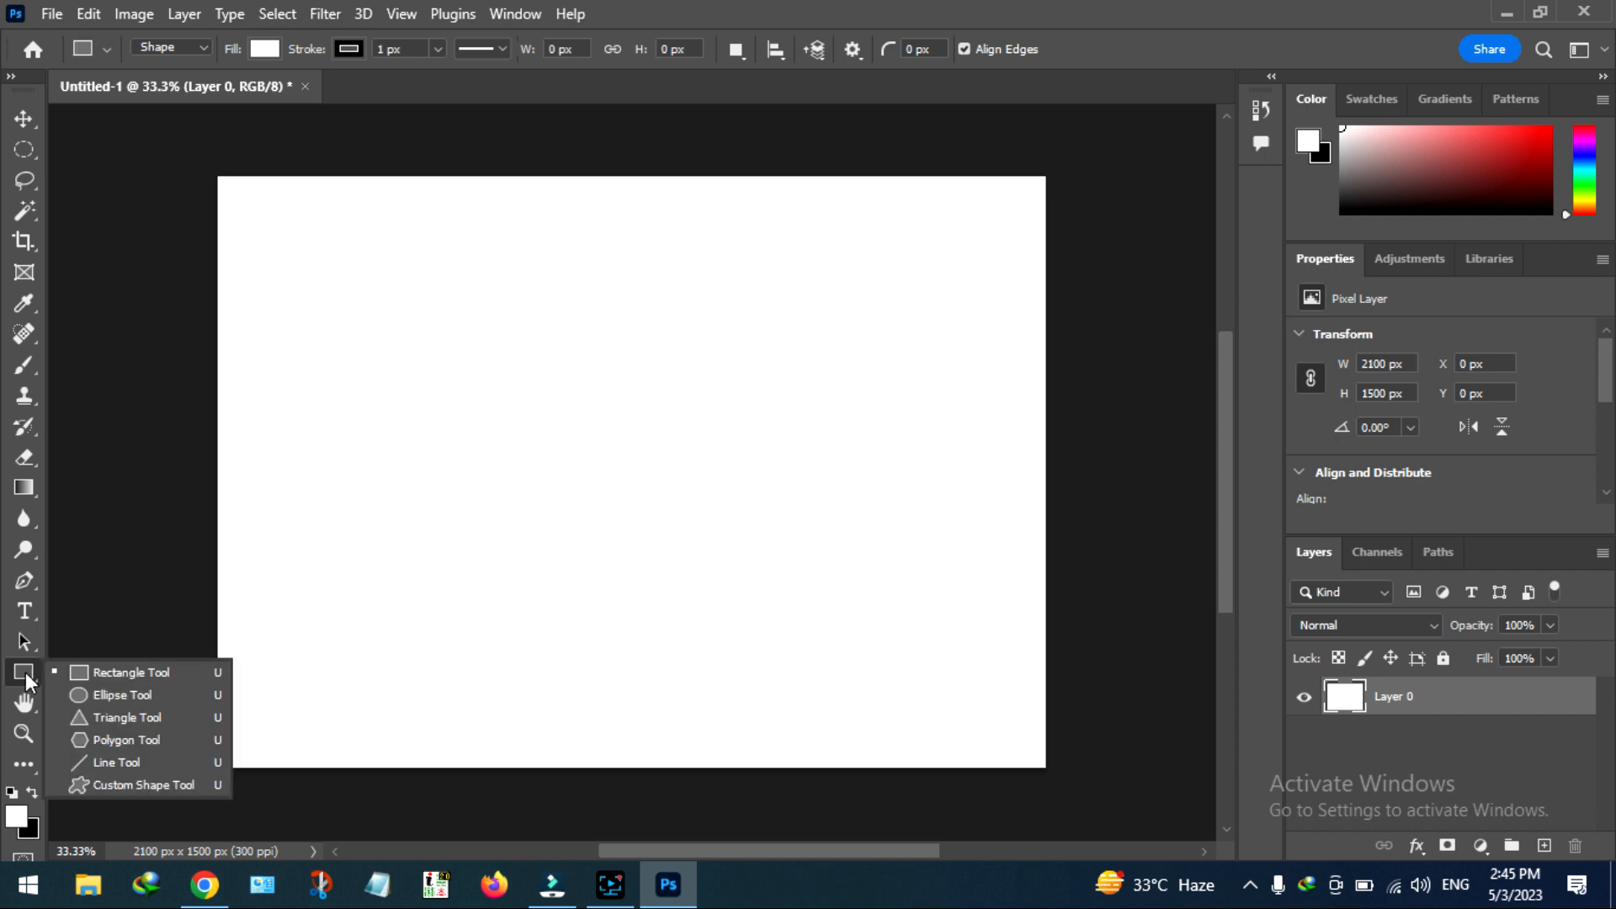
{"action": "left_click", "coordinate": [92, 672]}
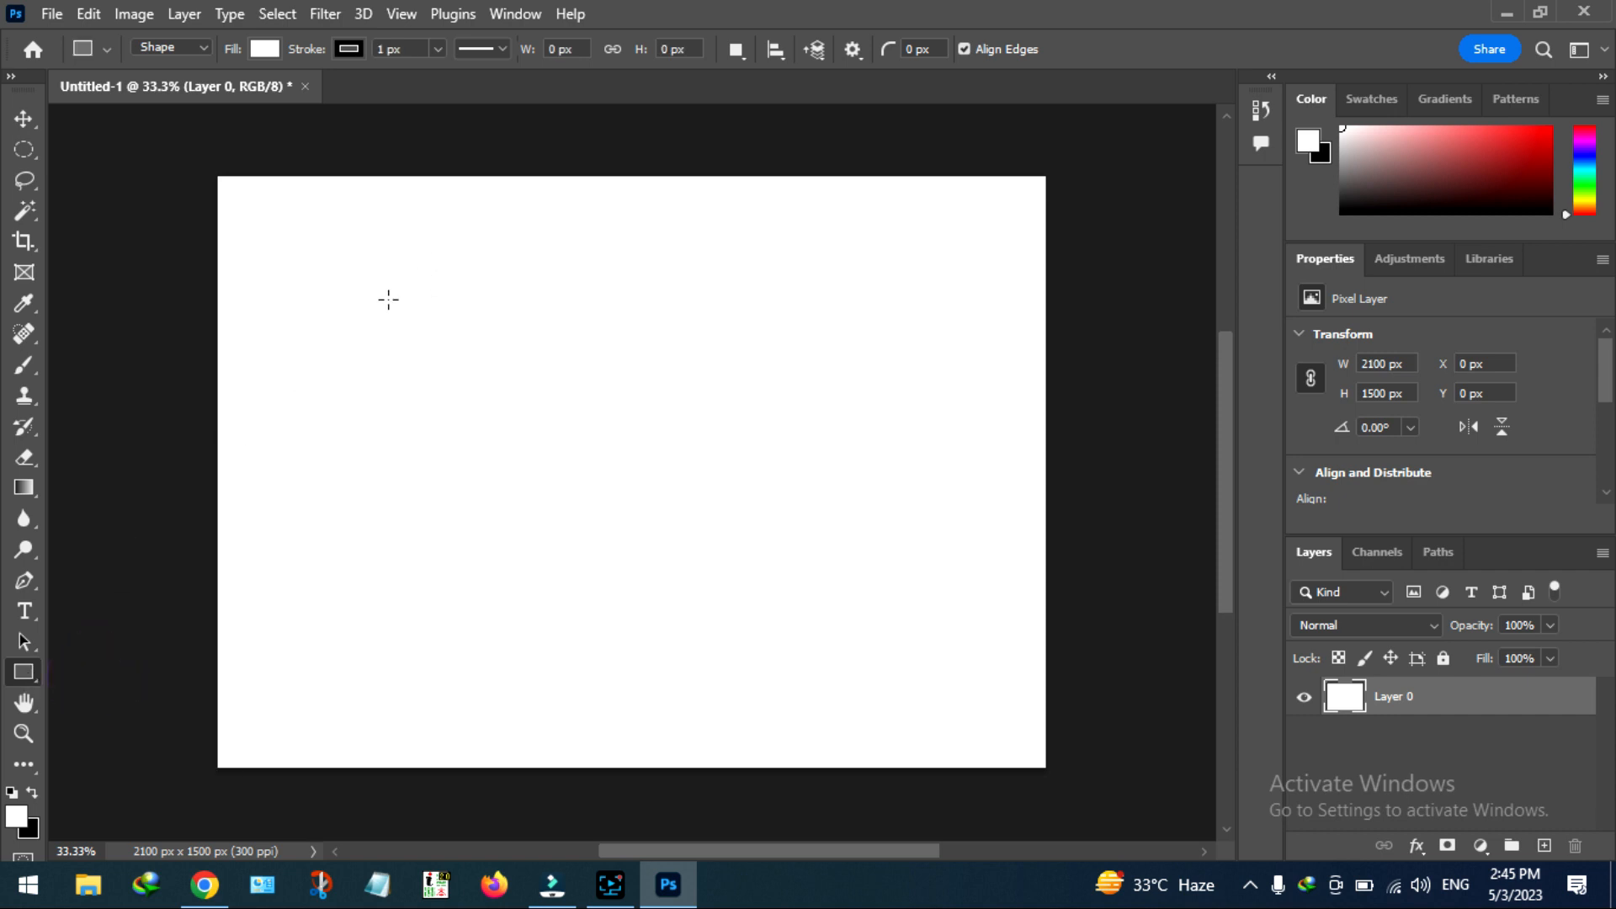
{"action": "left_click_drag", "start_coordinate": [388, 299], "coordinate": [915, 647]}
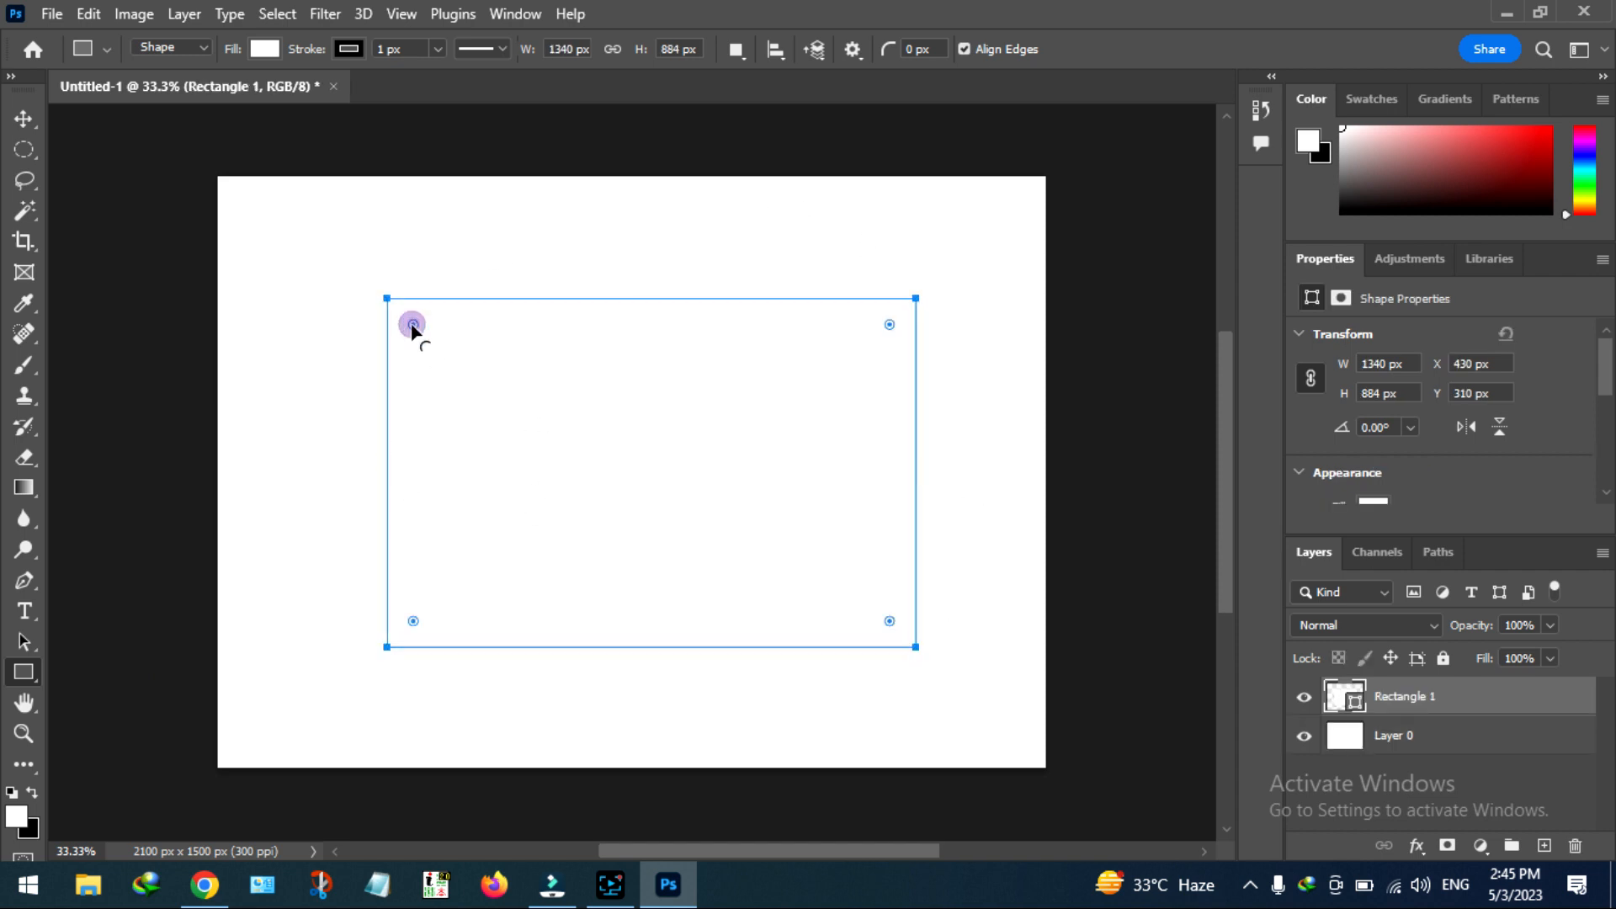
{"action": "mouse_move", "coordinate": [413, 326]}
{"action": "left_mouse_down"}
{"action": "mouse_move", "coordinate": [440, 352]}
{"action": "mouse_move", "coordinate": [438, 338]}
{"action": "left_mouse_up"}
{"action": "left_click", "coordinate": [27, 116]}
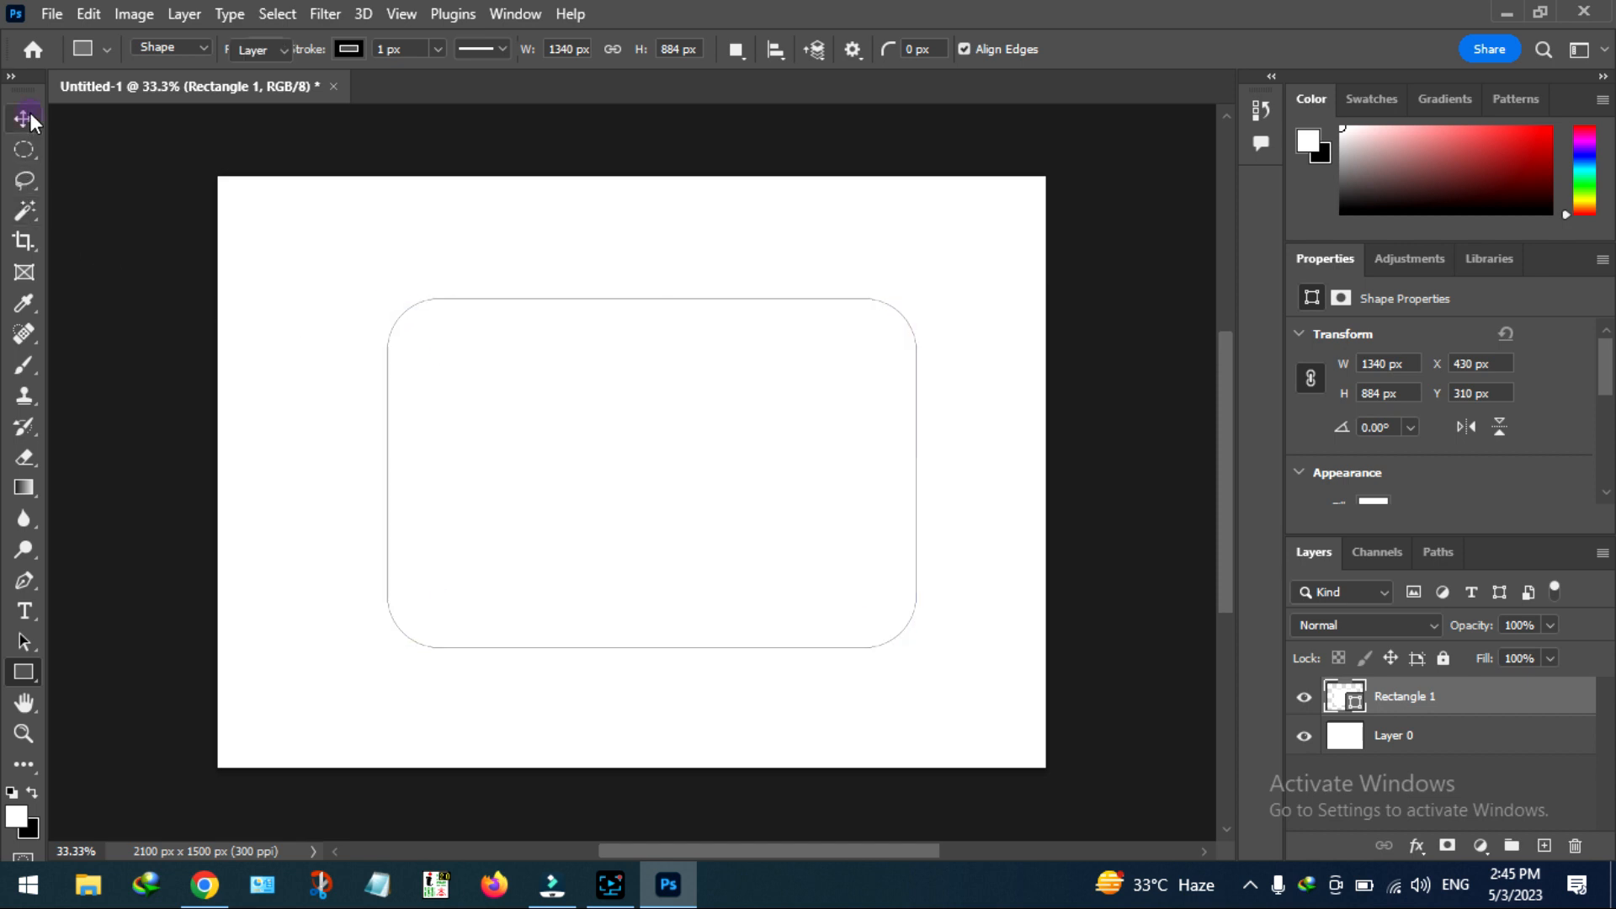
{"action": "left_click_drag", "start_coordinate": [536, 405], "coordinate": [523, 426]}
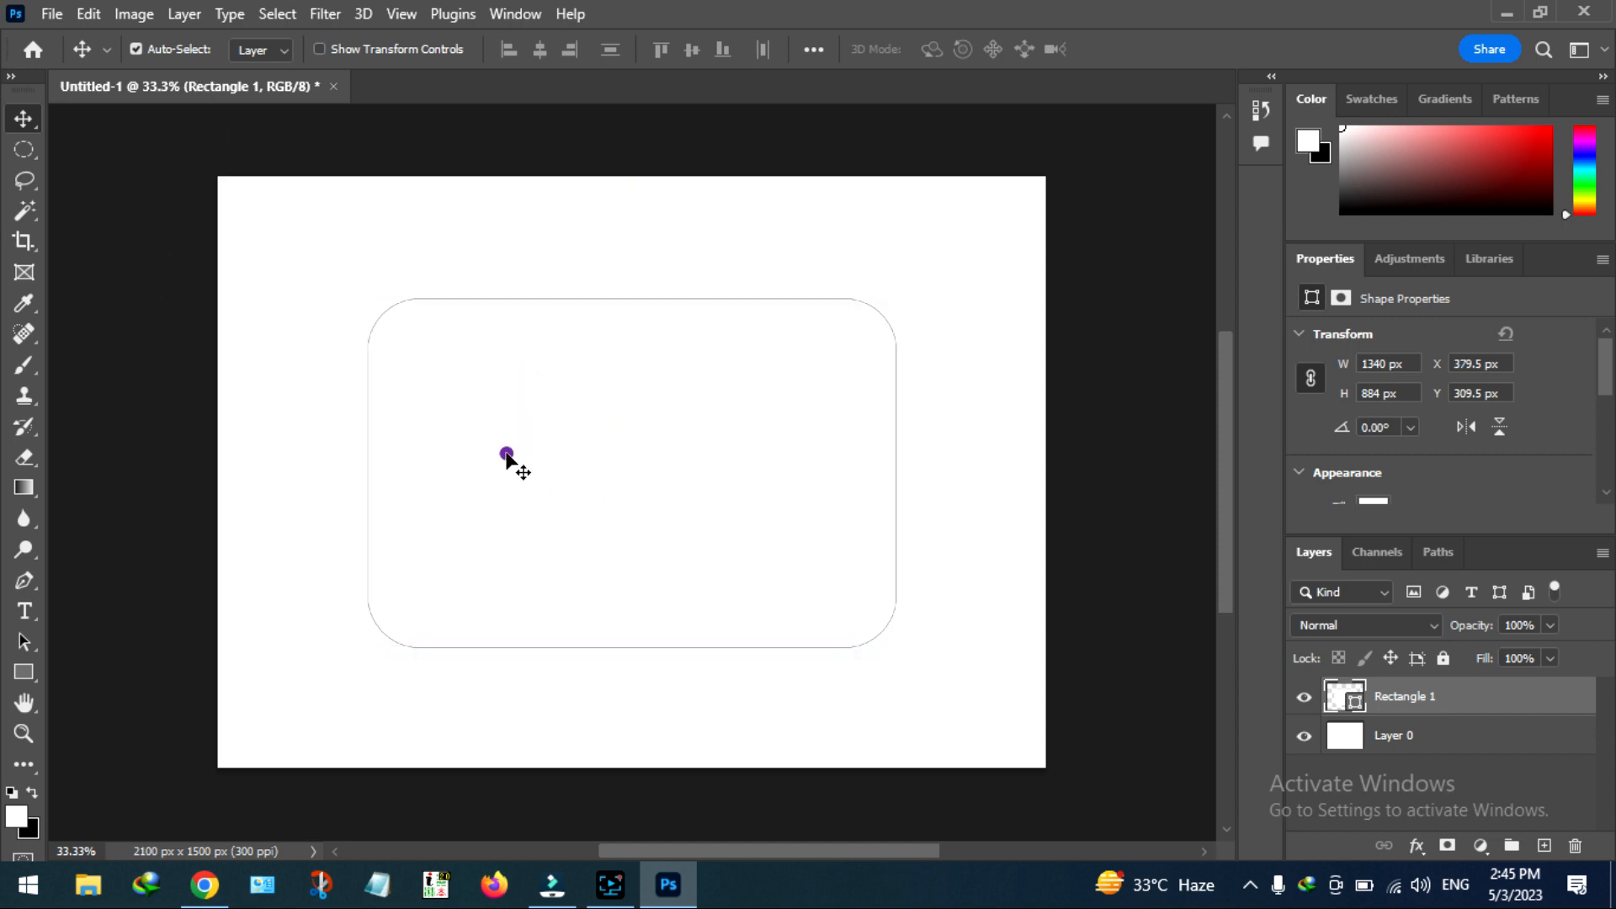
Step: Change the rounded rectangle's stroke colour to white
{"action": "left_click", "coordinate": [24, 671]}
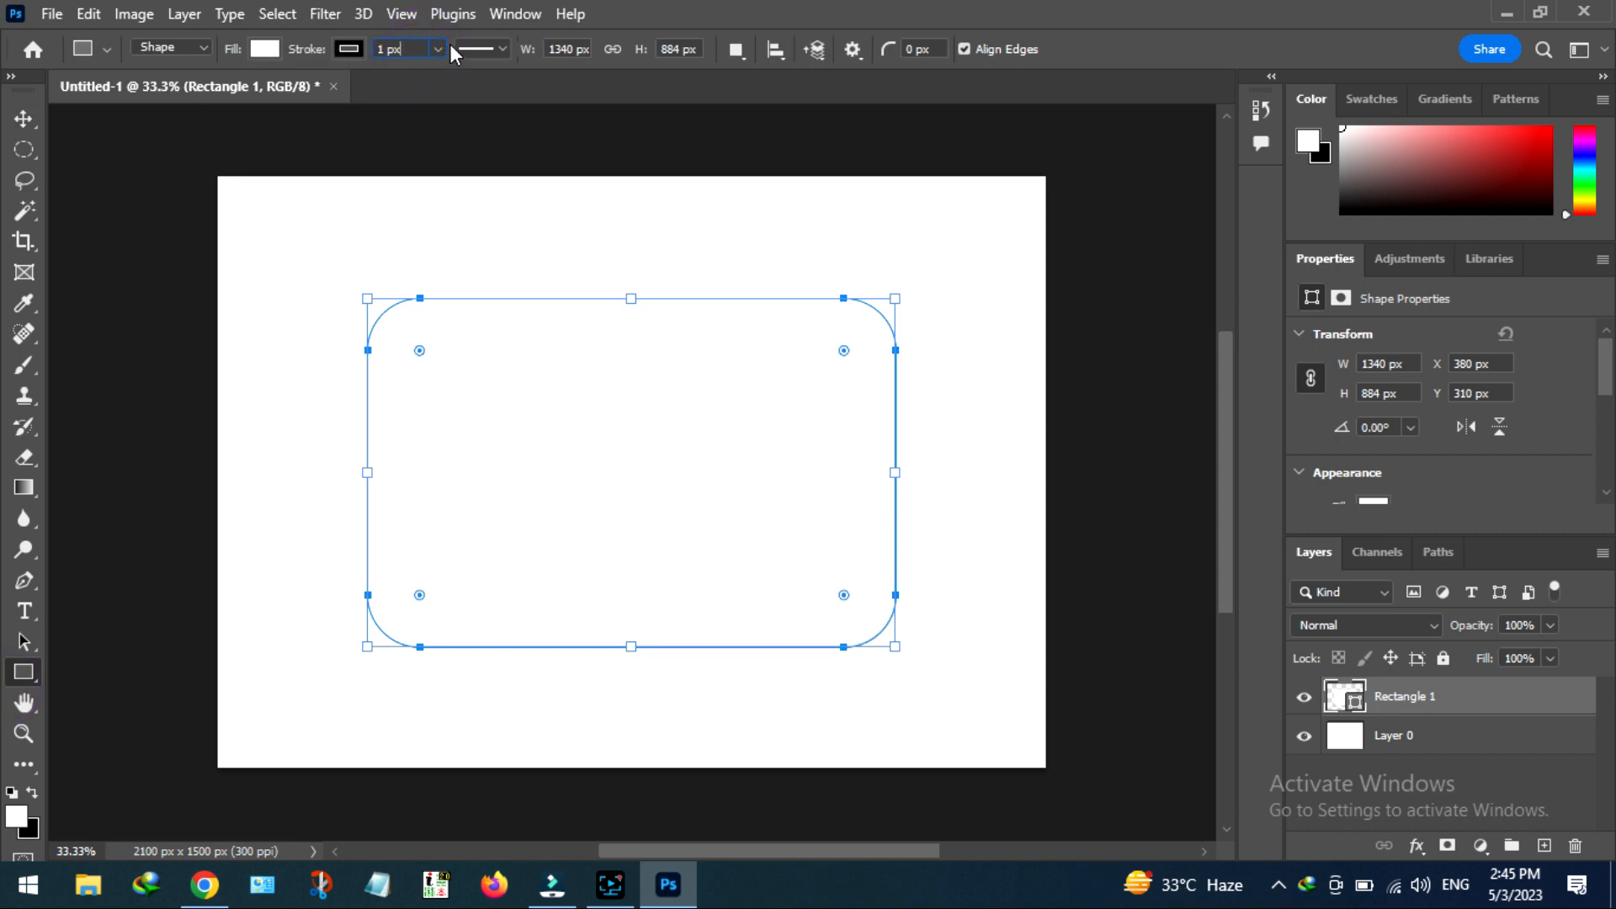
{"action": "left_click", "coordinate": [350, 49]}
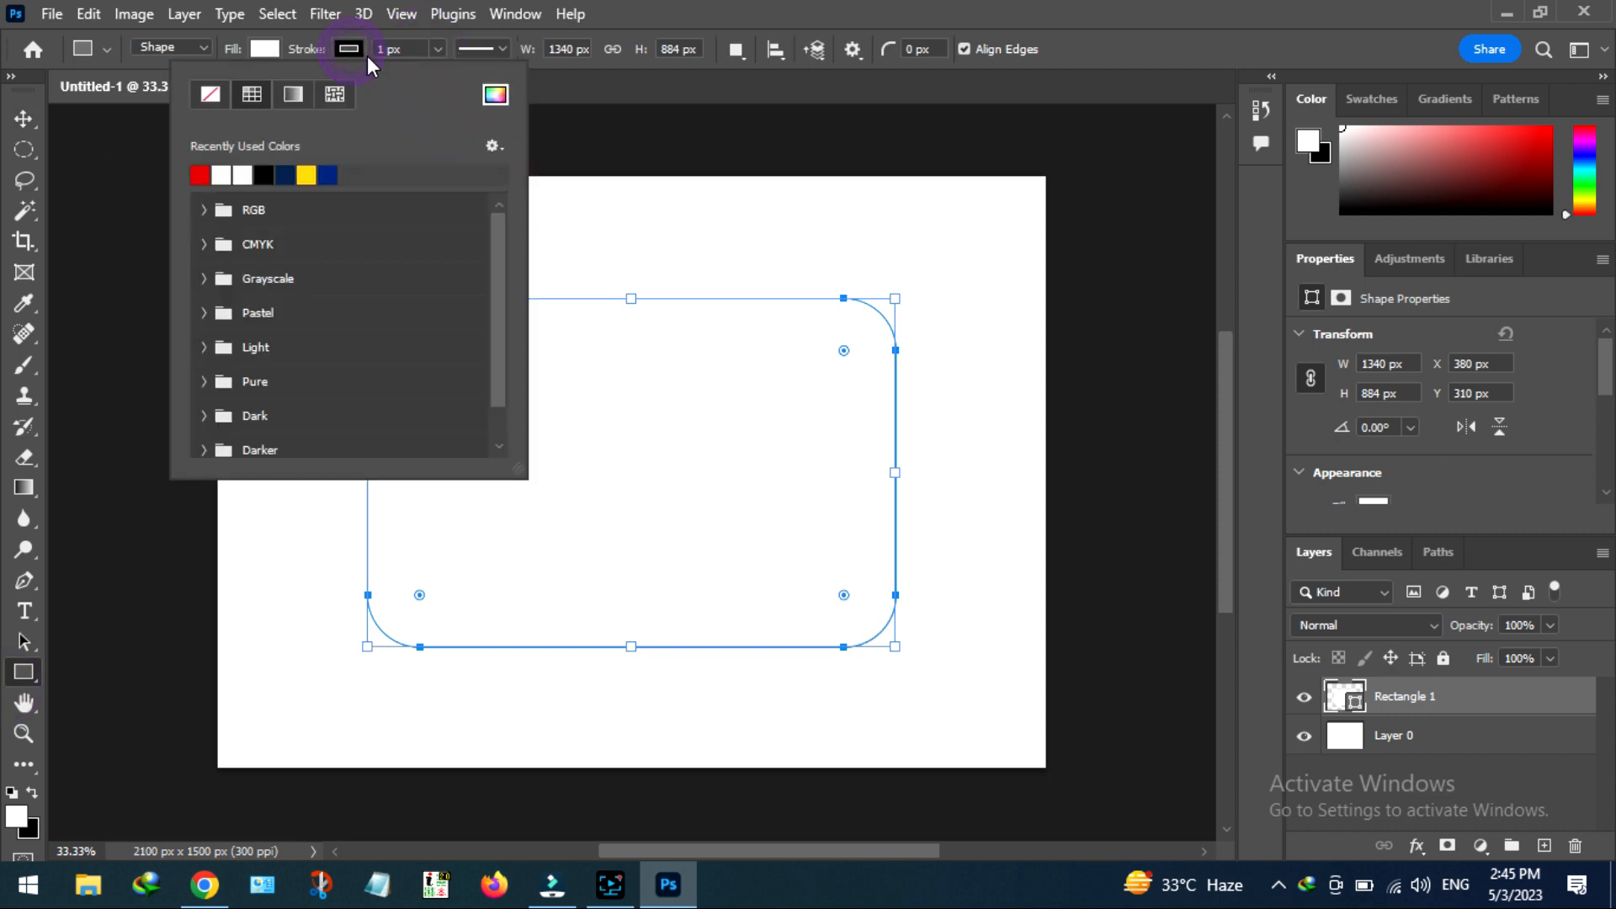
{"action": "left_click", "coordinate": [227, 176]}
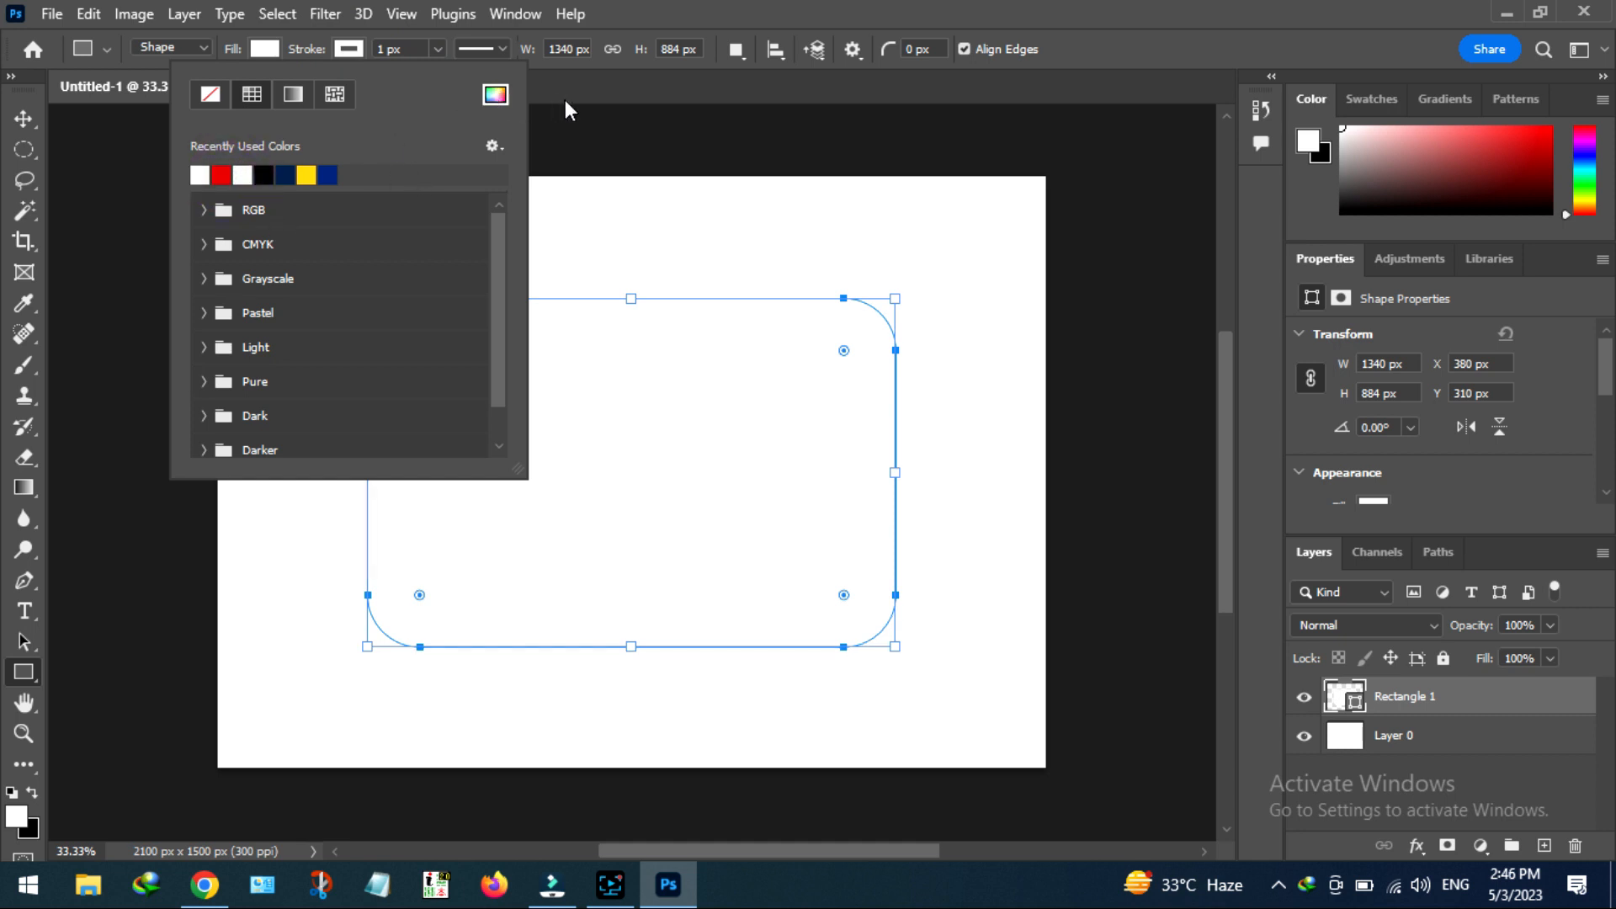
{"action": "left_click", "coordinate": [564, 99]}
{"action": "left_click", "coordinate": [19, 114]}
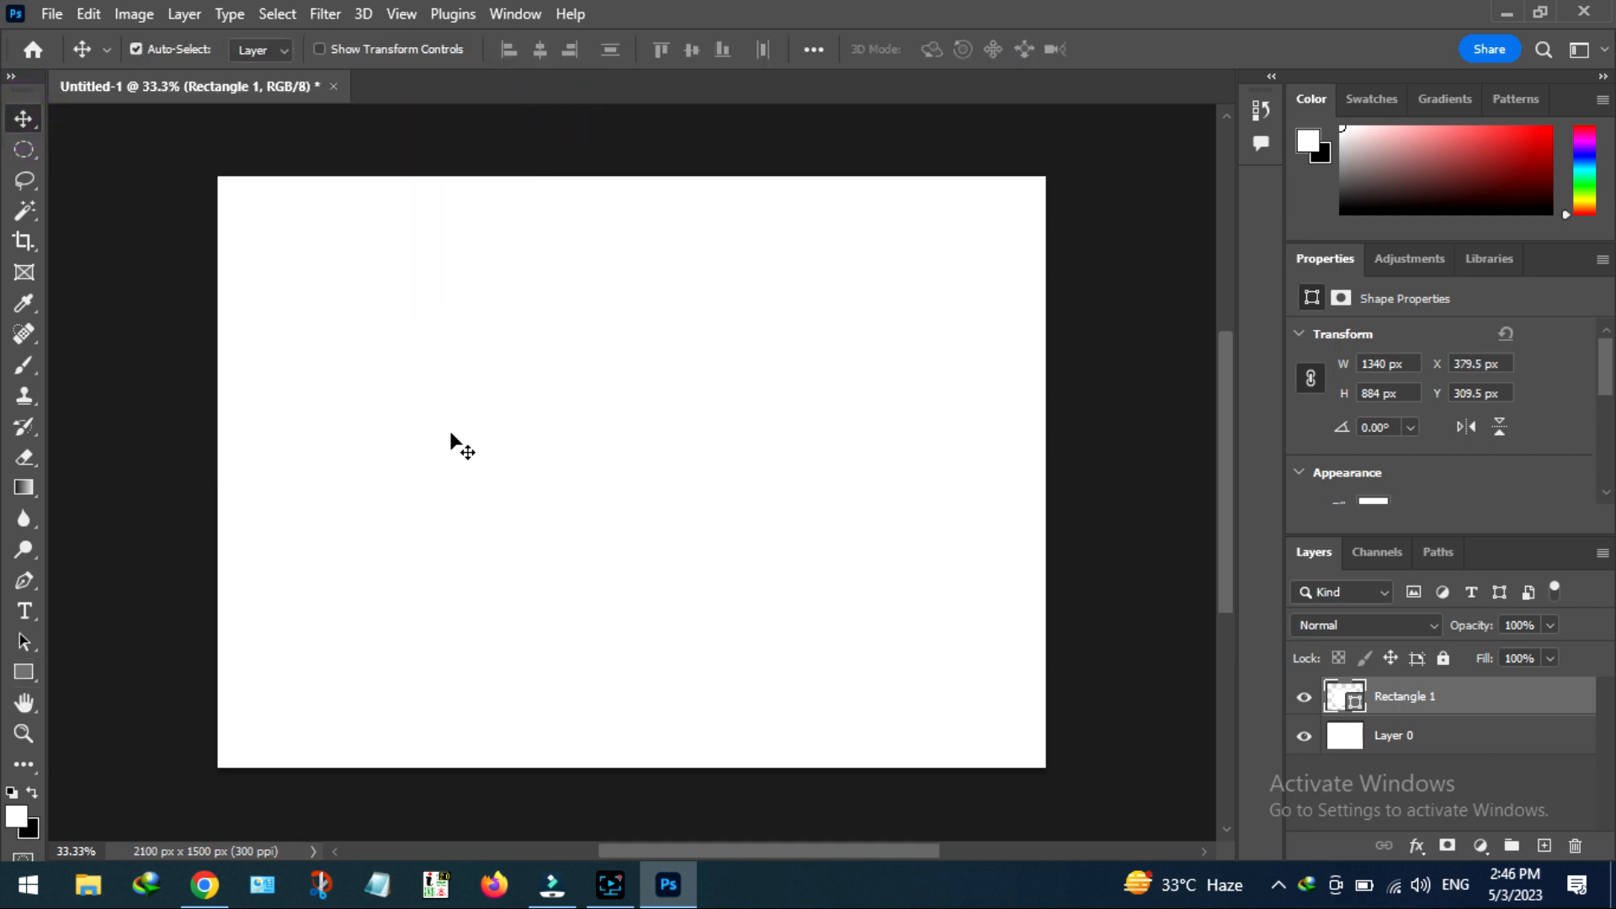
Step: Rasterize the rounded rectangle's shape layer
{"action": "left_click", "coordinate": [616, 486]}
{"action": "right_click", "coordinate": [1456, 703]}
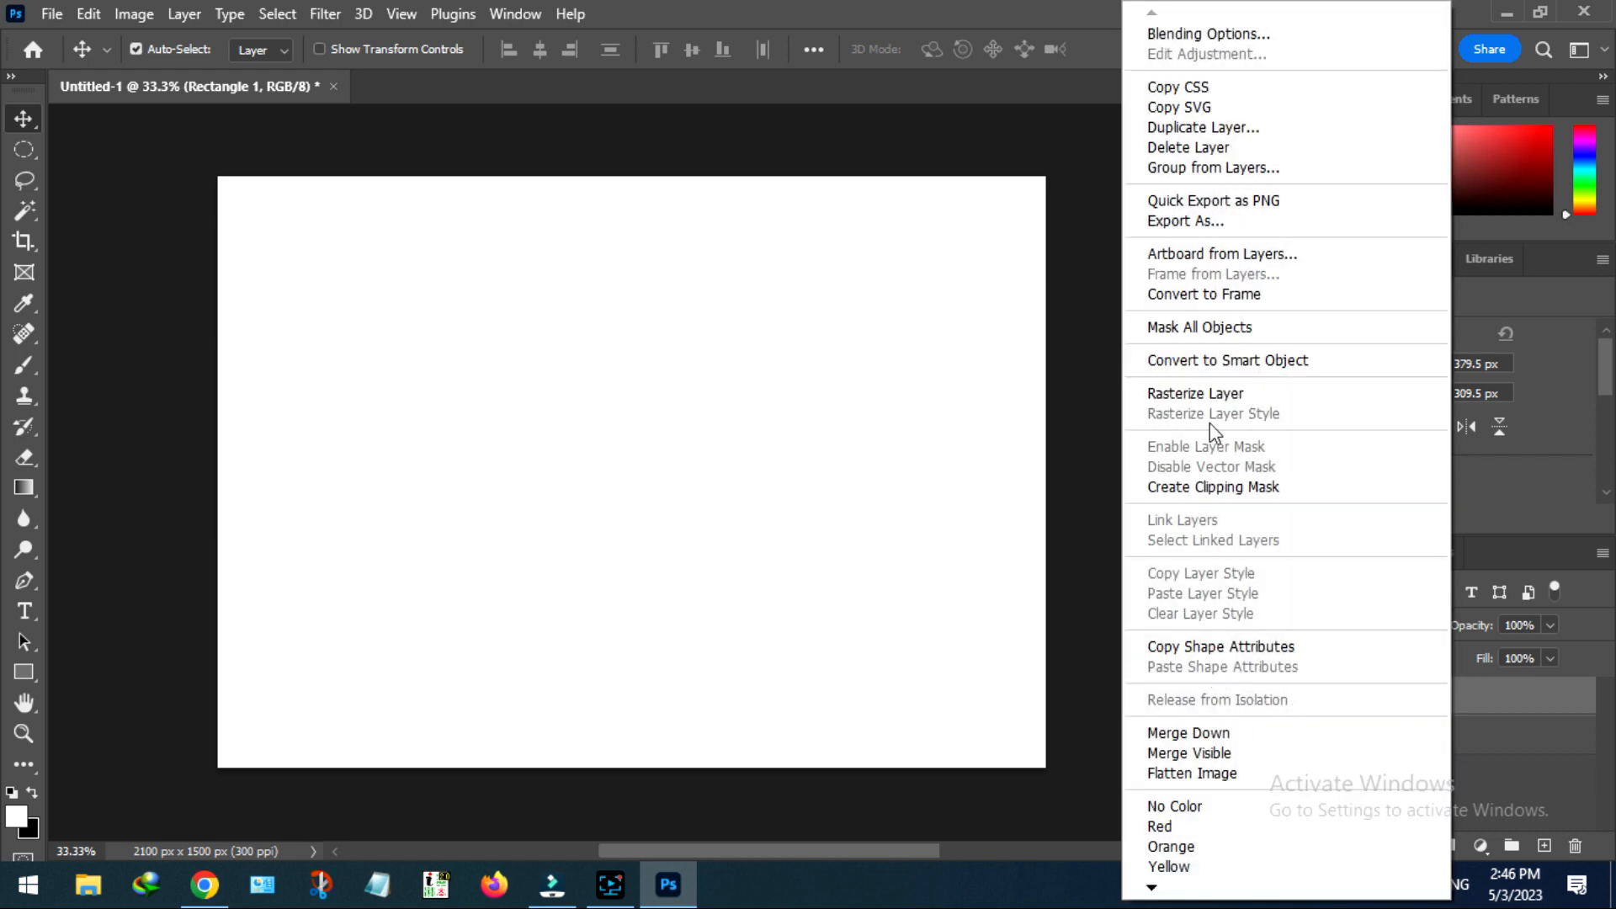
{"action": "left_click", "coordinate": [1200, 393]}
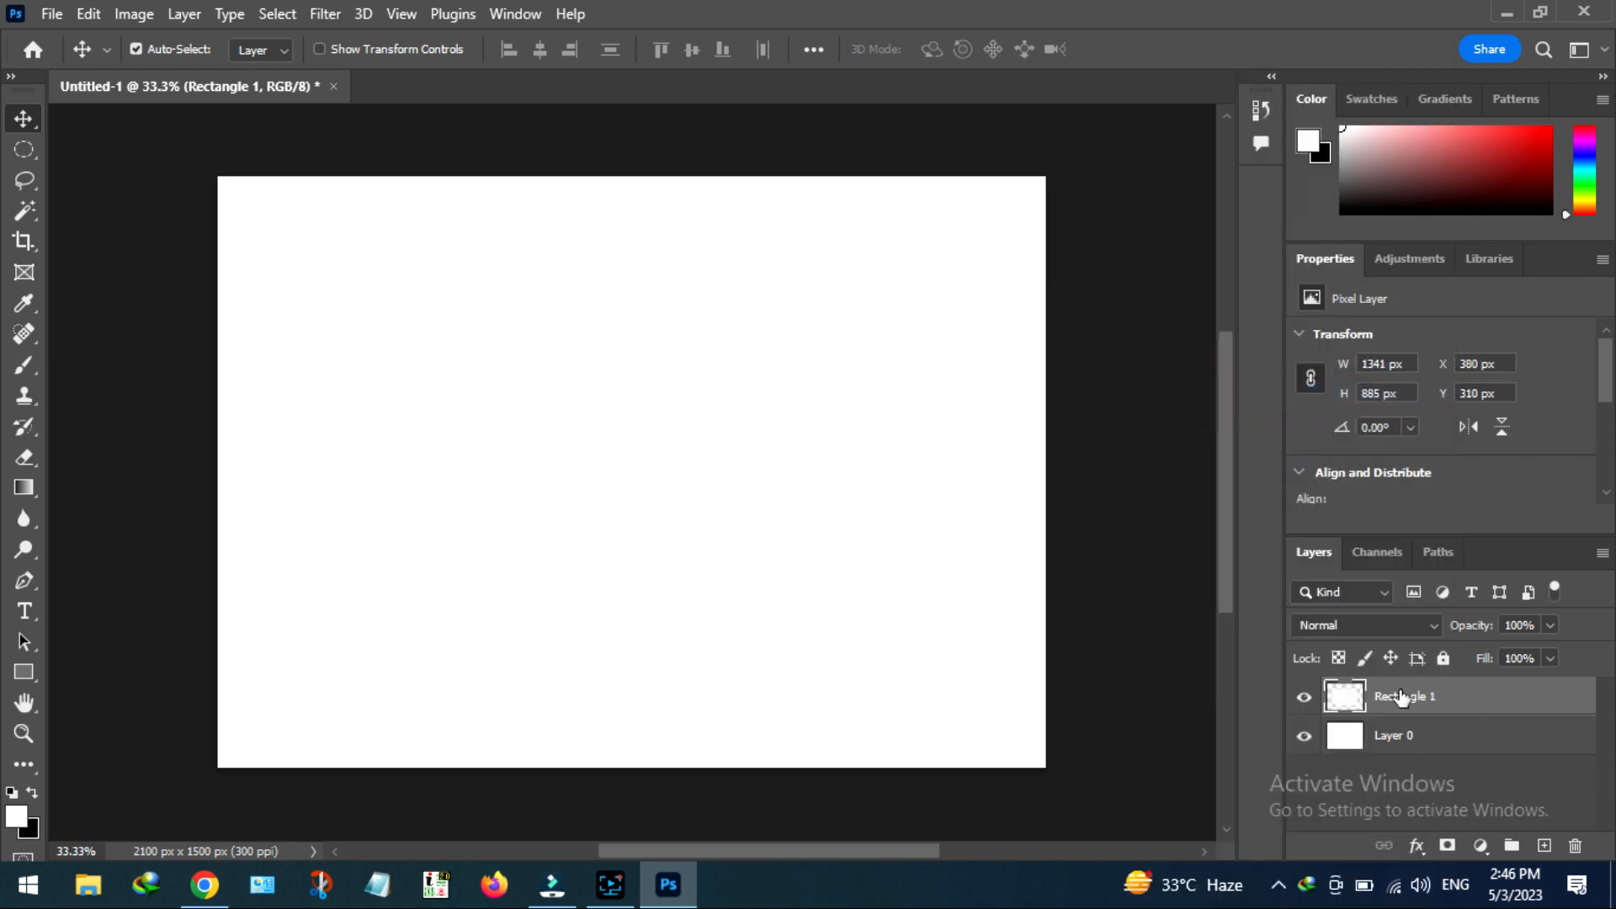
Step: Enable the Bevel & Emboss layer style on the rectangle layer
{"action": "right_click", "coordinate": [1402, 696]}
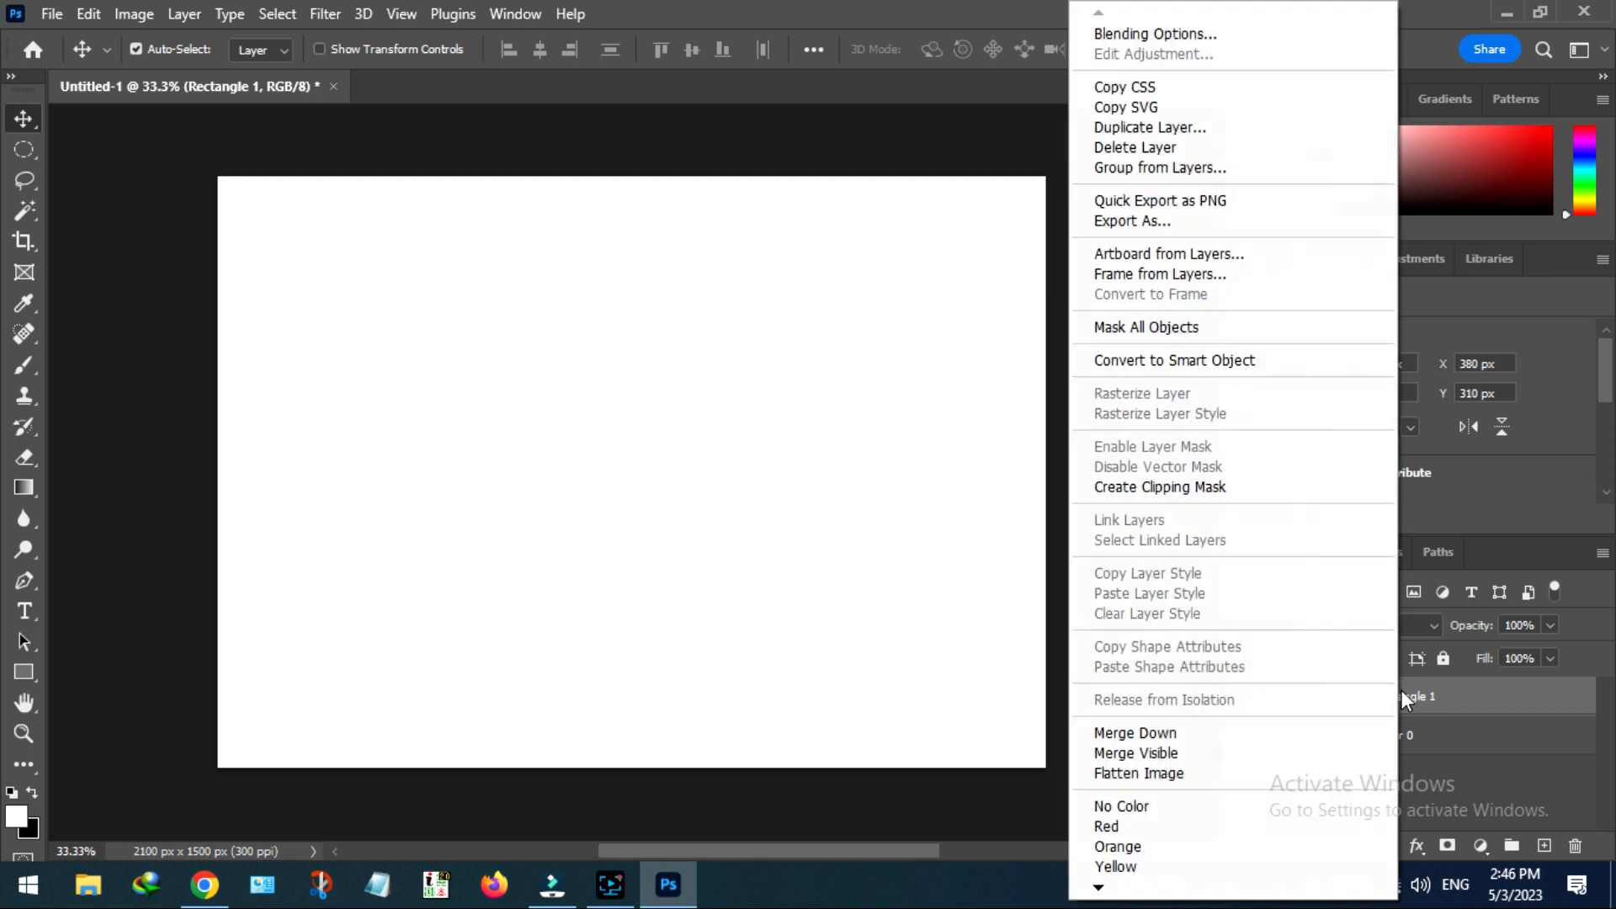
{"action": "left_click", "coordinate": [1183, 33]}
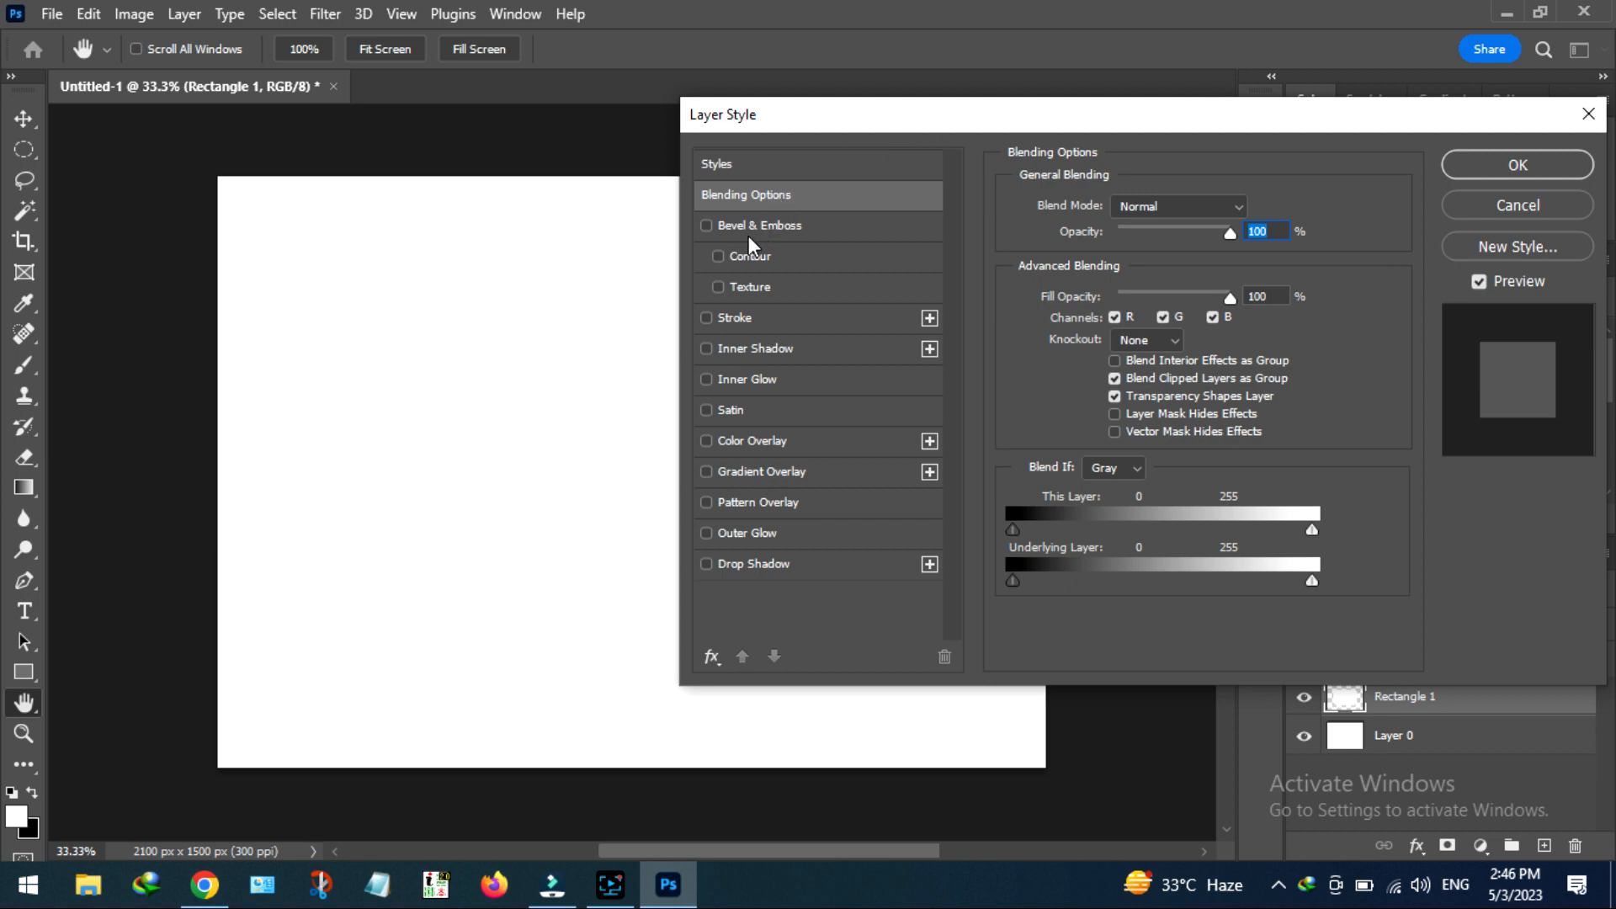
{"action": "left_click", "coordinate": [707, 225]}
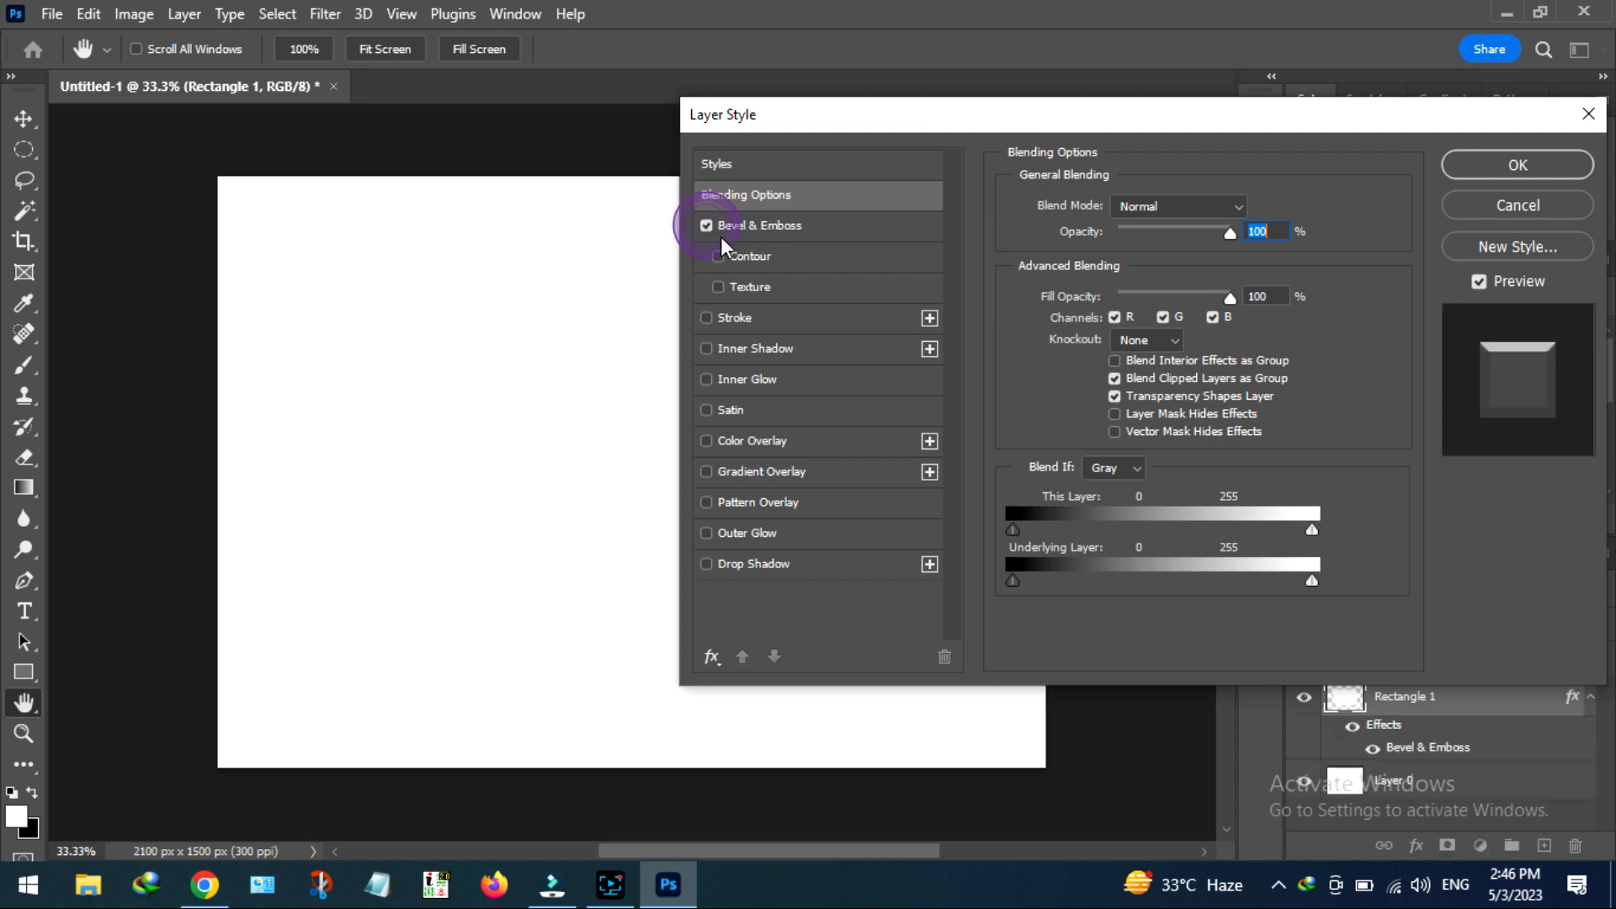
{"action": "left_click", "coordinate": [784, 223]}
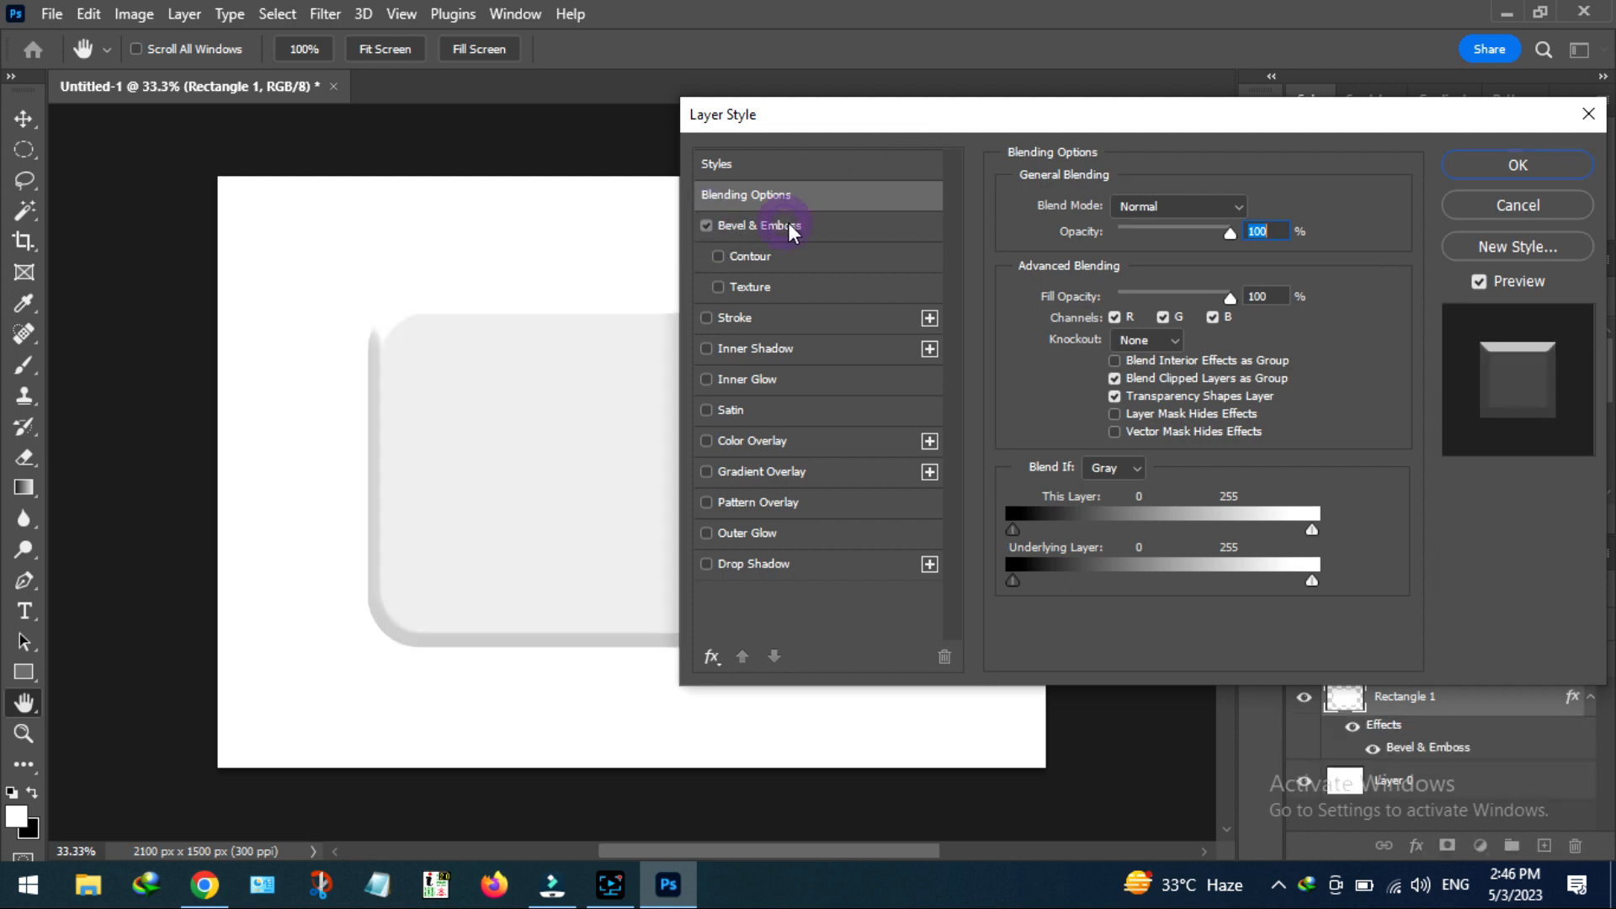
Step: Add a Color Overlay to the rectangle with the red colour ce0000
{"action": "left_click", "coordinate": [753, 450]}
{"action": "left_click", "coordinate": [1252, 209]}
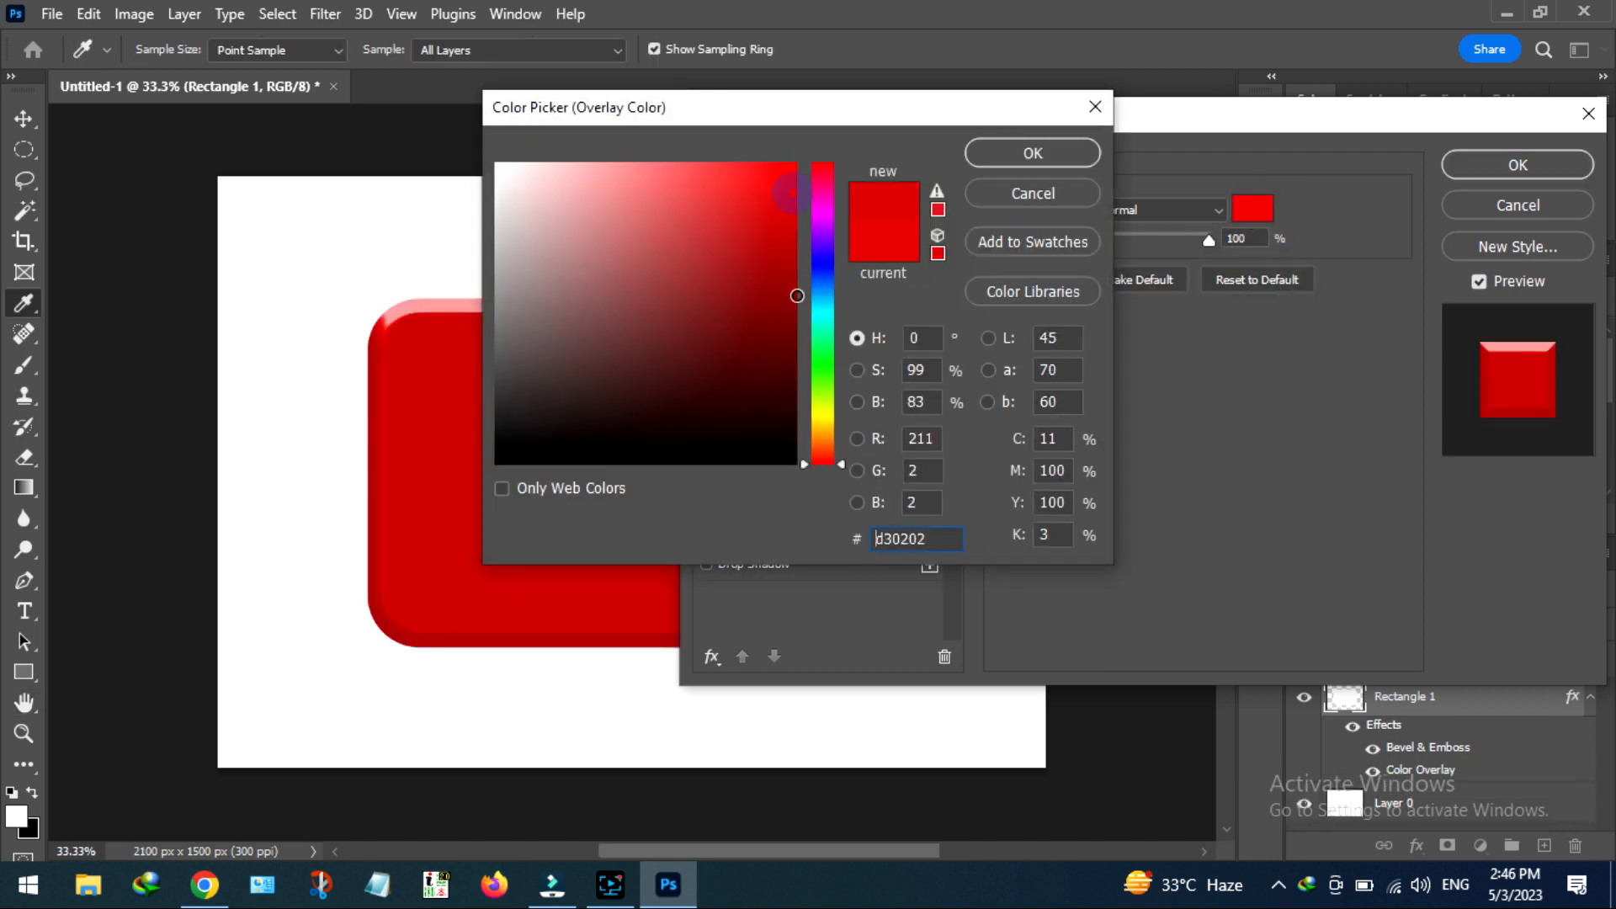
{"action": "left_click_drag", "start_coordinate": [798, 296], "coordinate": [770, 334]}
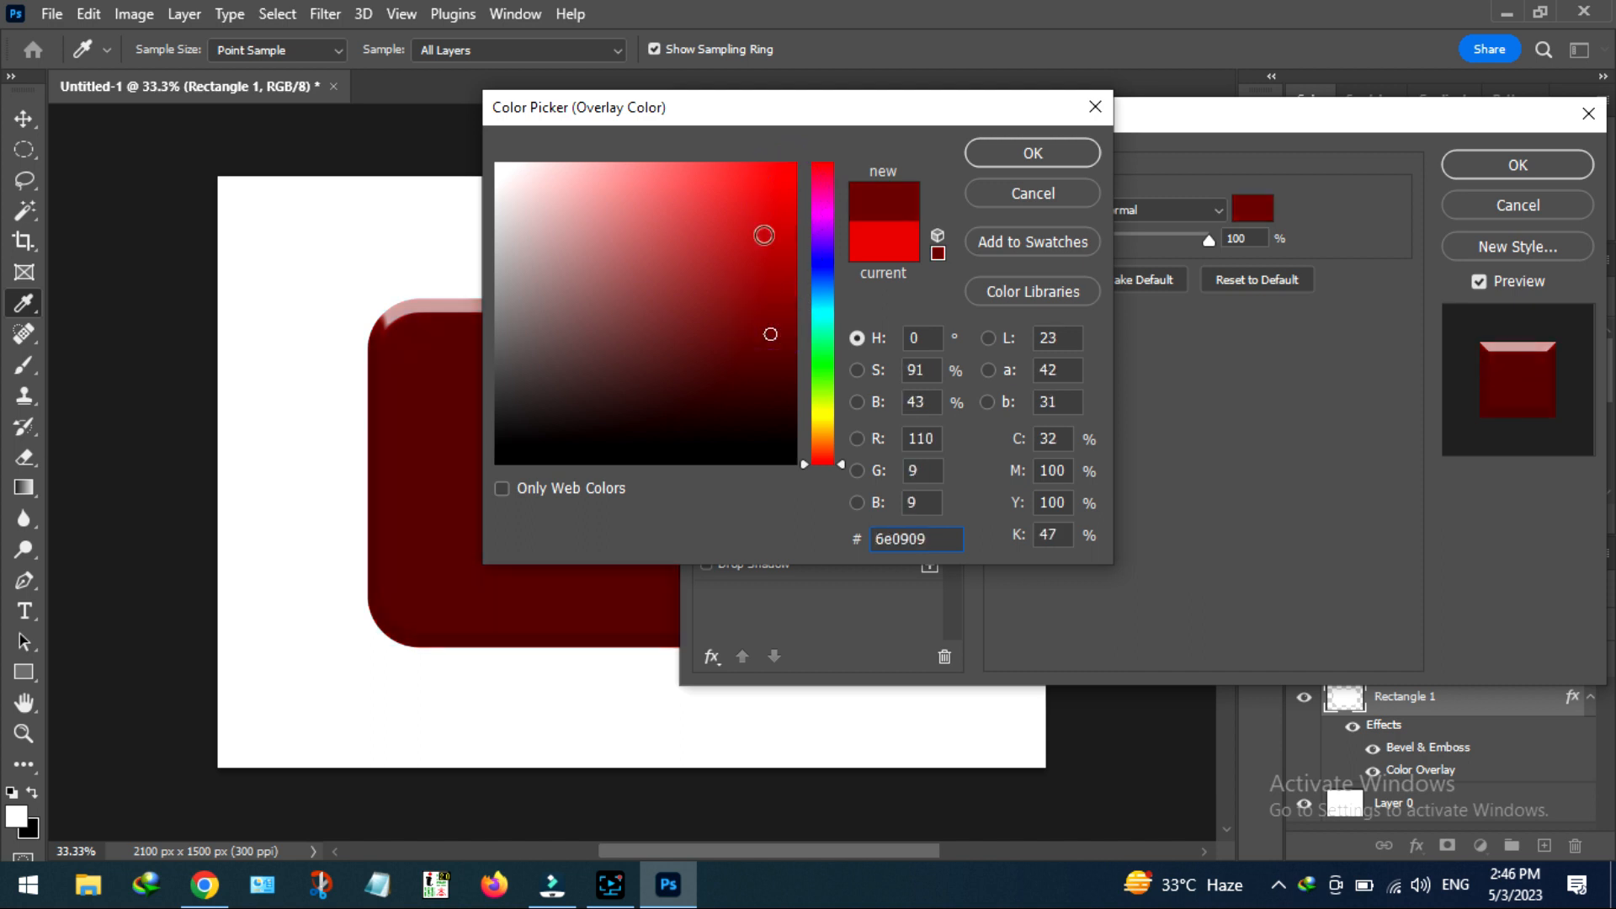
{"action": "left_click", "coordinate": [792, 228]}
{"action": "left_click", "coordinate": [794, 220]}
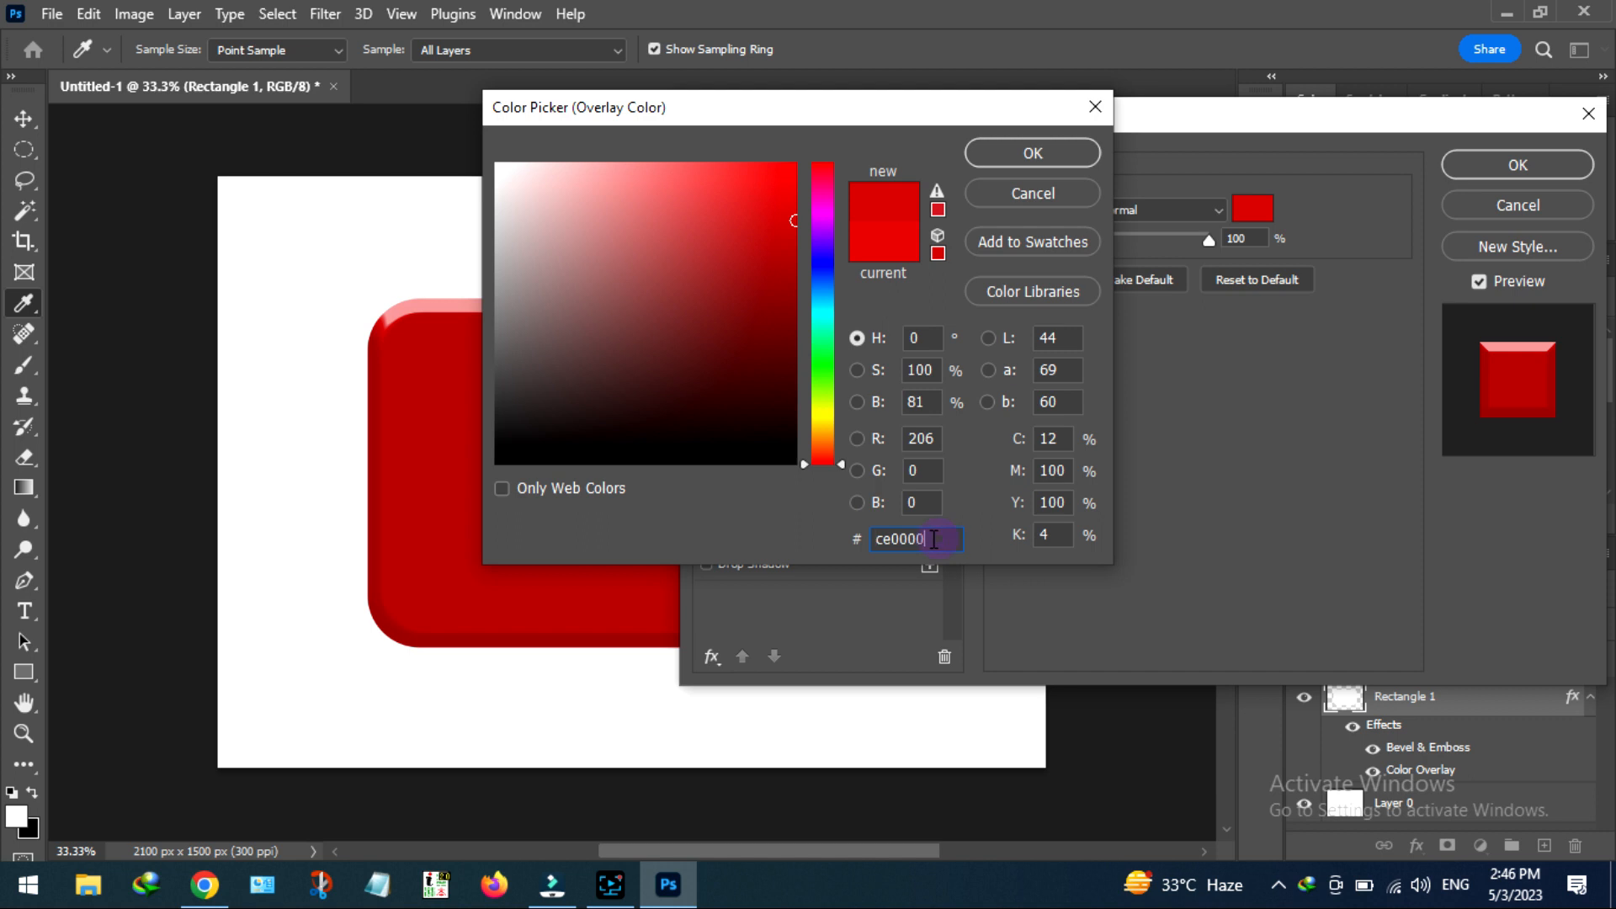
{"action": "left_click", "coordinate": [1033, 154]}
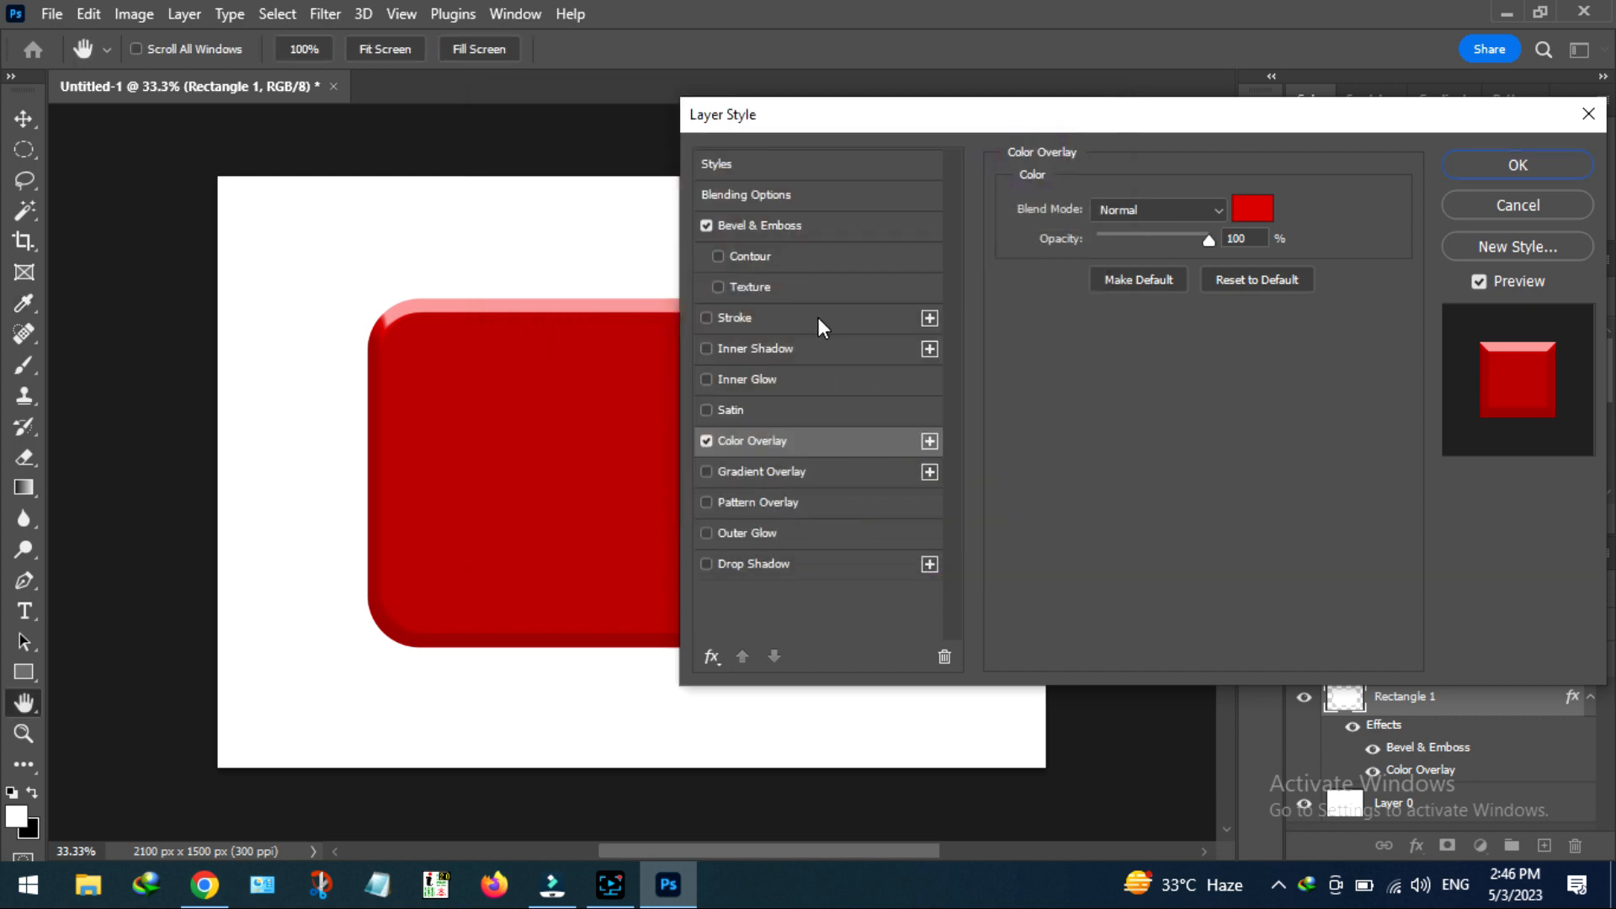
Step: Set the rectangle's Bevel & Emboss depth to 480% and size to 38 px, keeping Use Global Light enabled
{"action": "left_click", "coordinate": [789, 227]}
{"action": "left_click_drag", "start_coordinate": [1116, 256], "coordinate": [1190, 266]}
{"action": "left_click", "coordinate": [1161, 260]}
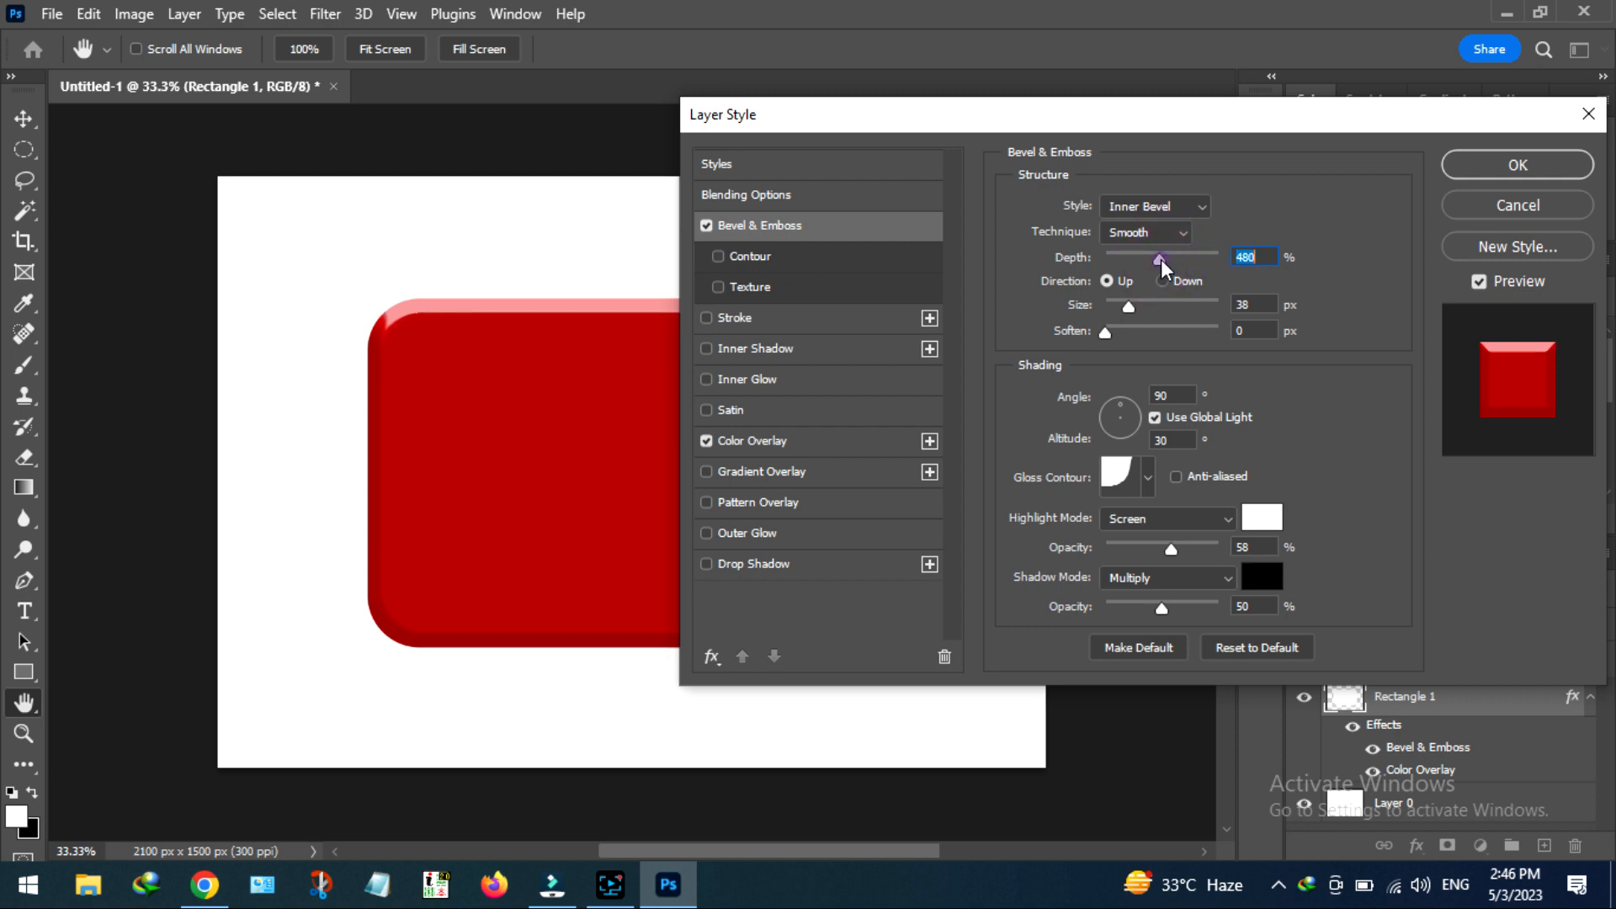
{"action": "left_click", "coordinate": [1138, 307]}
{"action": "left_click_drag", "start_coordinate": [1143, 313], "coordinate": [1130, 308]}
{"action": "left_click", "coordinate": [1156, 418]}
{"action": "left_click", "coordinate": [1156, 417]}
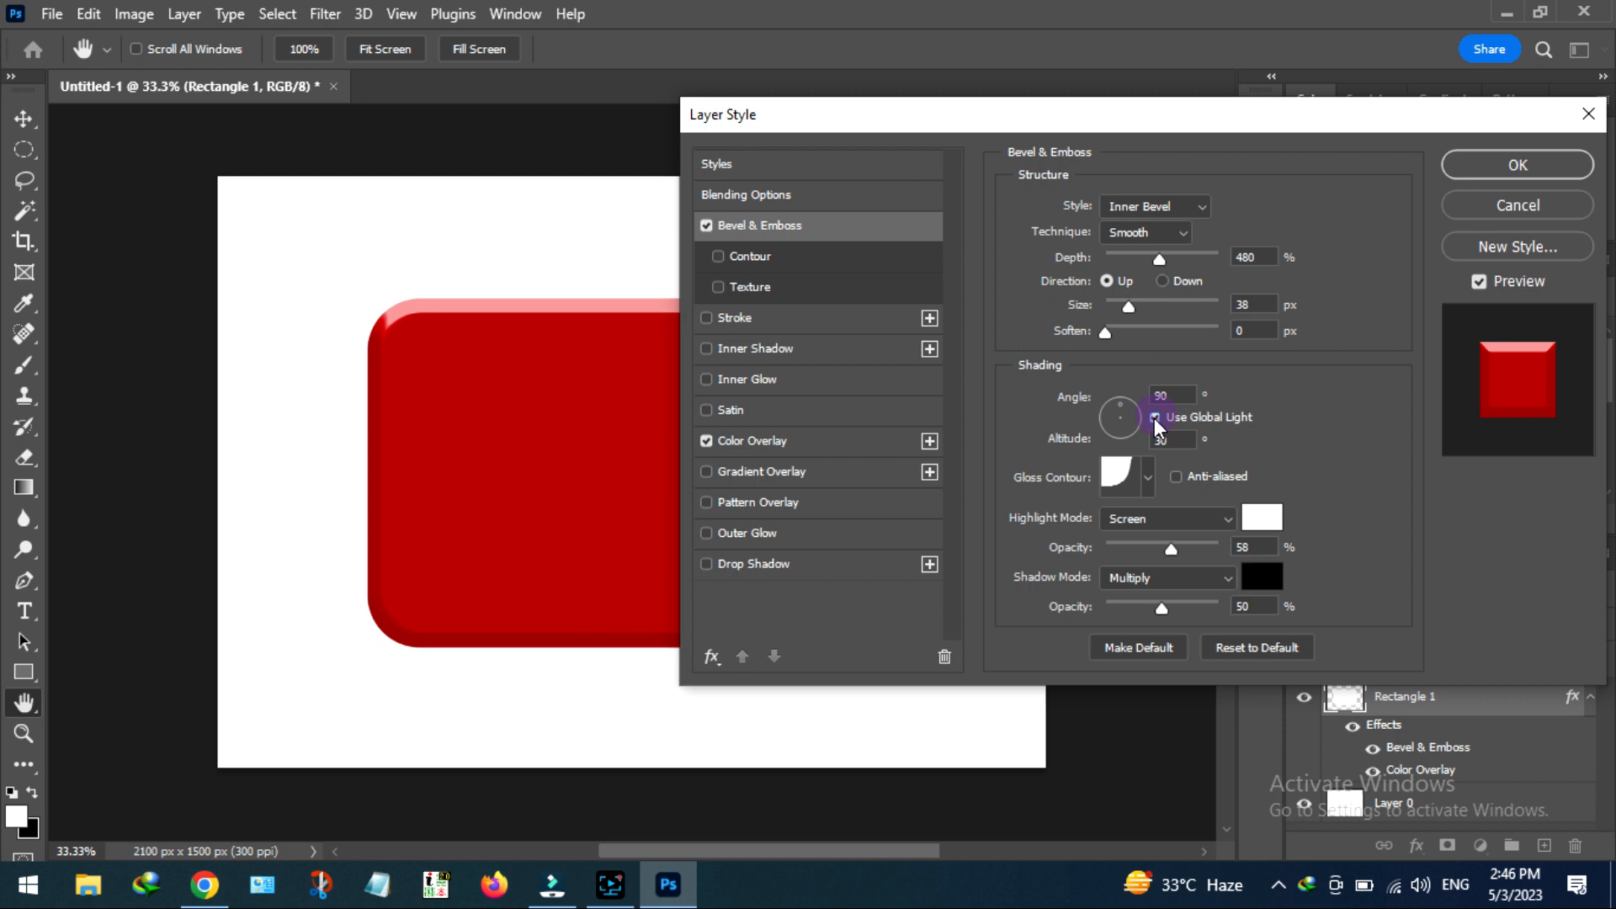
Step: Try several gloss contour presets on the bevel, ending on the fourth preset of the first row
{"action": "left_click", "coordinate": [1148, 478]}
{"action": "left_click", "coordinate": [1003, 532]}
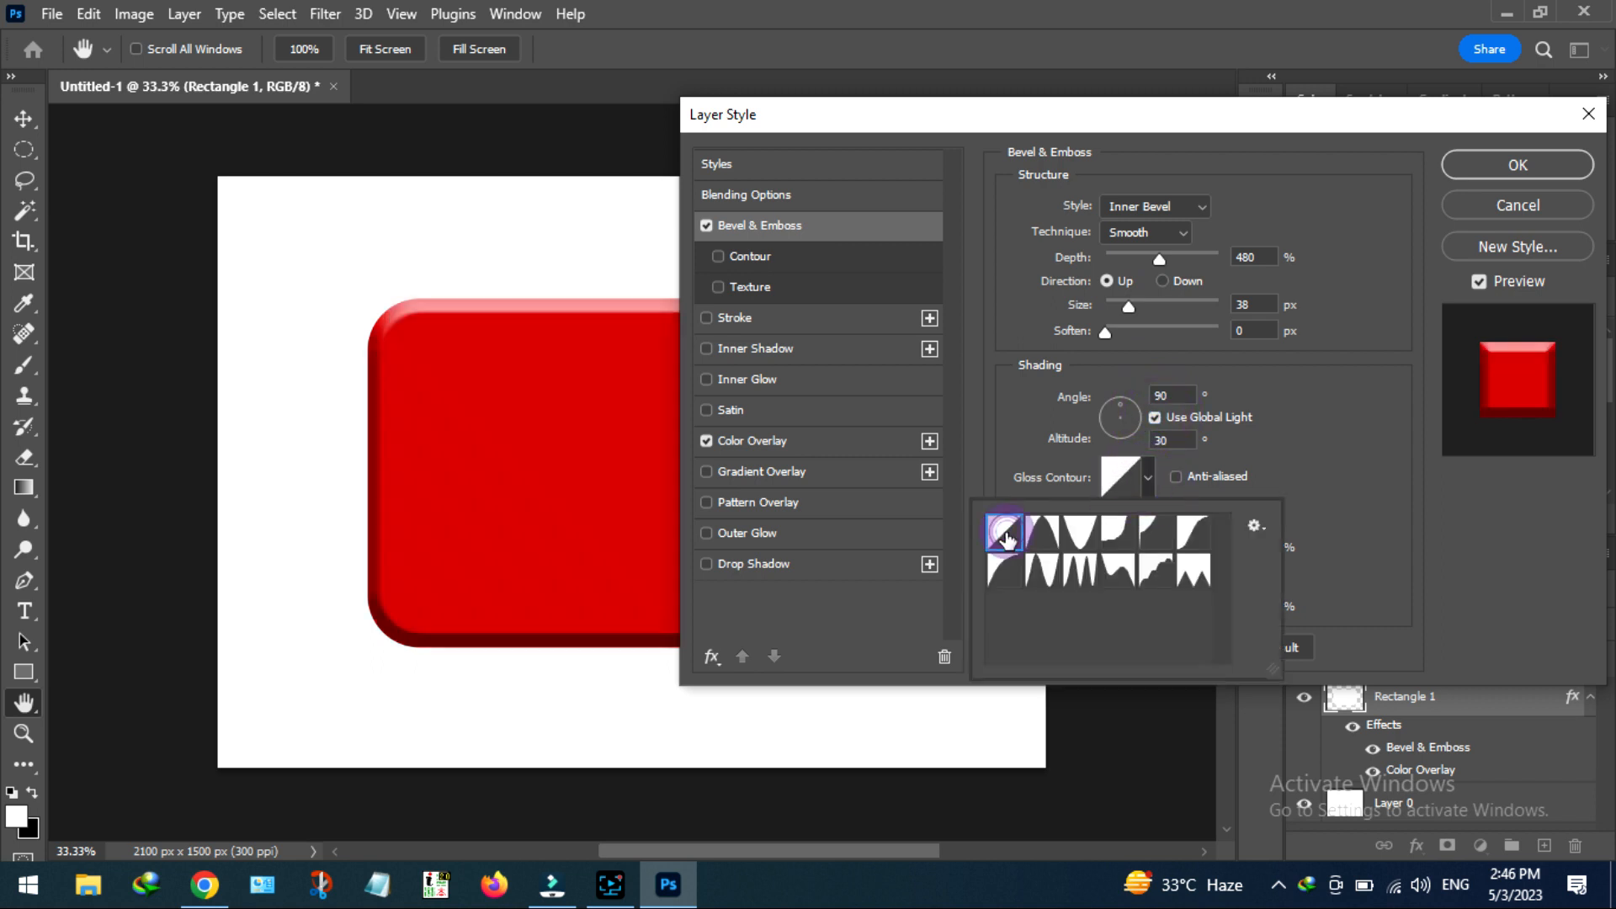
{"action": "left_click", "coordinate": [1058, 542]}
{"action": "left_click", "coordinate": [1081, 537]}
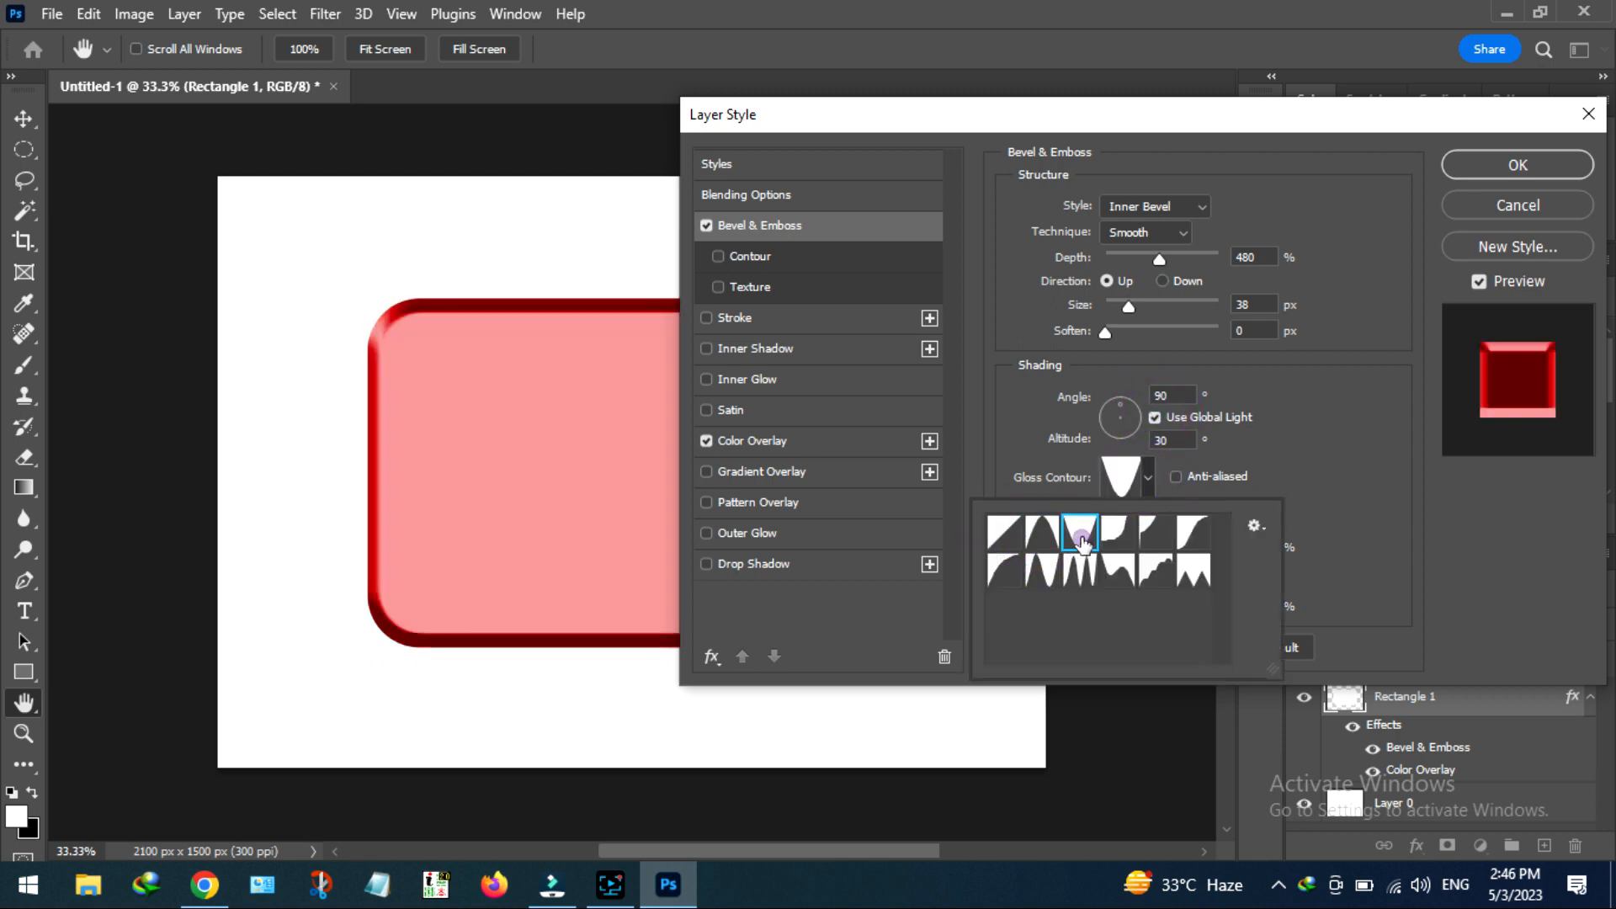
{"action": "left_click", "coordinate": [1125, 543]}
{"action": "left_click", "coordinate": [1155, 539]}
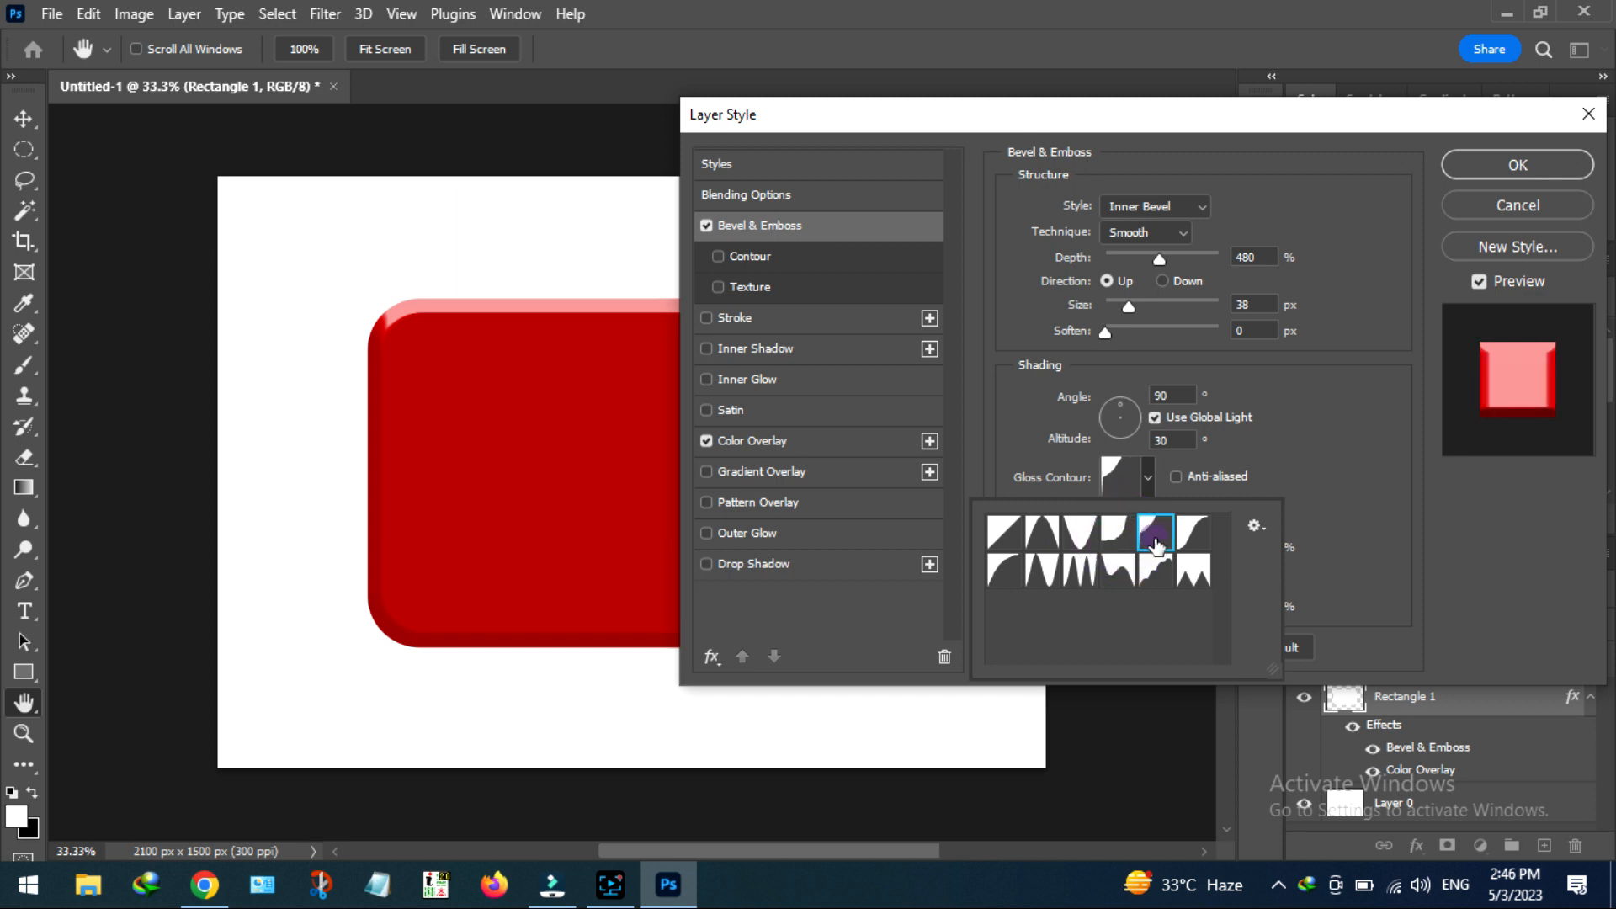
{"action": "left_click", "coordinate": [1117, 538]}
{"action": "left_click", "coordinate": [1121, 570]}
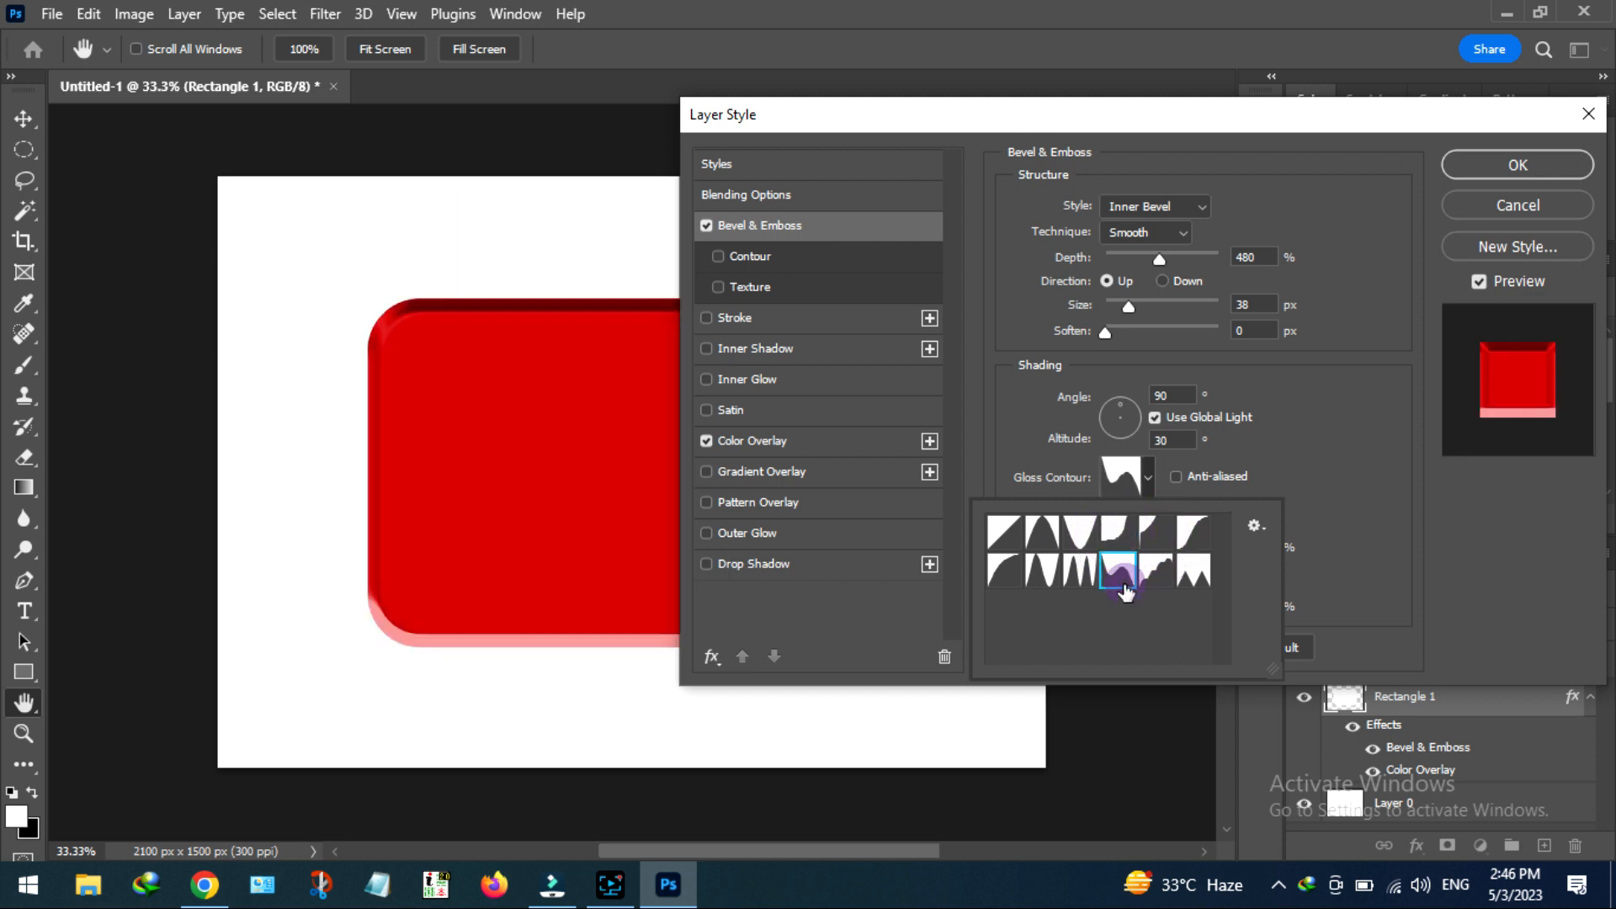
{"action": "left_click", "coordinate": [1116, 542]}
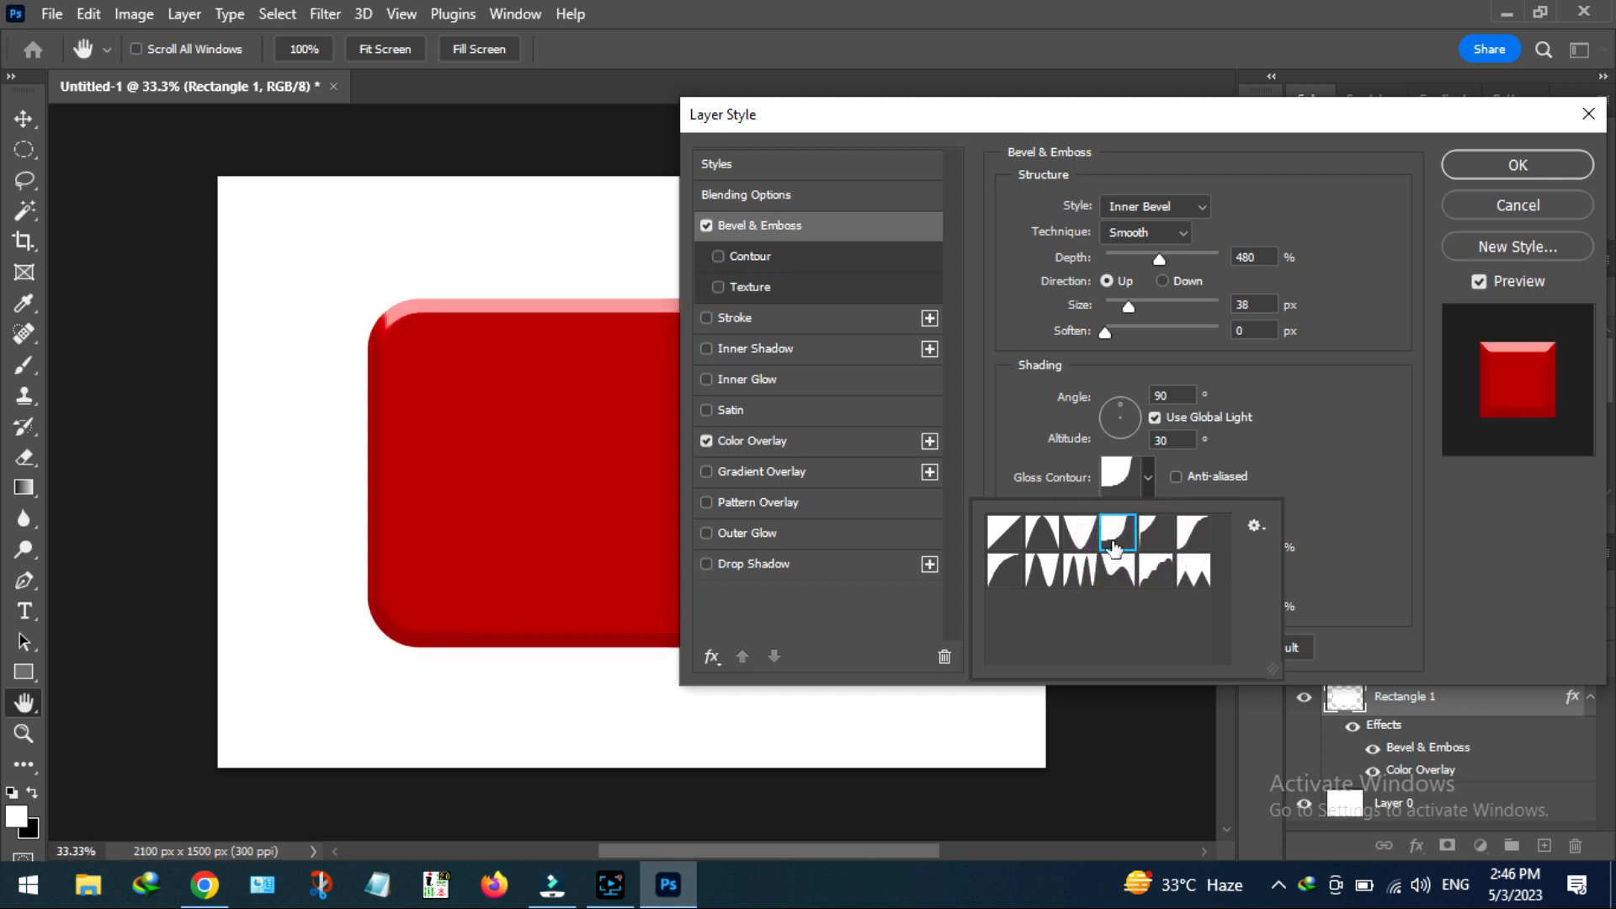
{"action": "left_click", "coordinate": [1496, 165]}
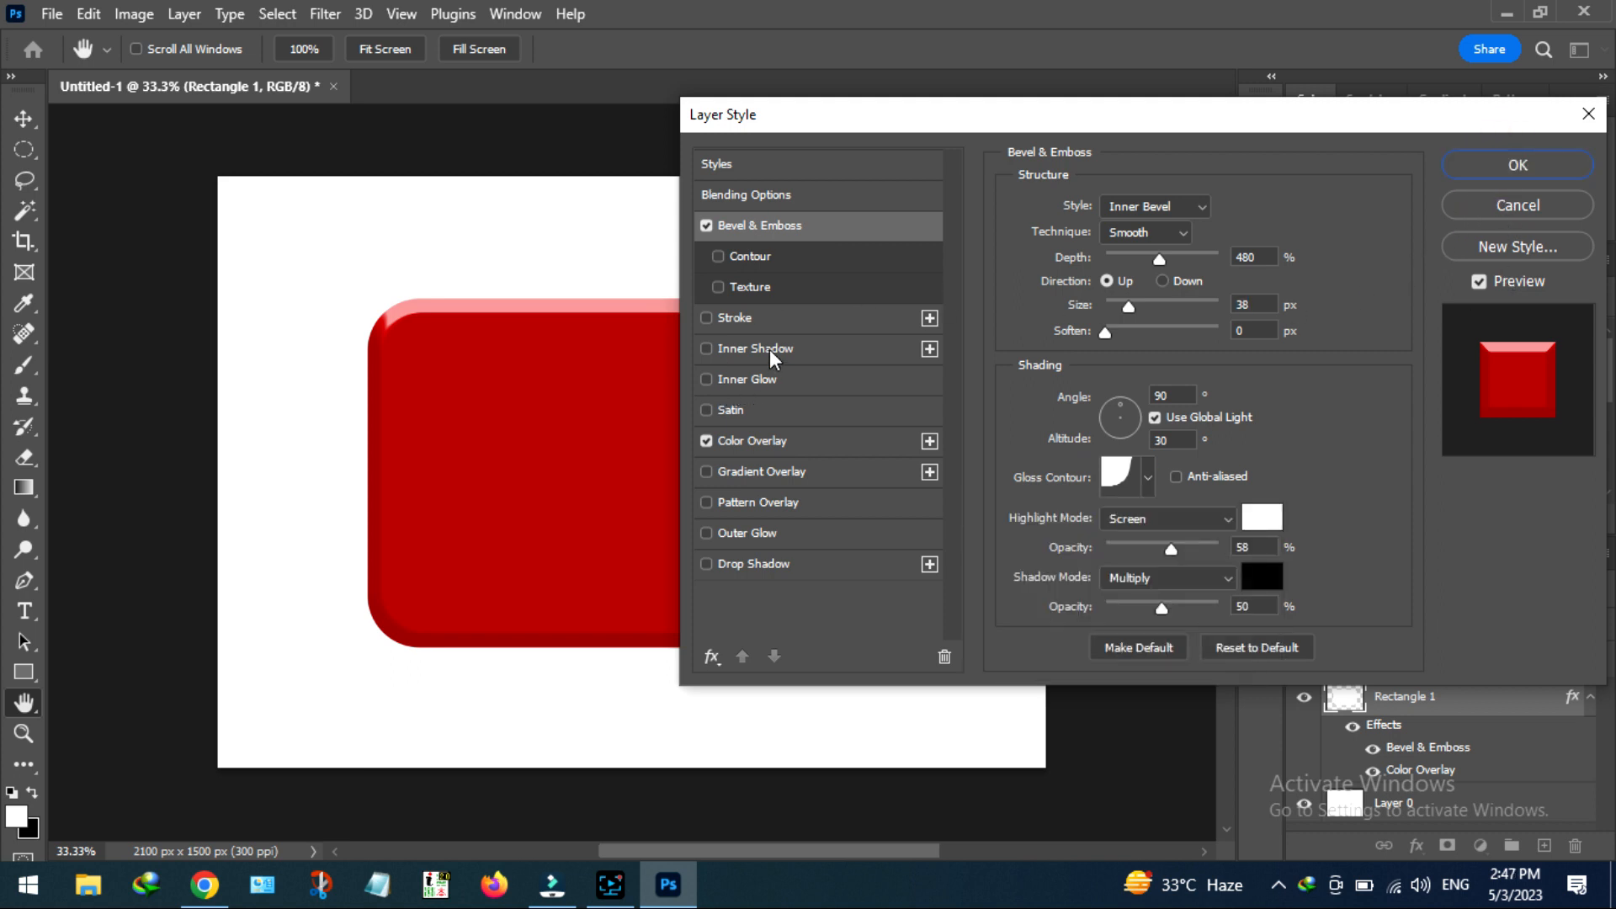
Step: Add a Drop Shadow with 50% opacity and 102 px distance, and apply the layer style
{"action": "left_click", "coordinate": [735, 572]}
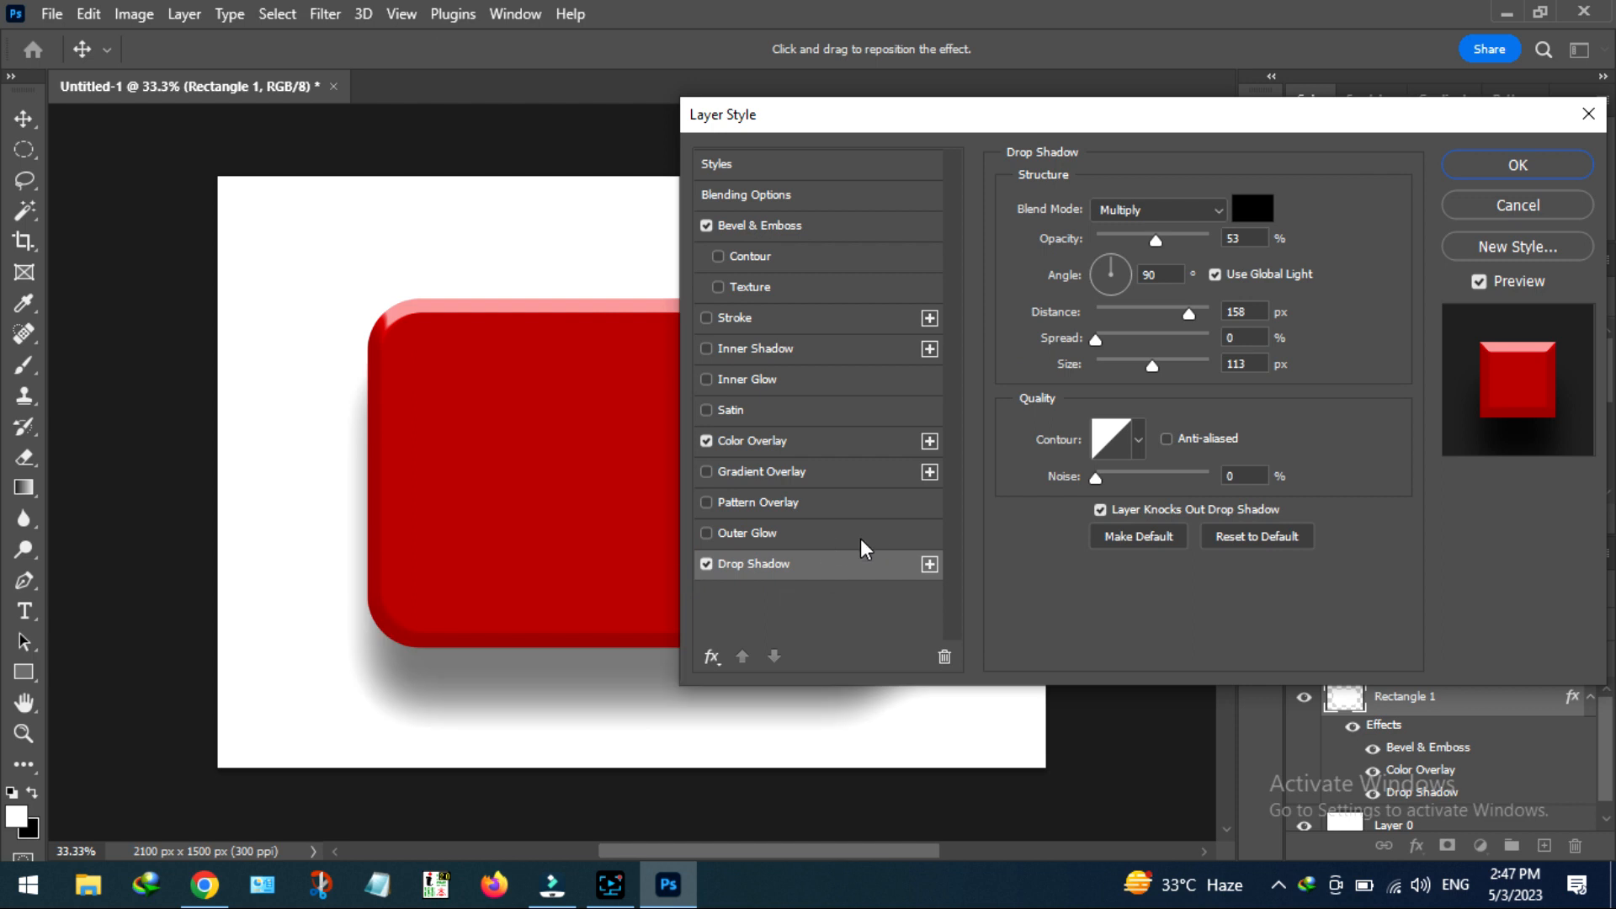
{"action": "left_click", "coordinate": [1225, 239]}
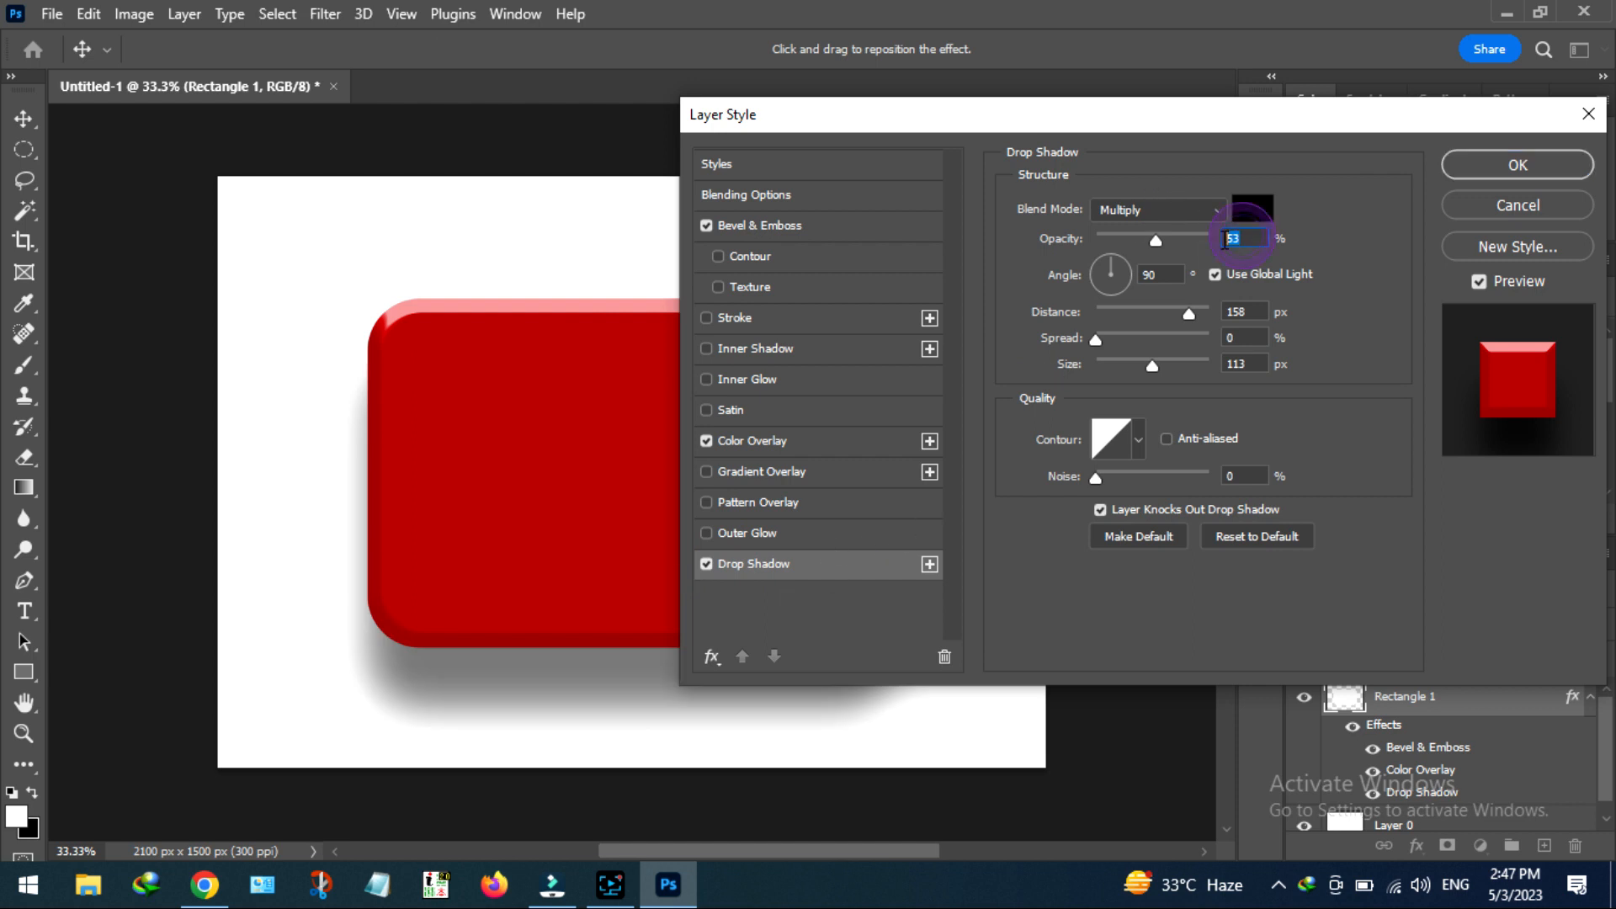
{"action": "type", "text": "50"}
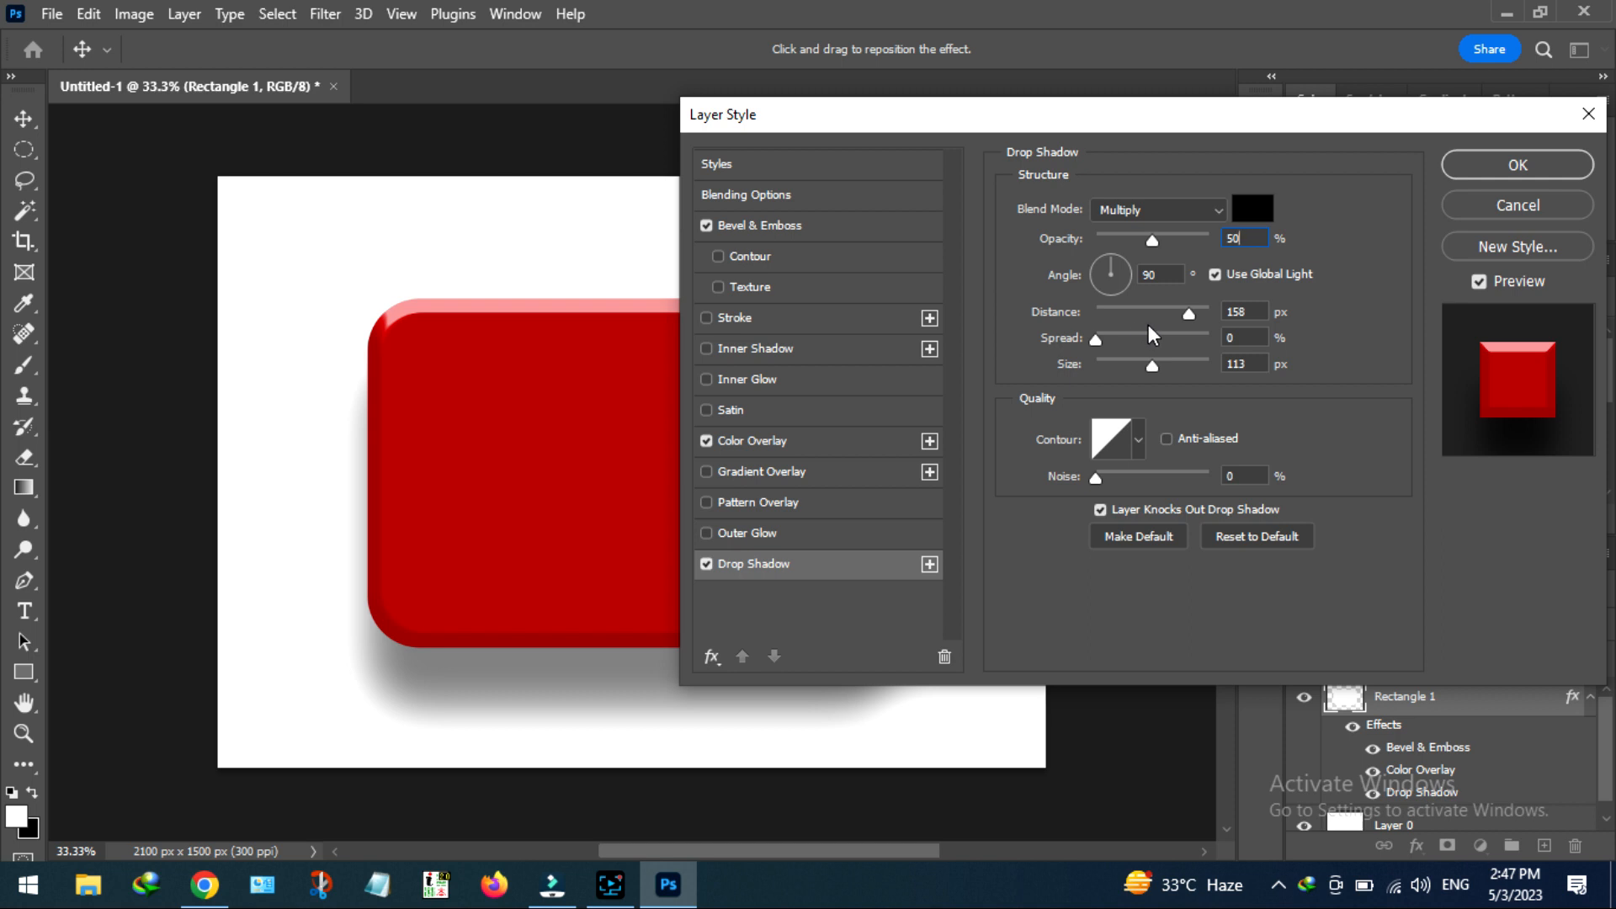
{"action": "left_click_drag", "start_coordinate": [1167, 311], "coordinate": [1185, 310]}
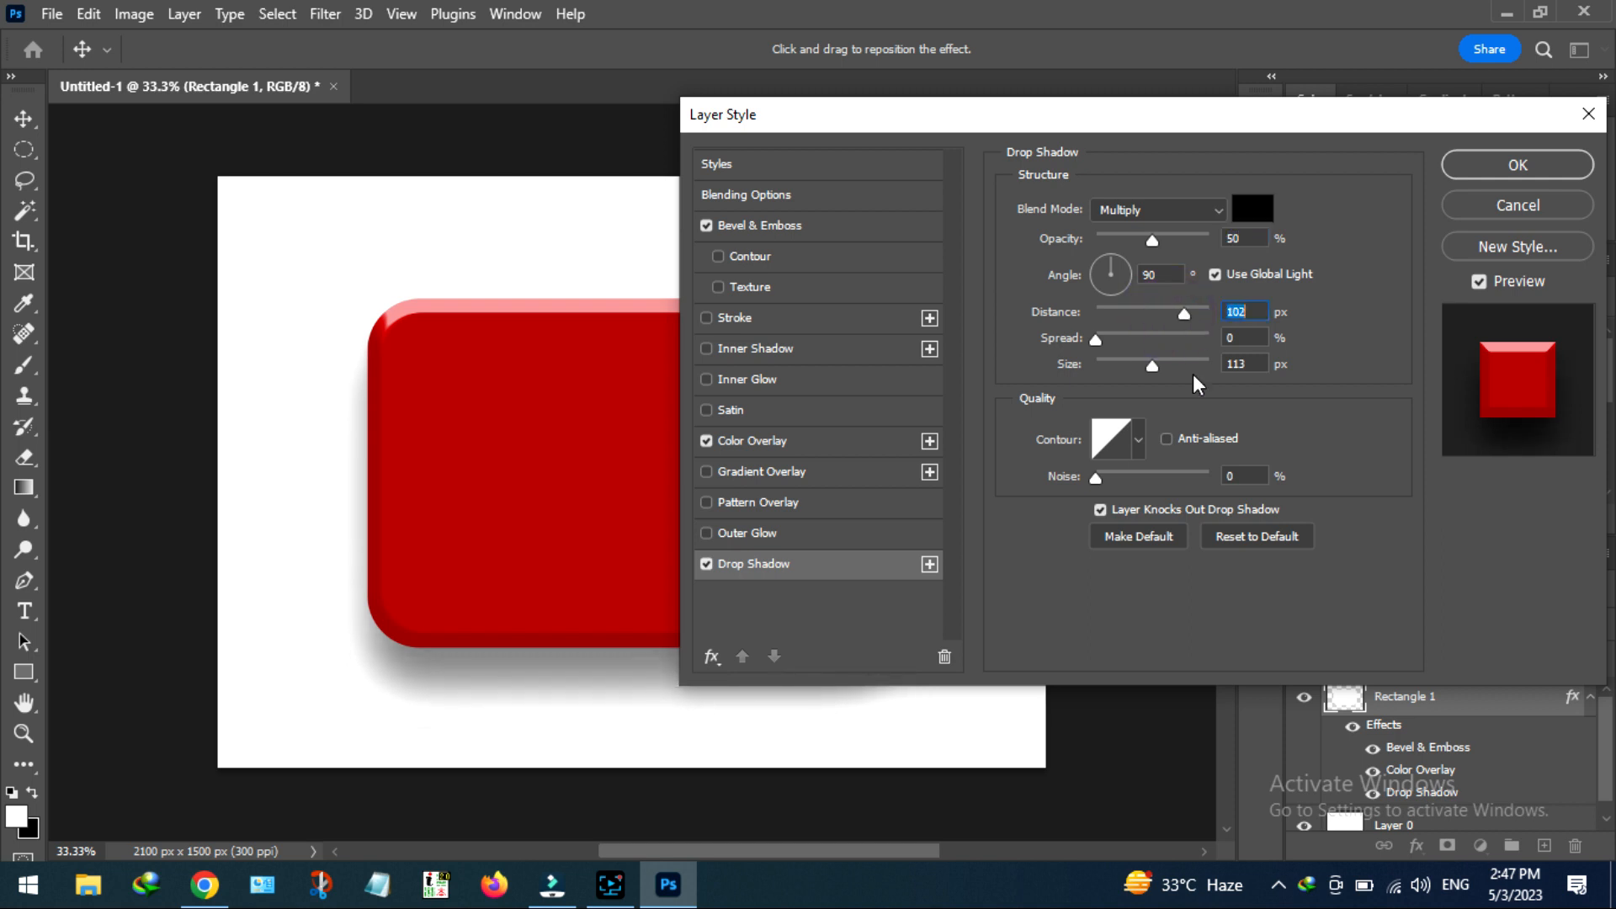
{"action": "left_click", "coordinate": [1511, 167]}
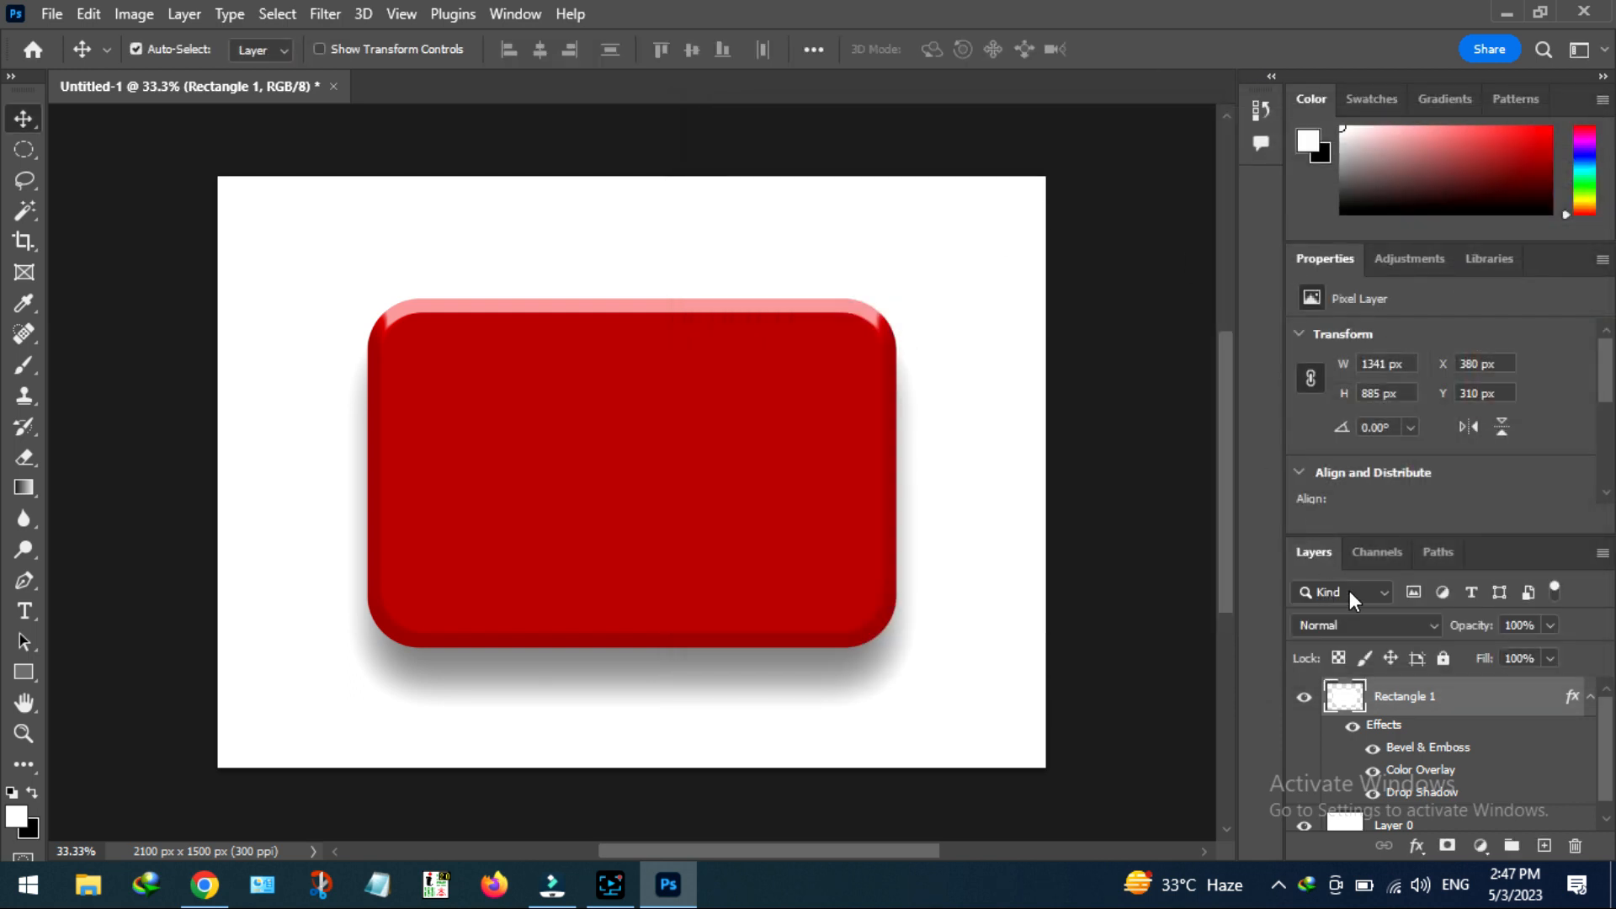
Step: Draw a white triangle about 377 by 278 px near the middle of the red rectangle
{"action": "left_click", "coordinate": [19, 678]}
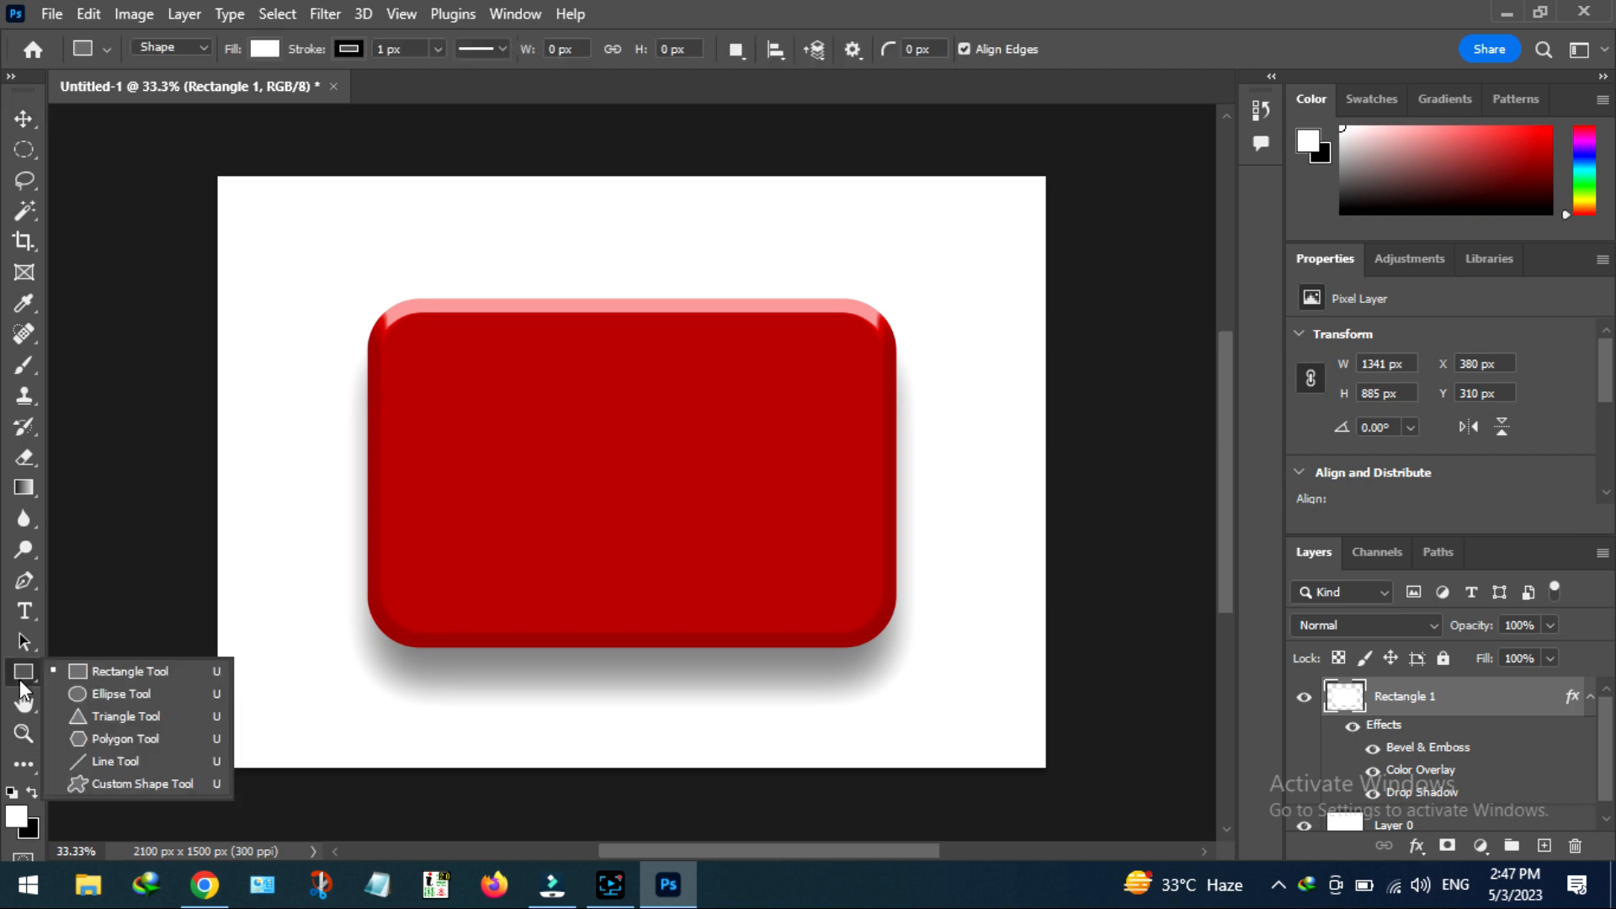
{"action": "left_click", "coordinate": [82, 722]}
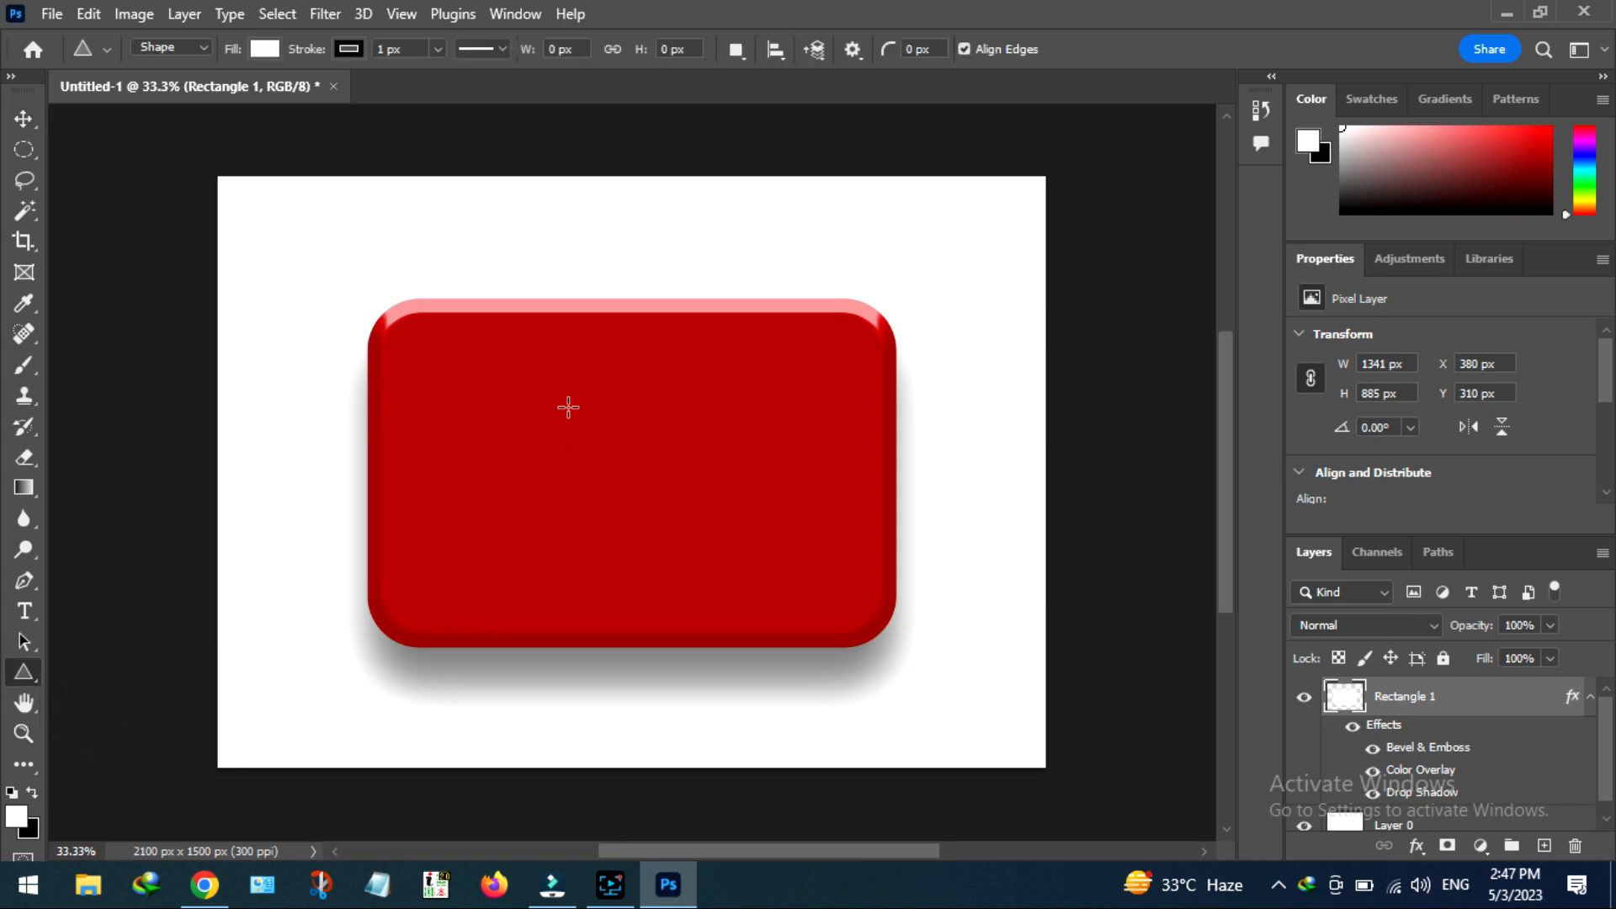
{"action": "left_click_drag", "start_coordinate": [568, 408], "coordinate": [716, 516]}
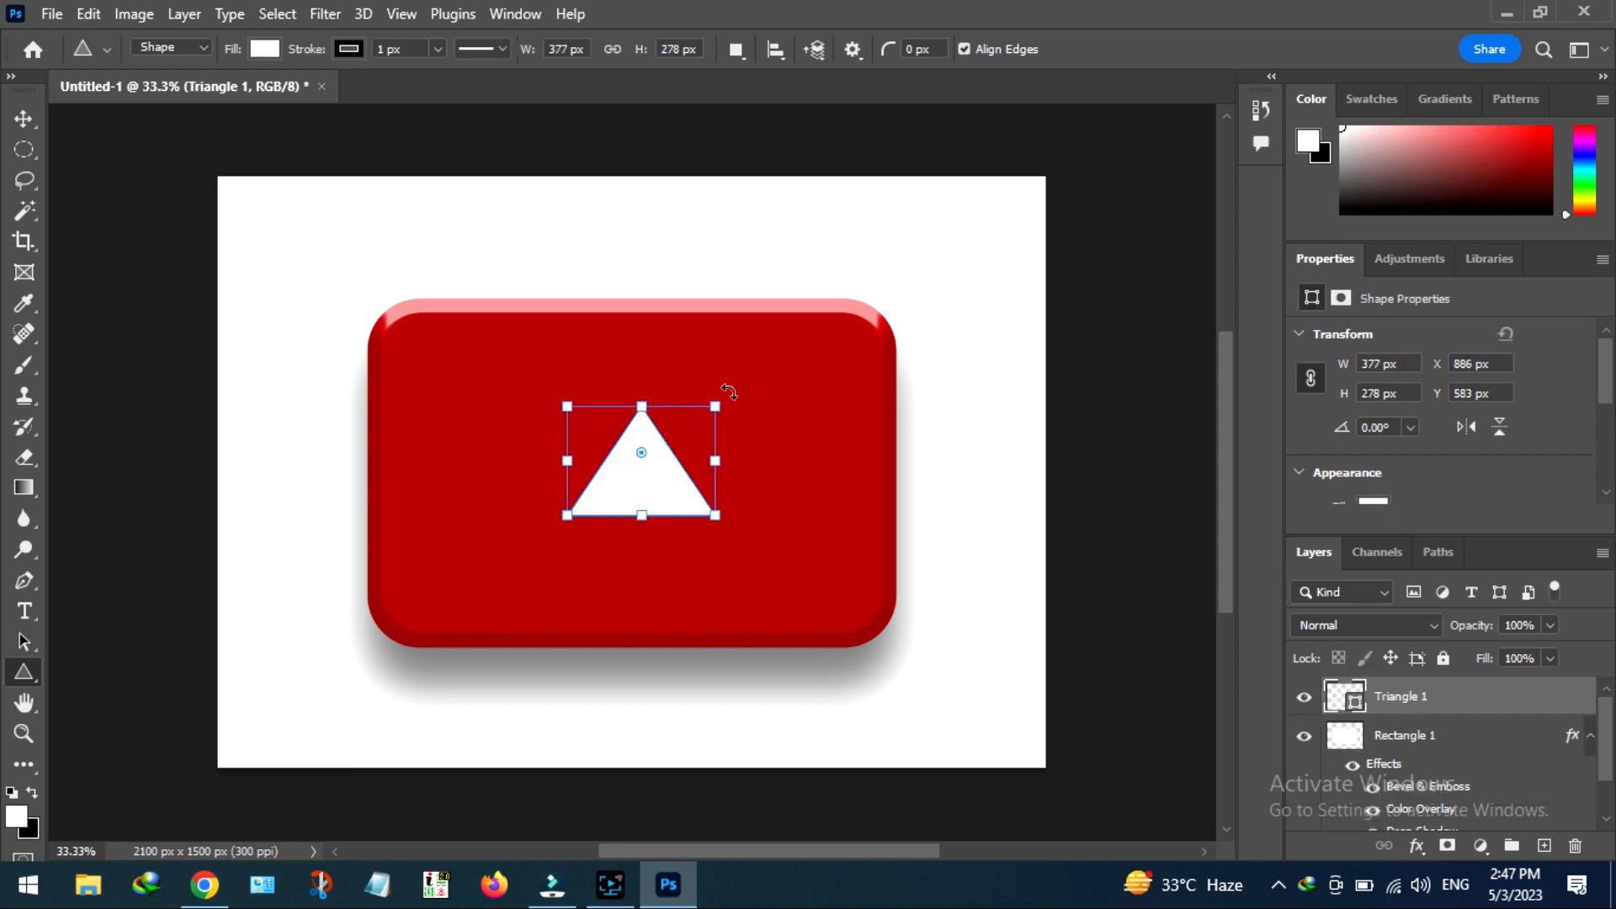
Step: Rotate the triangle about 90° clockwise so it points right, and change its stroke color to white
{"action": "left_click_drag", "start_coordinate": [729, 392], "coordinate": [747, 594]}
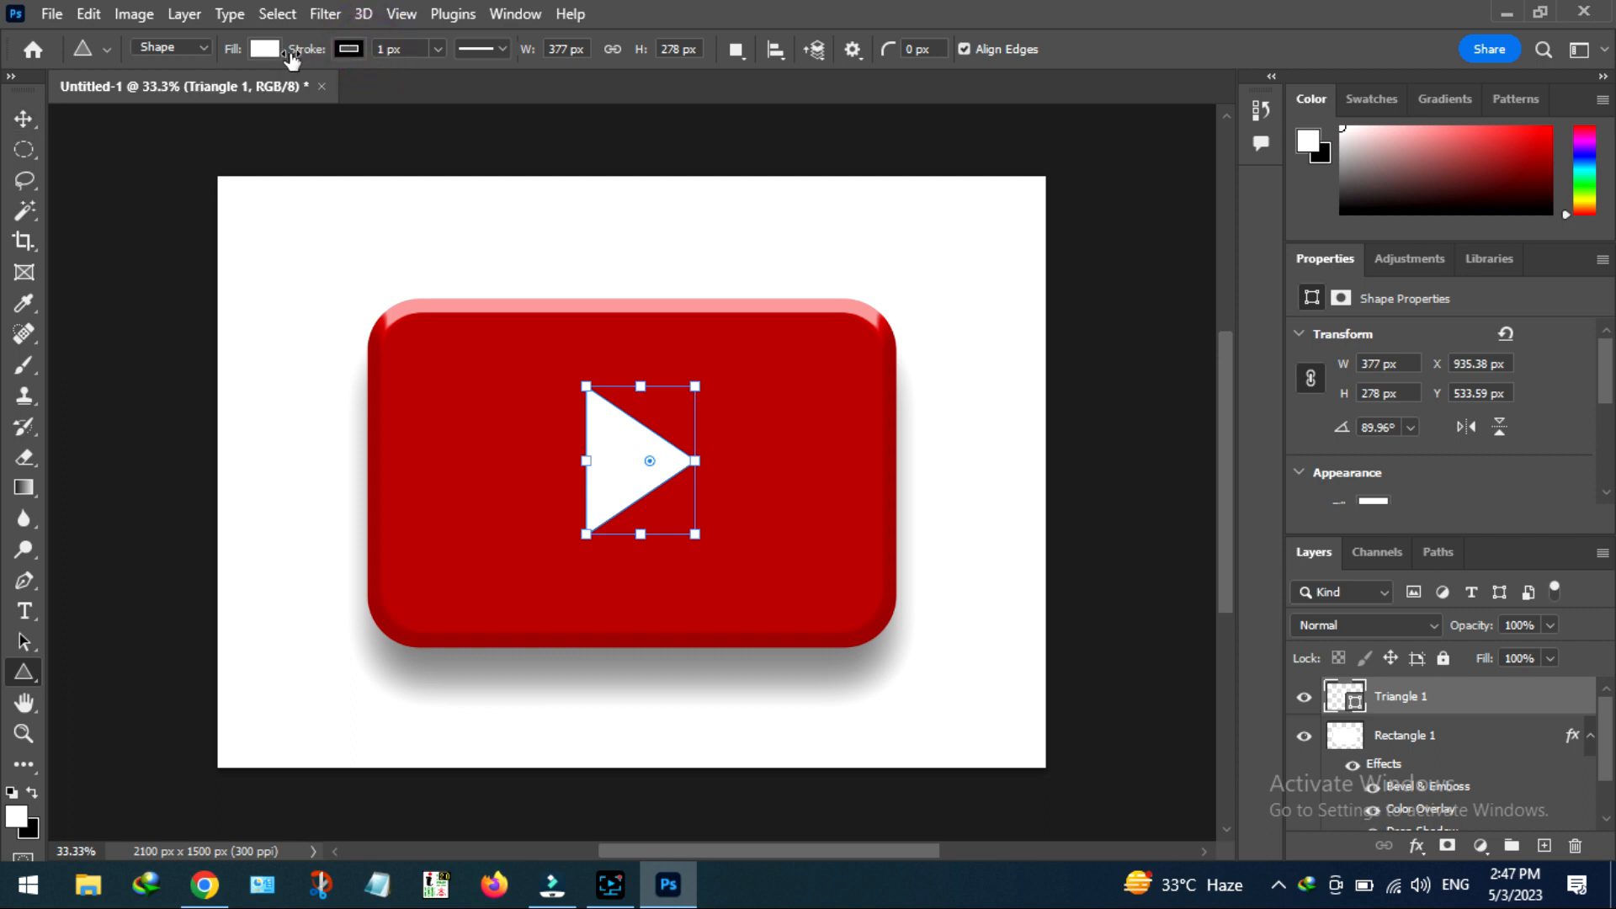
{"action": "left_click", "coordinate": [338, 52]}
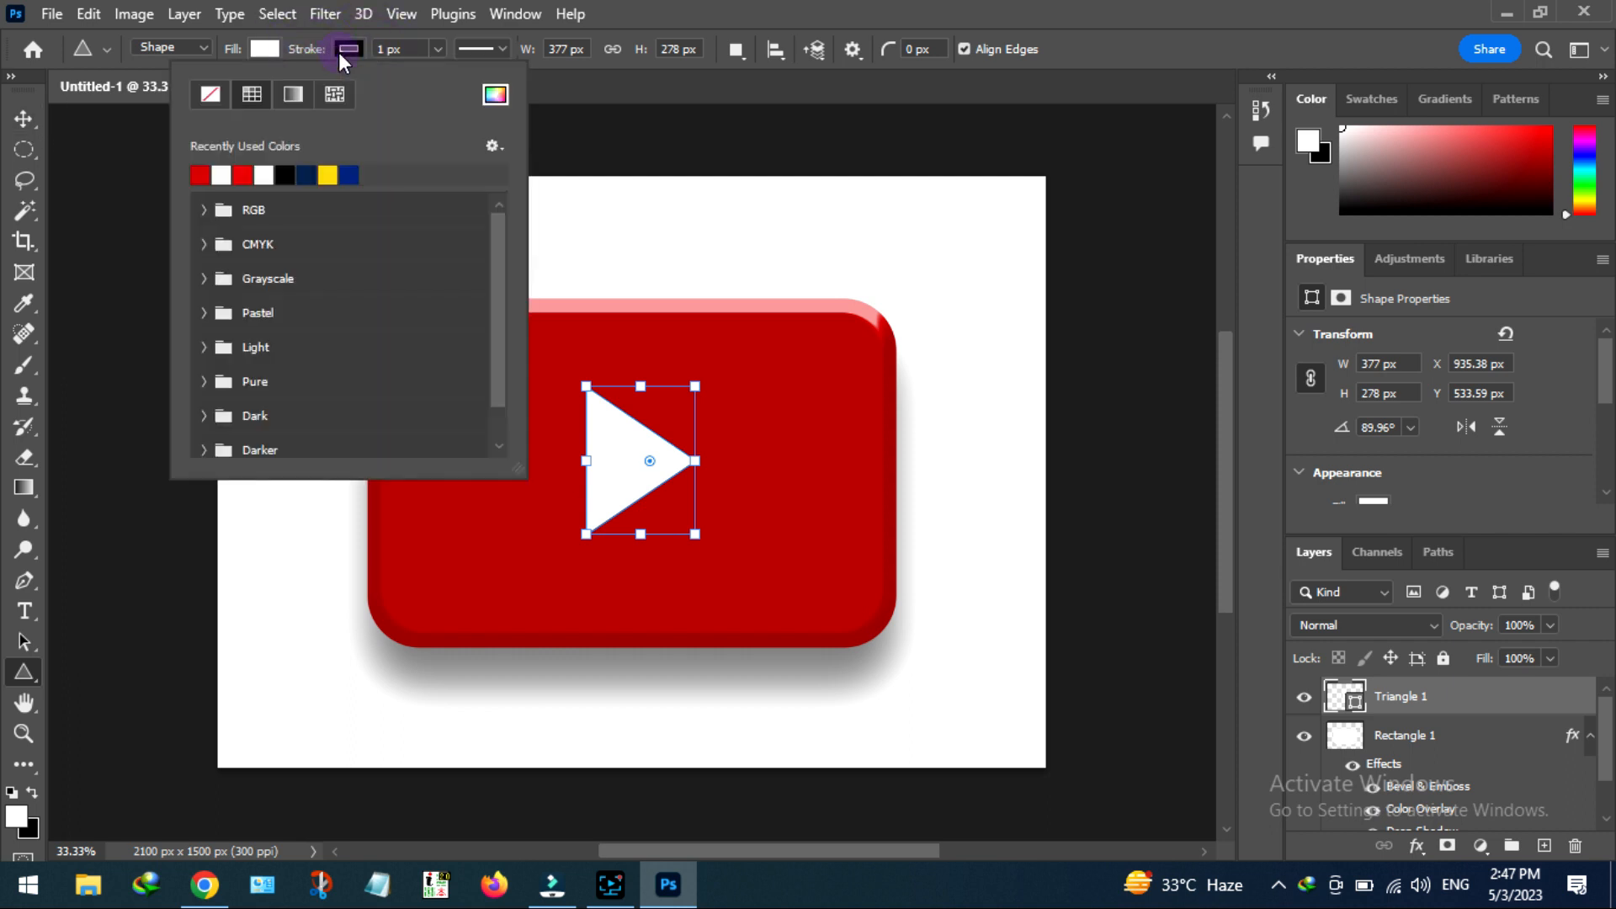
{"action": "left_click", "coordinate": [200, 174]}
Step: Move the triangle slightly right and down to vertically center it on the canvas
{"action": "left_click", "coordinate": [27, 112]}
{"action": "left_click", "coordinate": [27, 111]}
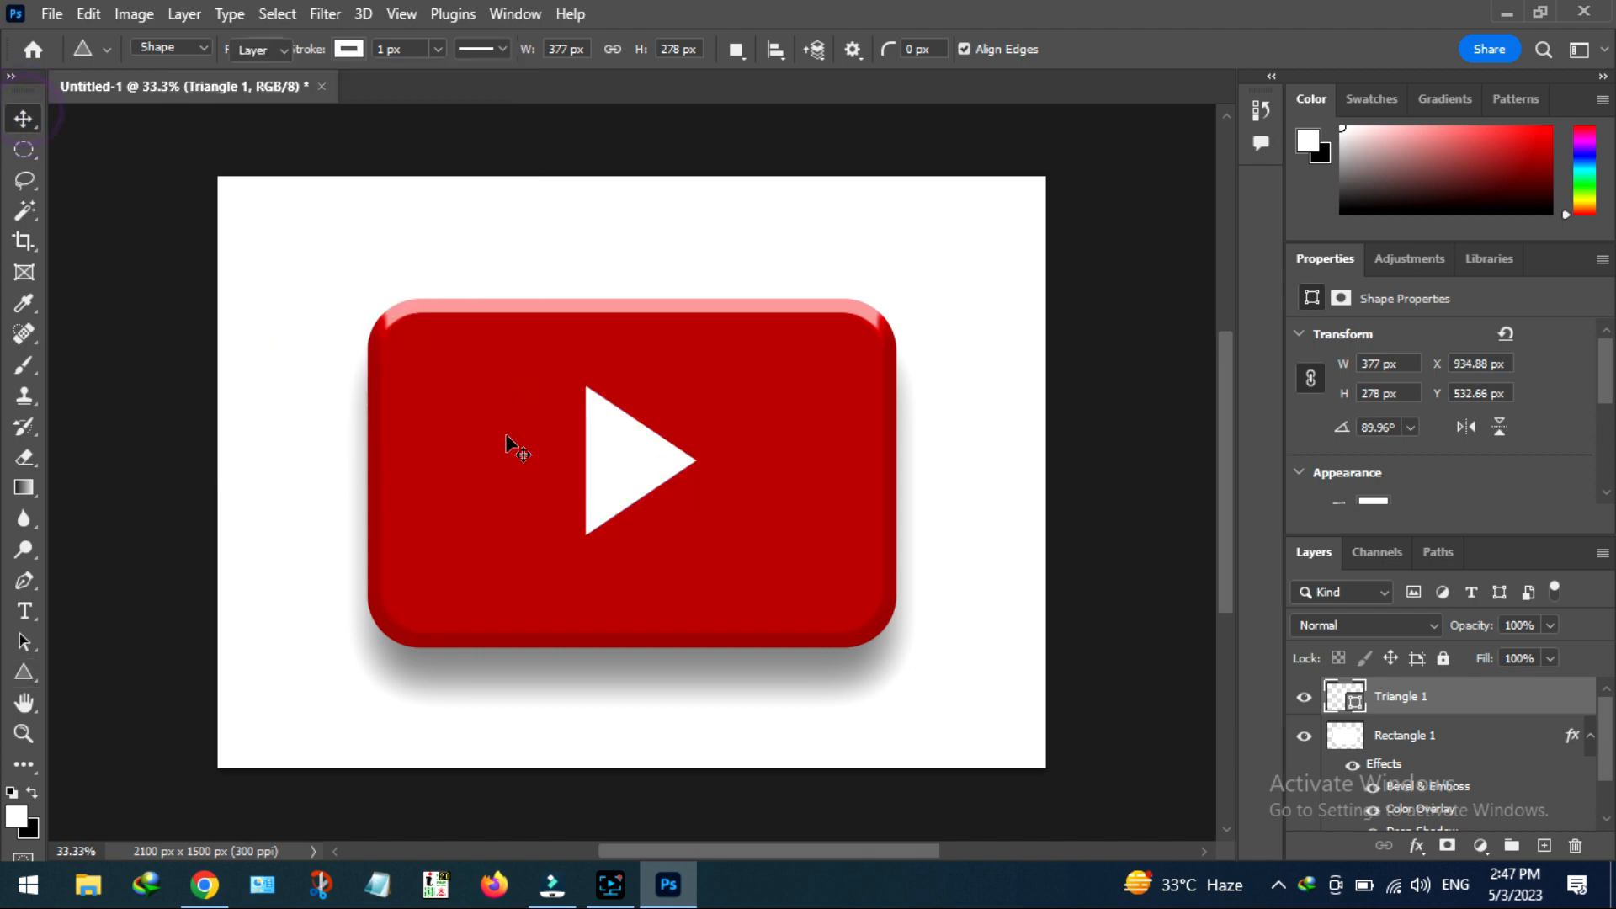
{"action": "left_click_drag", "start_coordinate": [622, 477], "coordinate": [635, 480]}
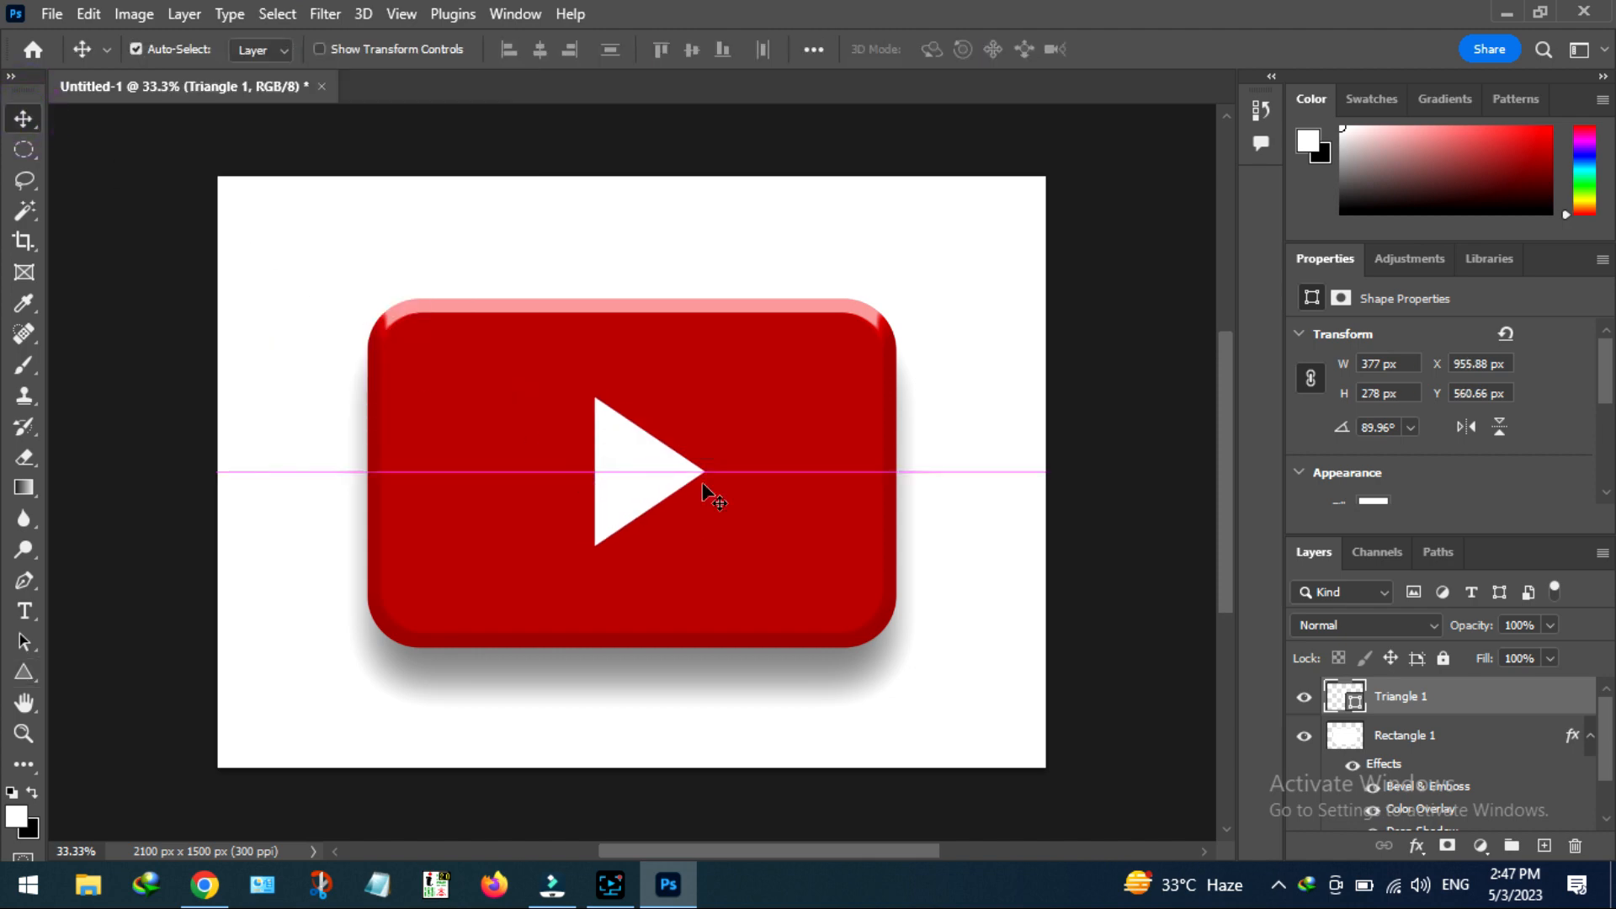
Step: Rasterize the Triangle 1 layer and select the white triangle's area with the Magic Wand
{"action": "right_click", "coordinate": [1507, 705]}
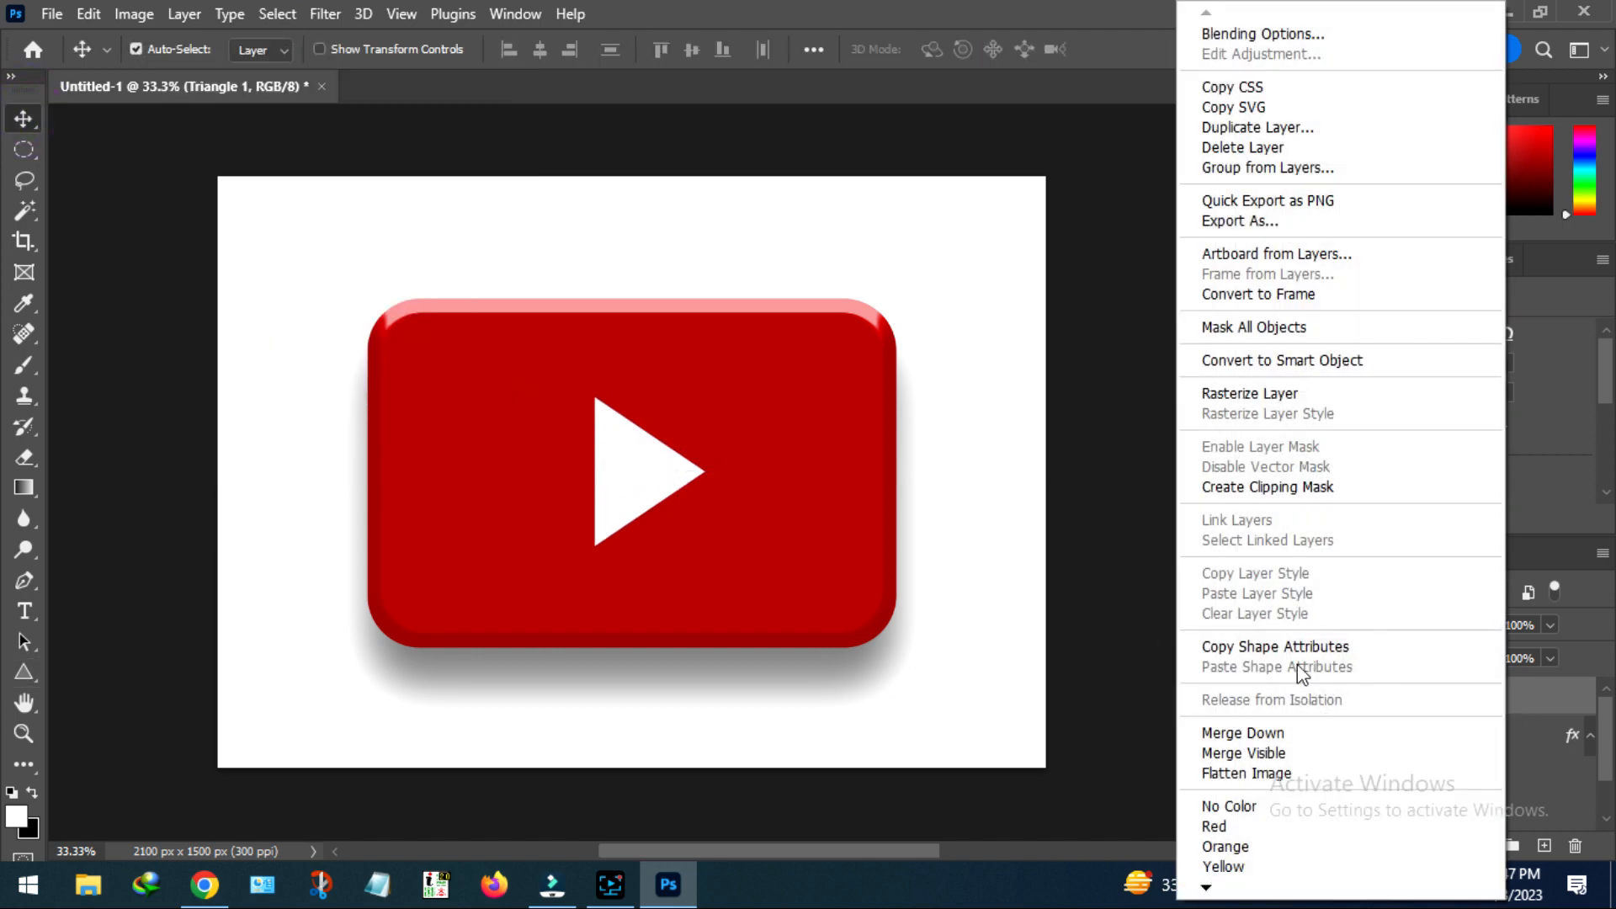
{"action": "left_click", "coordinate": [1234, 396]}
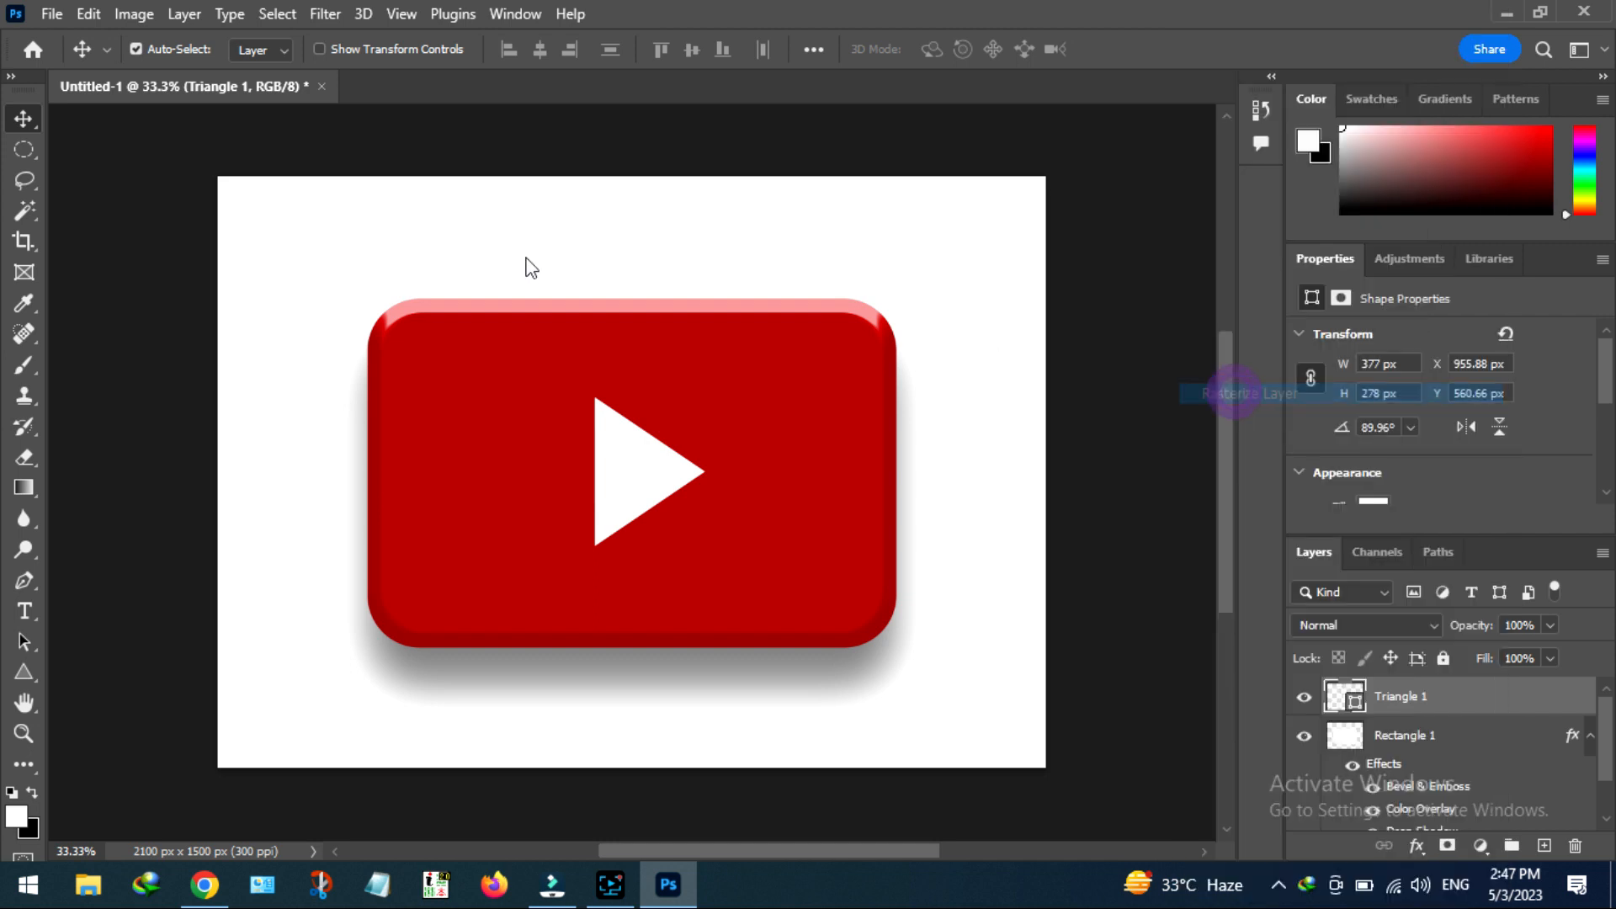
{"action": "left_click", "coordinate": [25, 210]}
{"action": "left_click", "coordinate": [638, 472]}
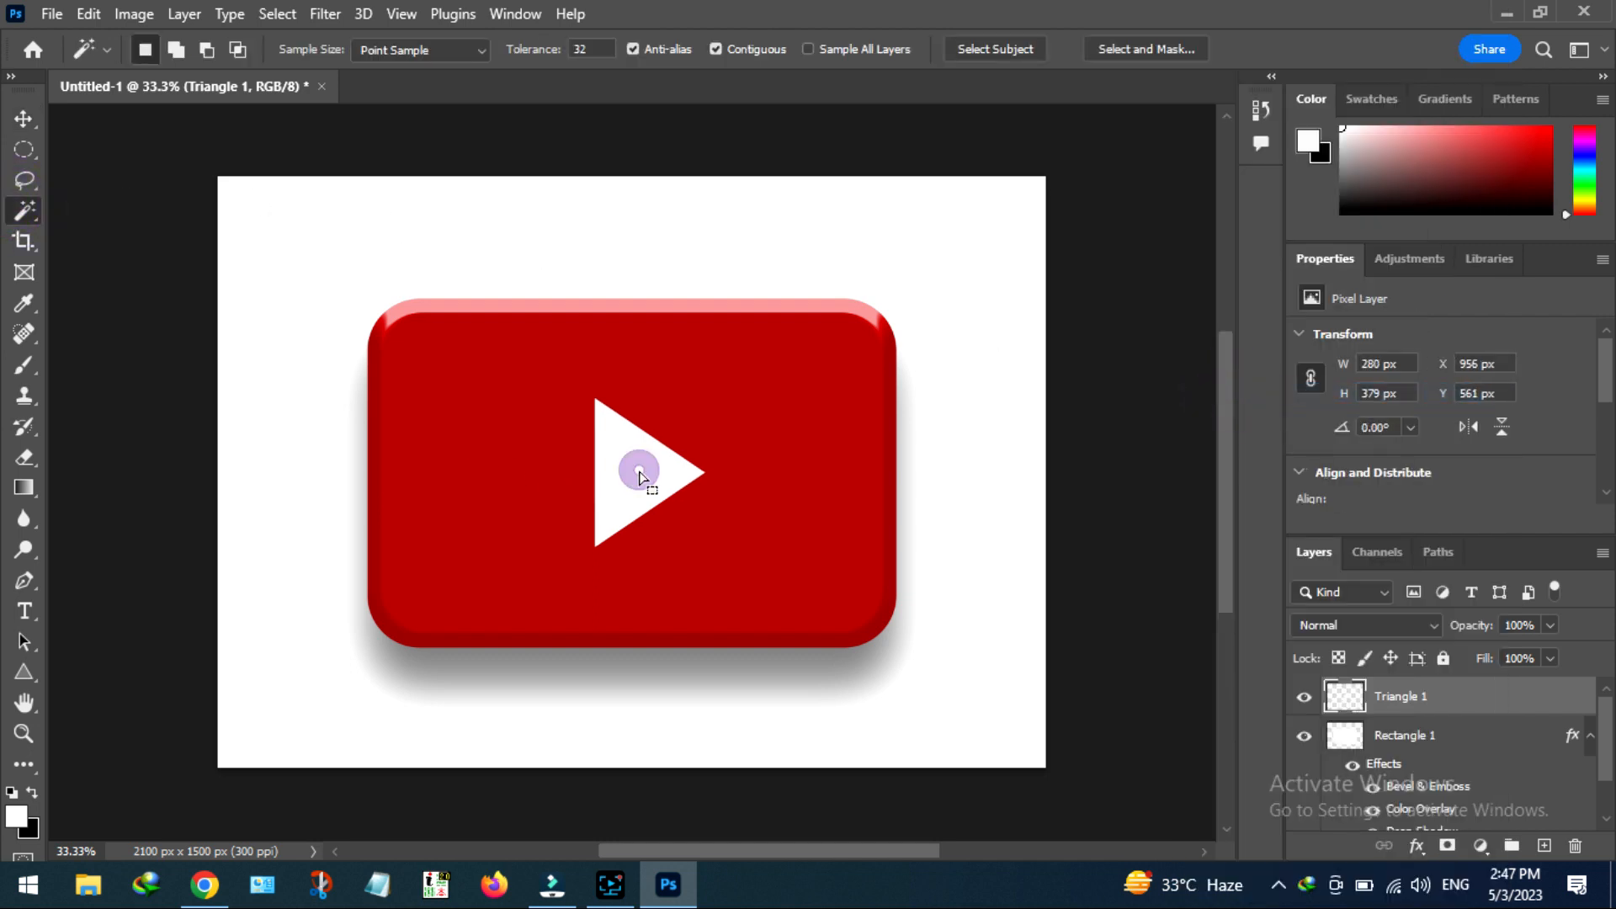
{"action": "scroll", "coordinate": [1603, 754], "scroll_direction": "down", "scroll_amount": 1}
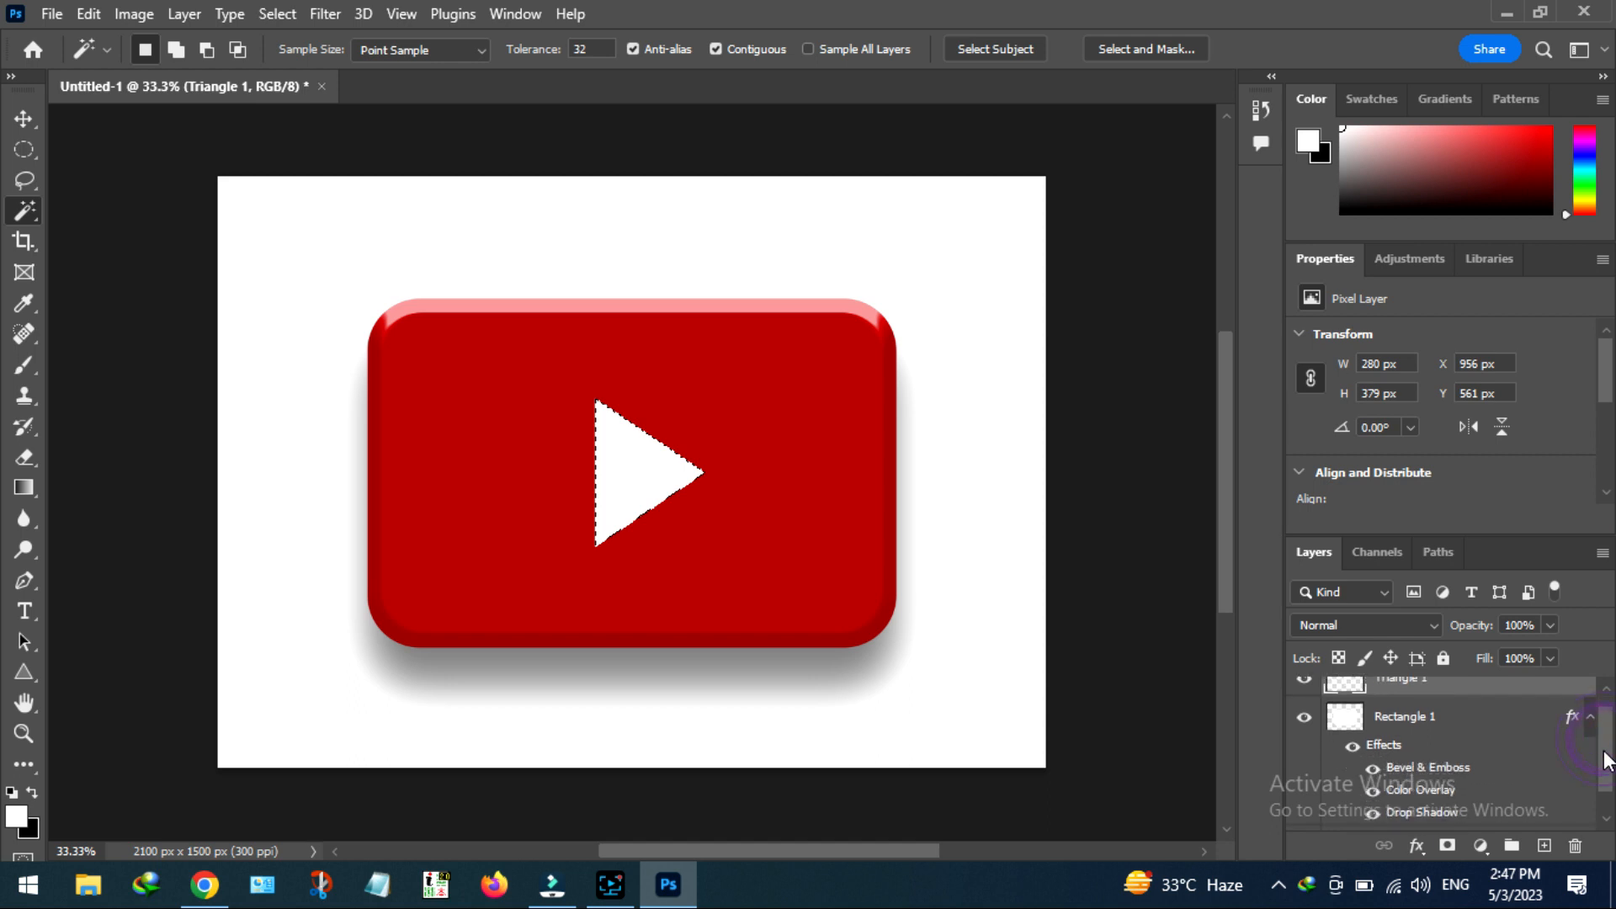
{"action": "scroll", "coordinate": [1604, 758], "scroll_direction": "up", "scroll_amount": 1}
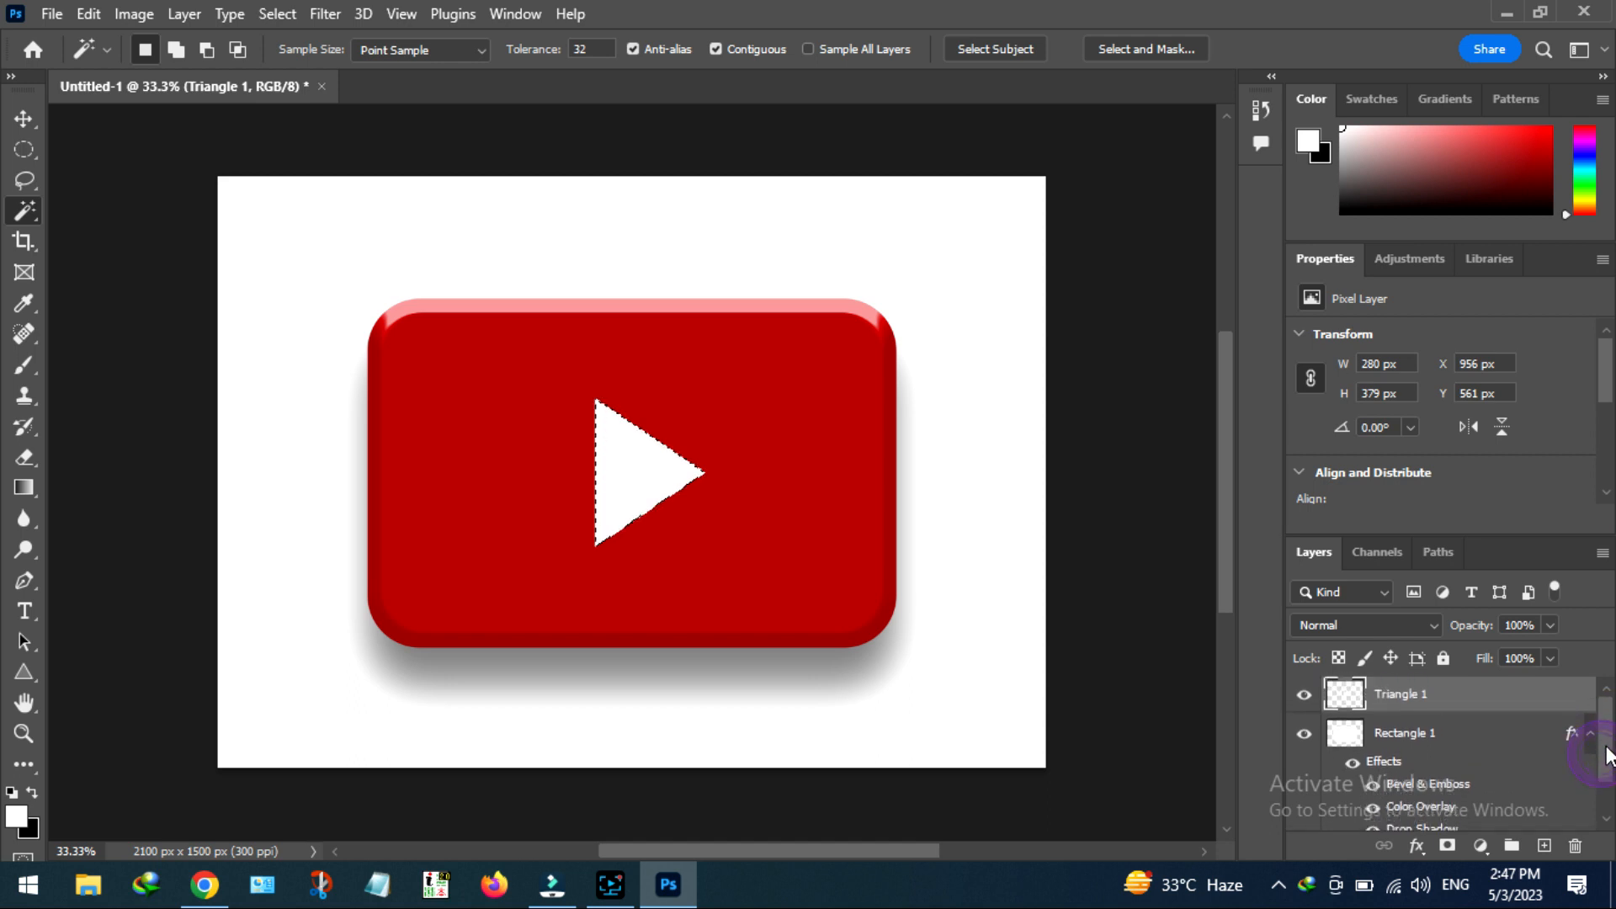
Step: Delete the selected triangular area from the Rectangle 1 layer, deselect, and briefly hide Triangle 1 to check the cutout
{"action": "left_click", "coordinate": [1396, 733]}
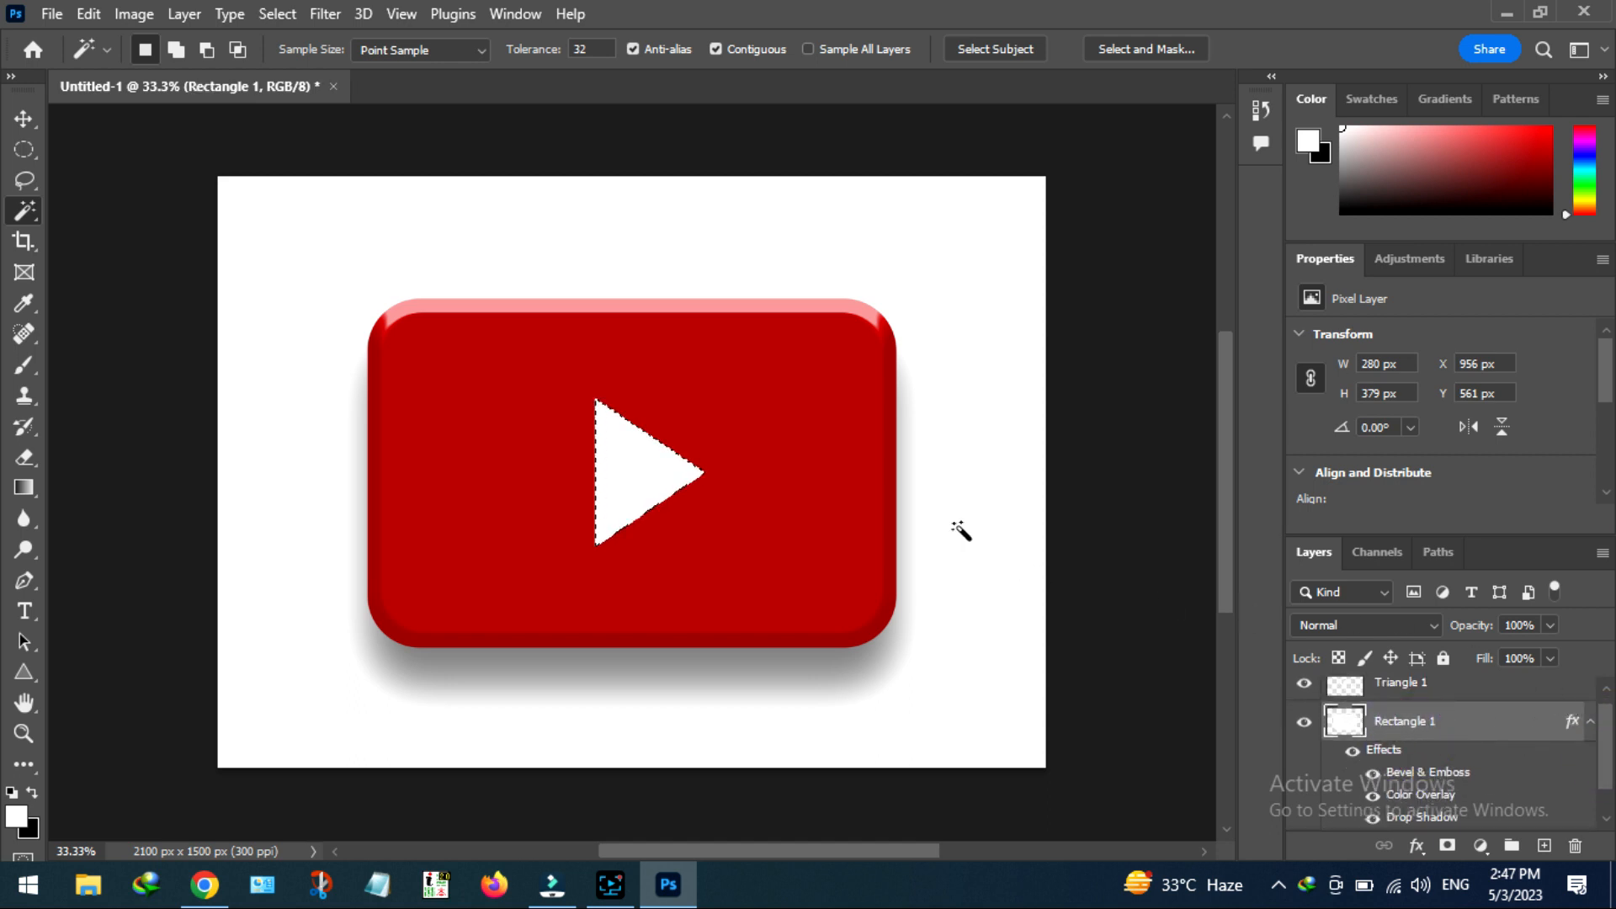
{"action": "key", "text": "Delete"}
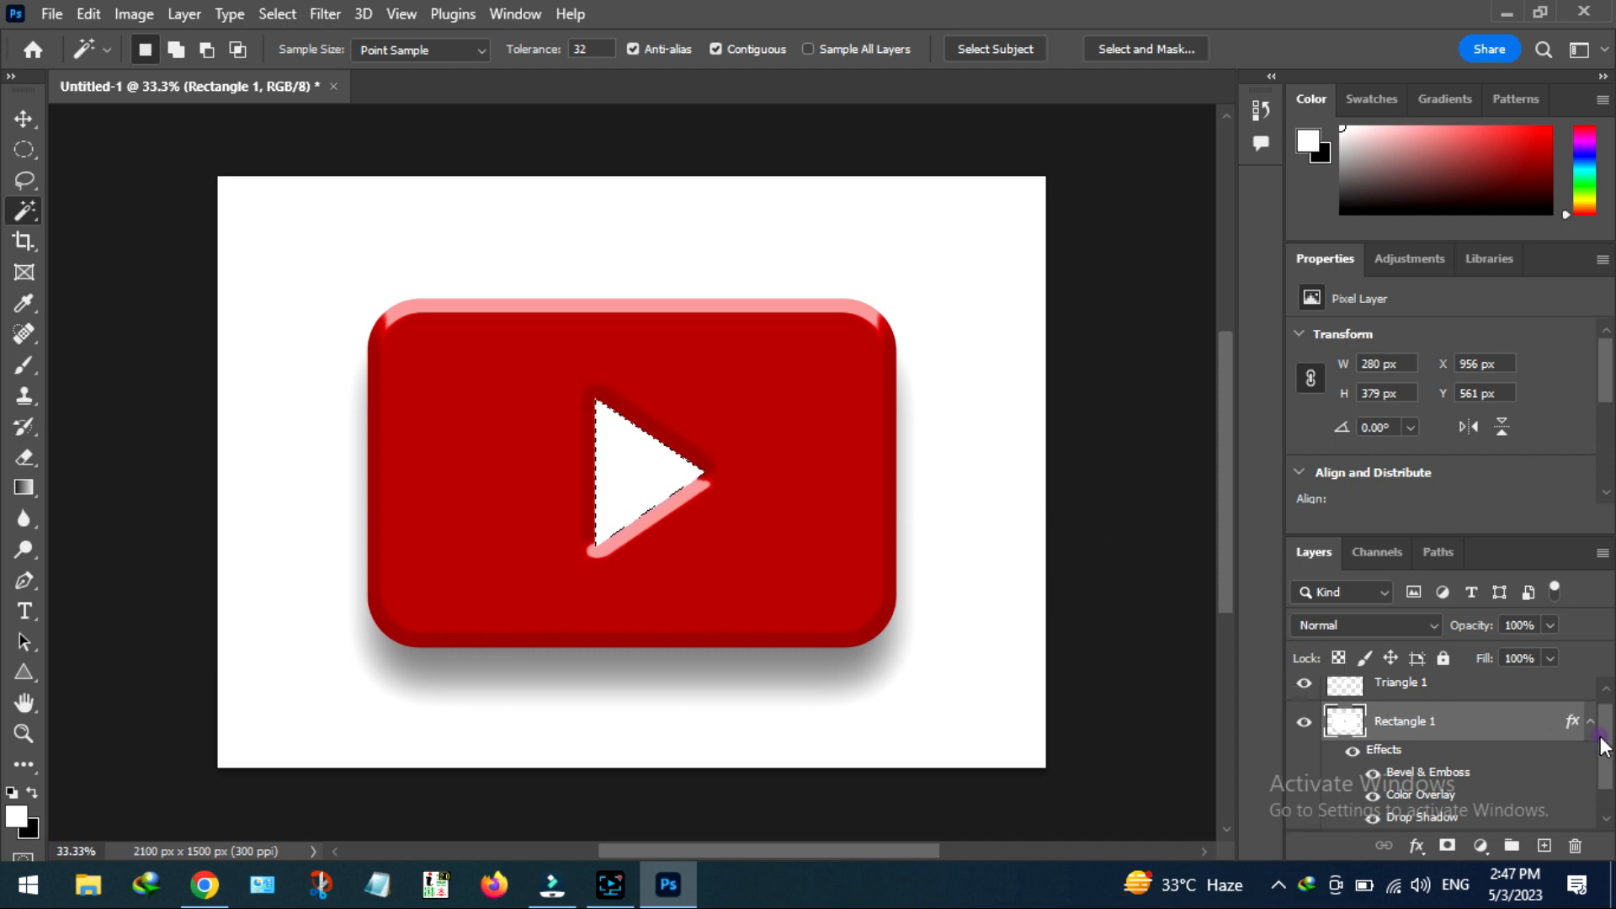
{"action": "scroll", "coordinate": [1557, 725], "scroll_direction": "up", "scroll_amount": 1}
{"action": "left_click", "coordinate": [1401, 699]}
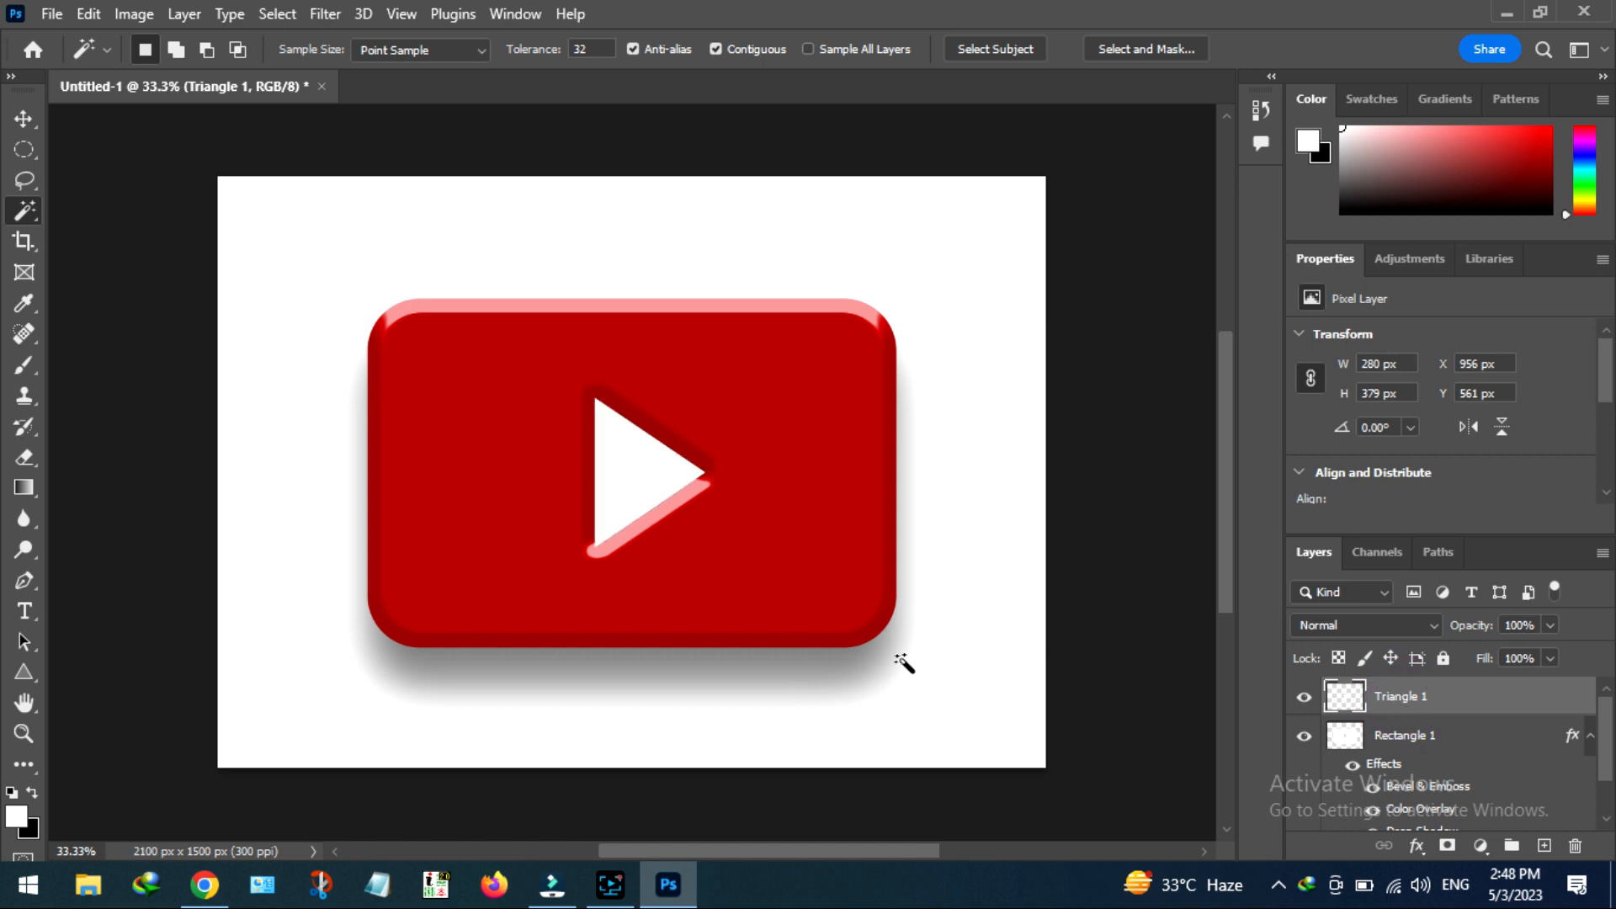
{"action": "left_click", "coordinate": [1304, 699]}
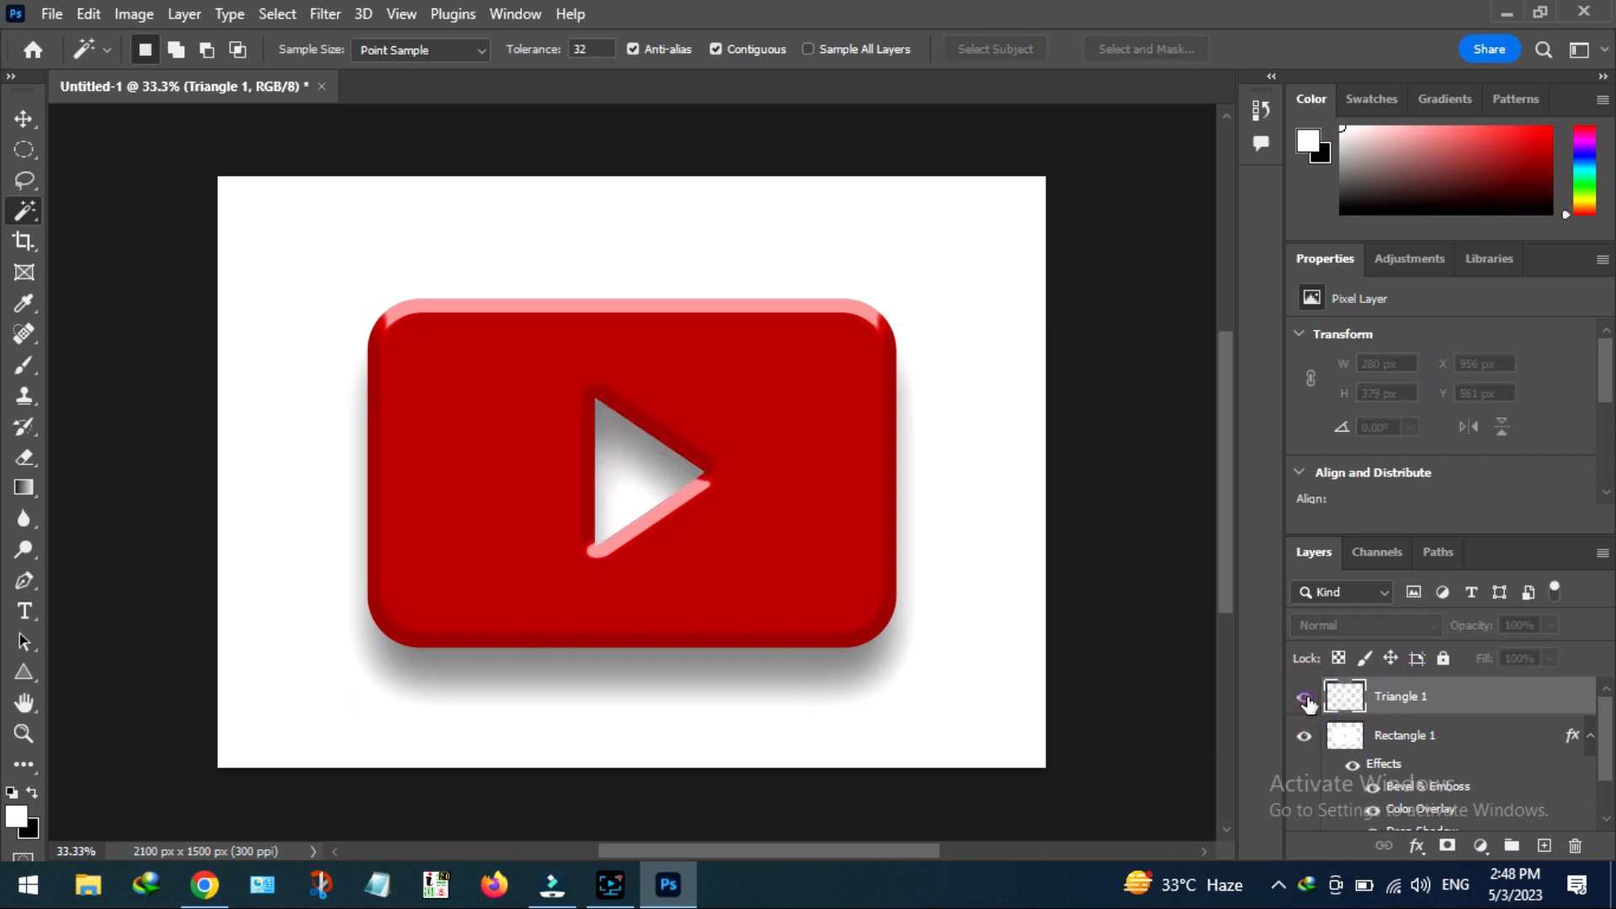
{"action": "left_click", "coordinate": [1304, 698]}
Step: Add Bevel & Emboss and a white (ffffff) Color Overlay to the Triangle 1 layer
{"action": "right_click", "coordinate": [1434, 693]}
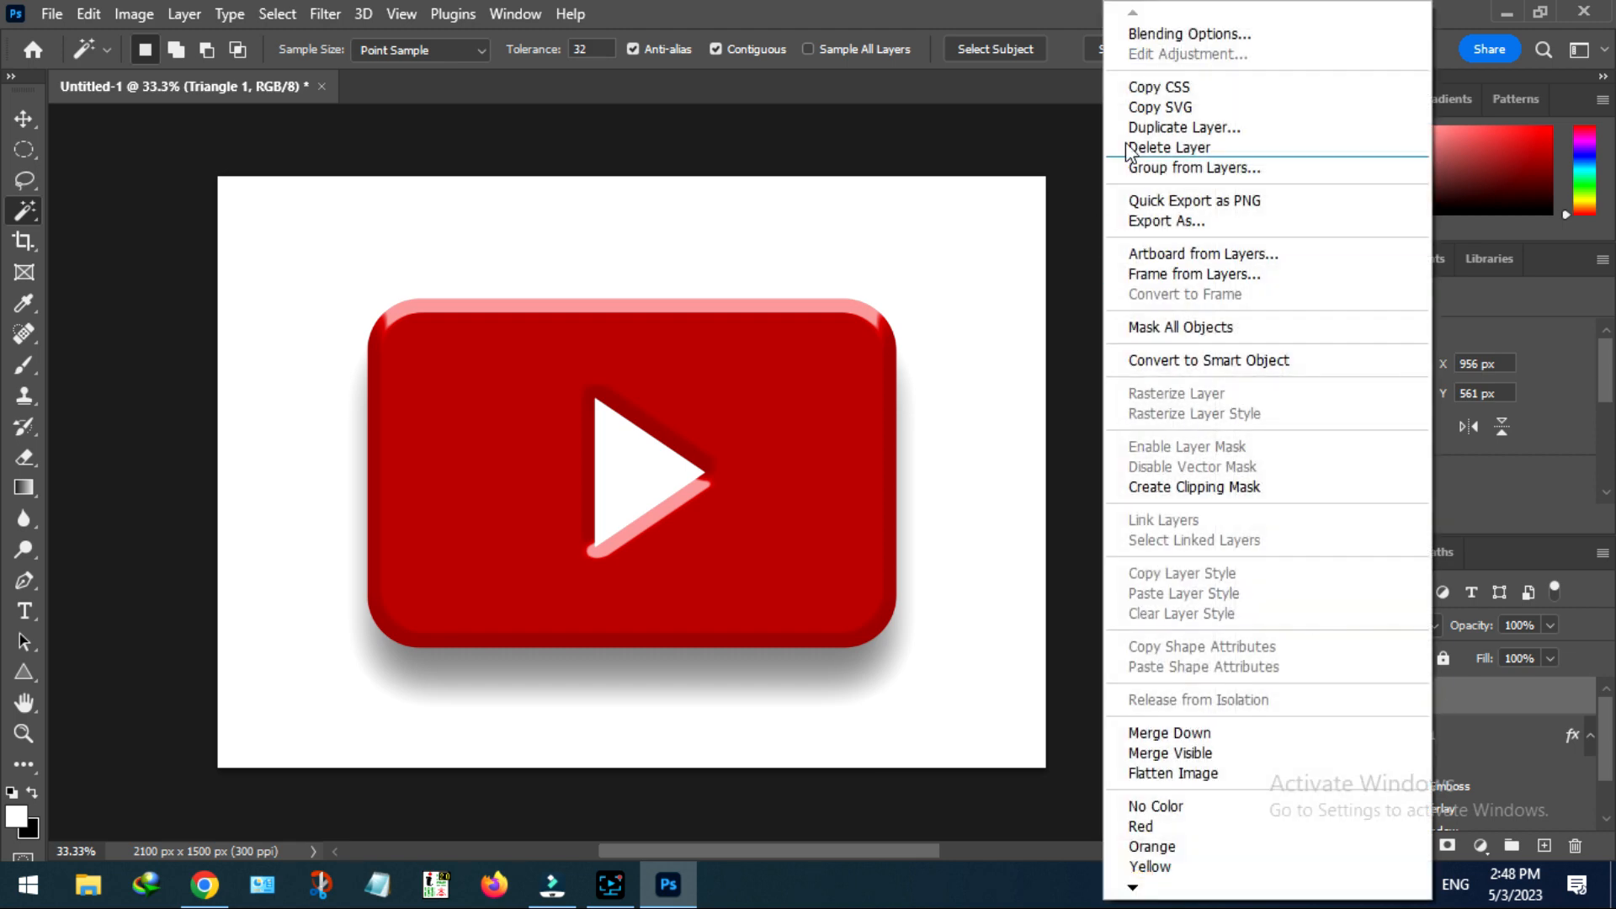
{"action": "left_click", "coordinate": [1150, 37]}
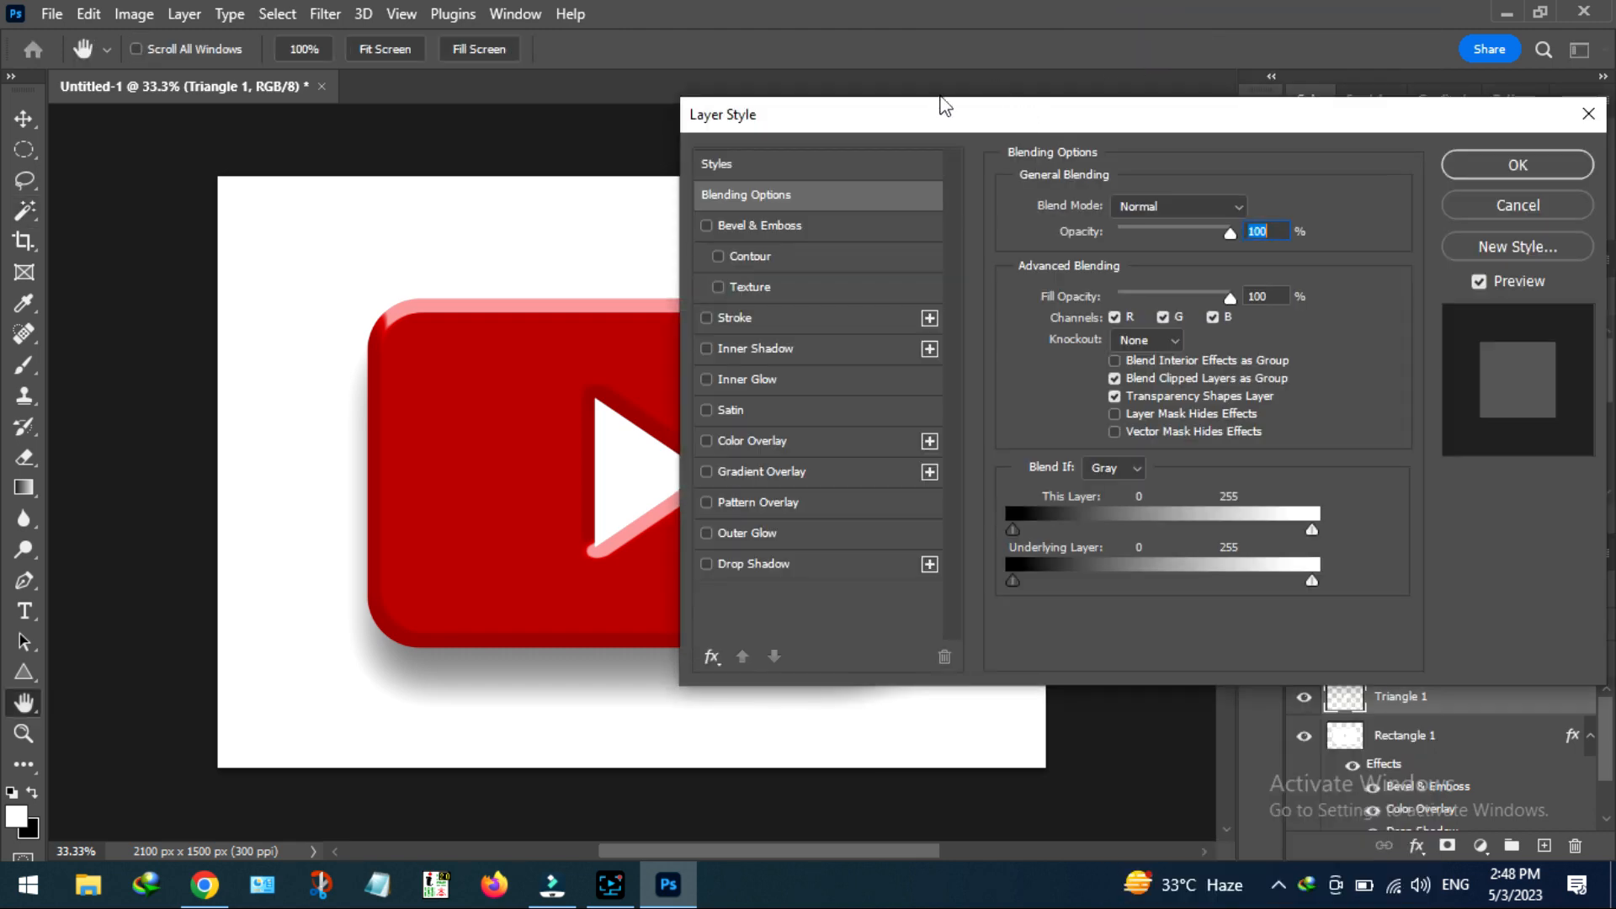
{"action": "left_click", "coordinate": [733, 225]}
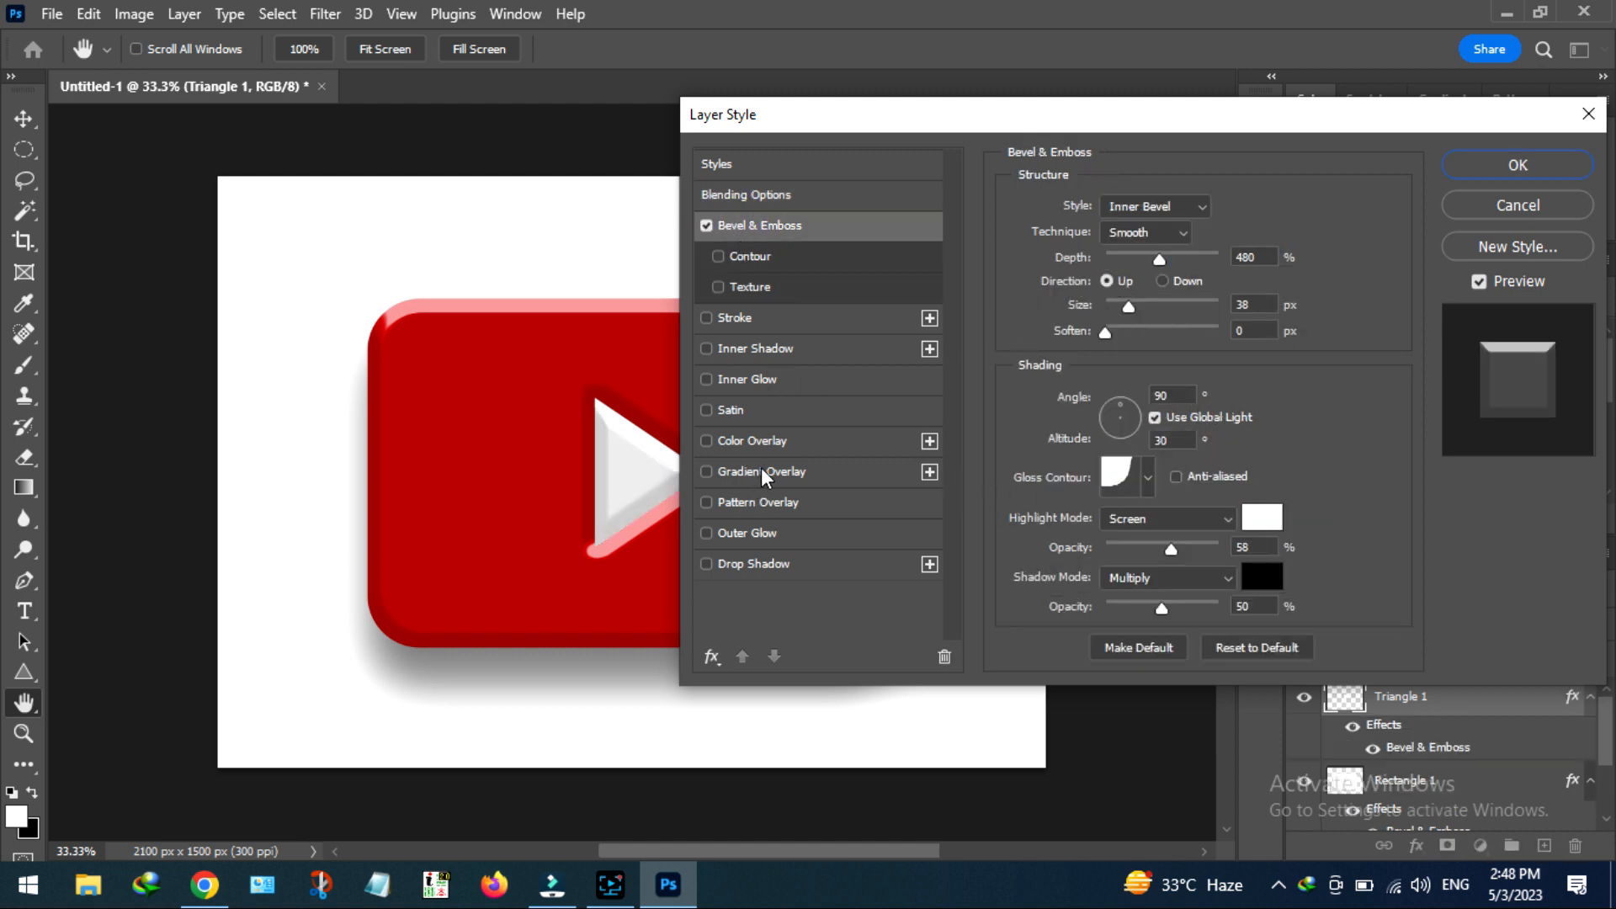
{"action": "left_click", "coordinate": [764, 443]}
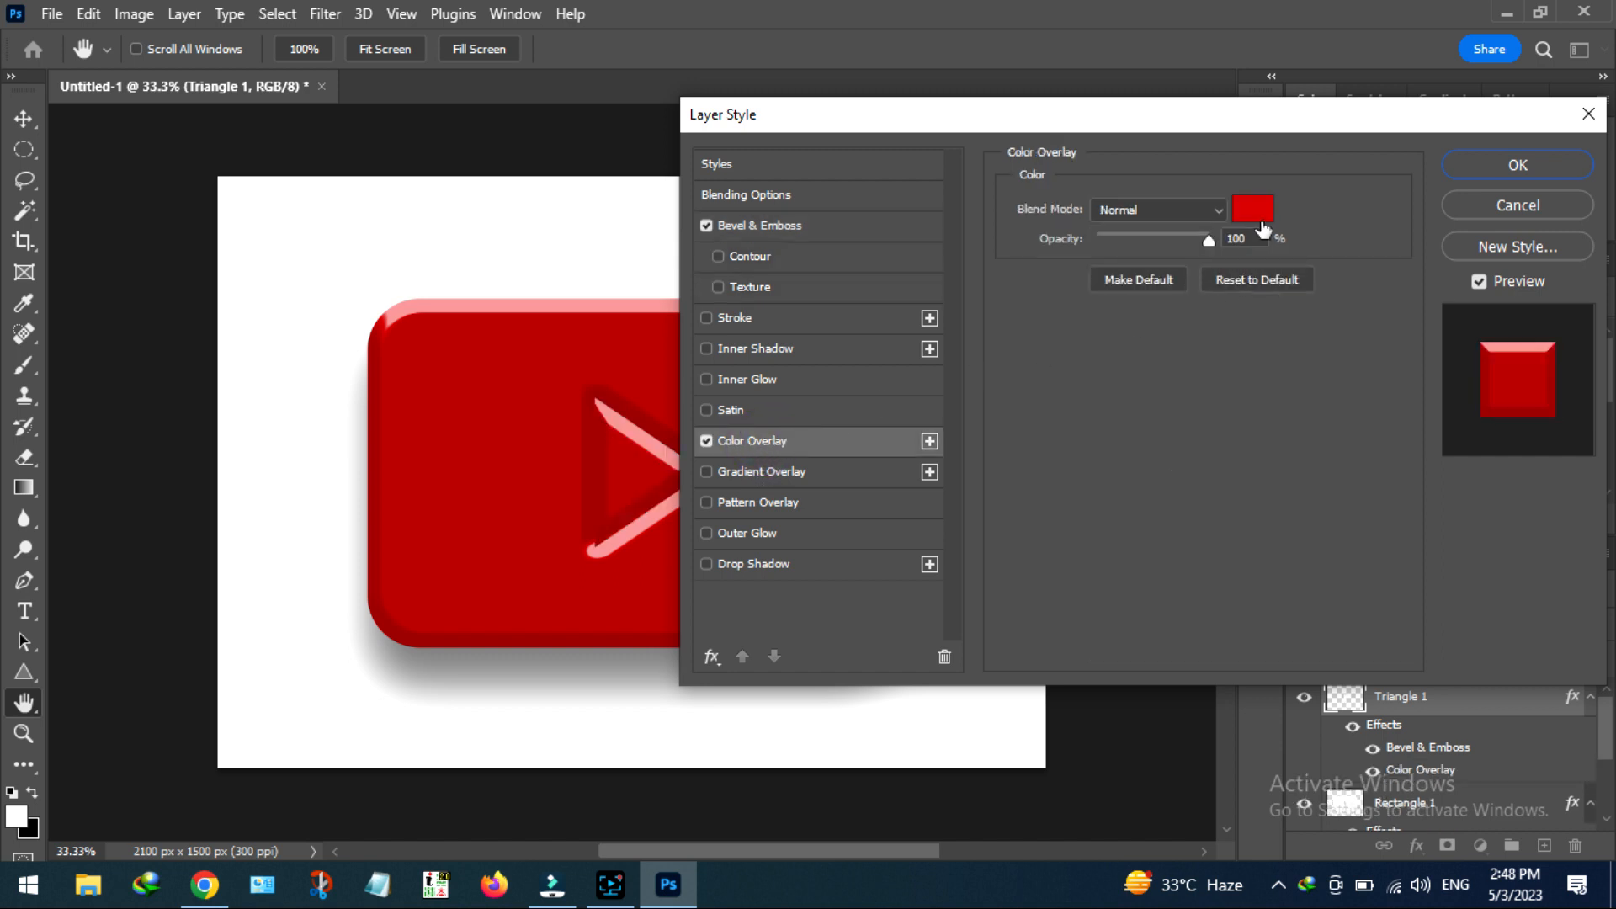
{"action": "left_click", "coordinate": [1253, 209]}
{"action": "type", "text": "ffffff"}
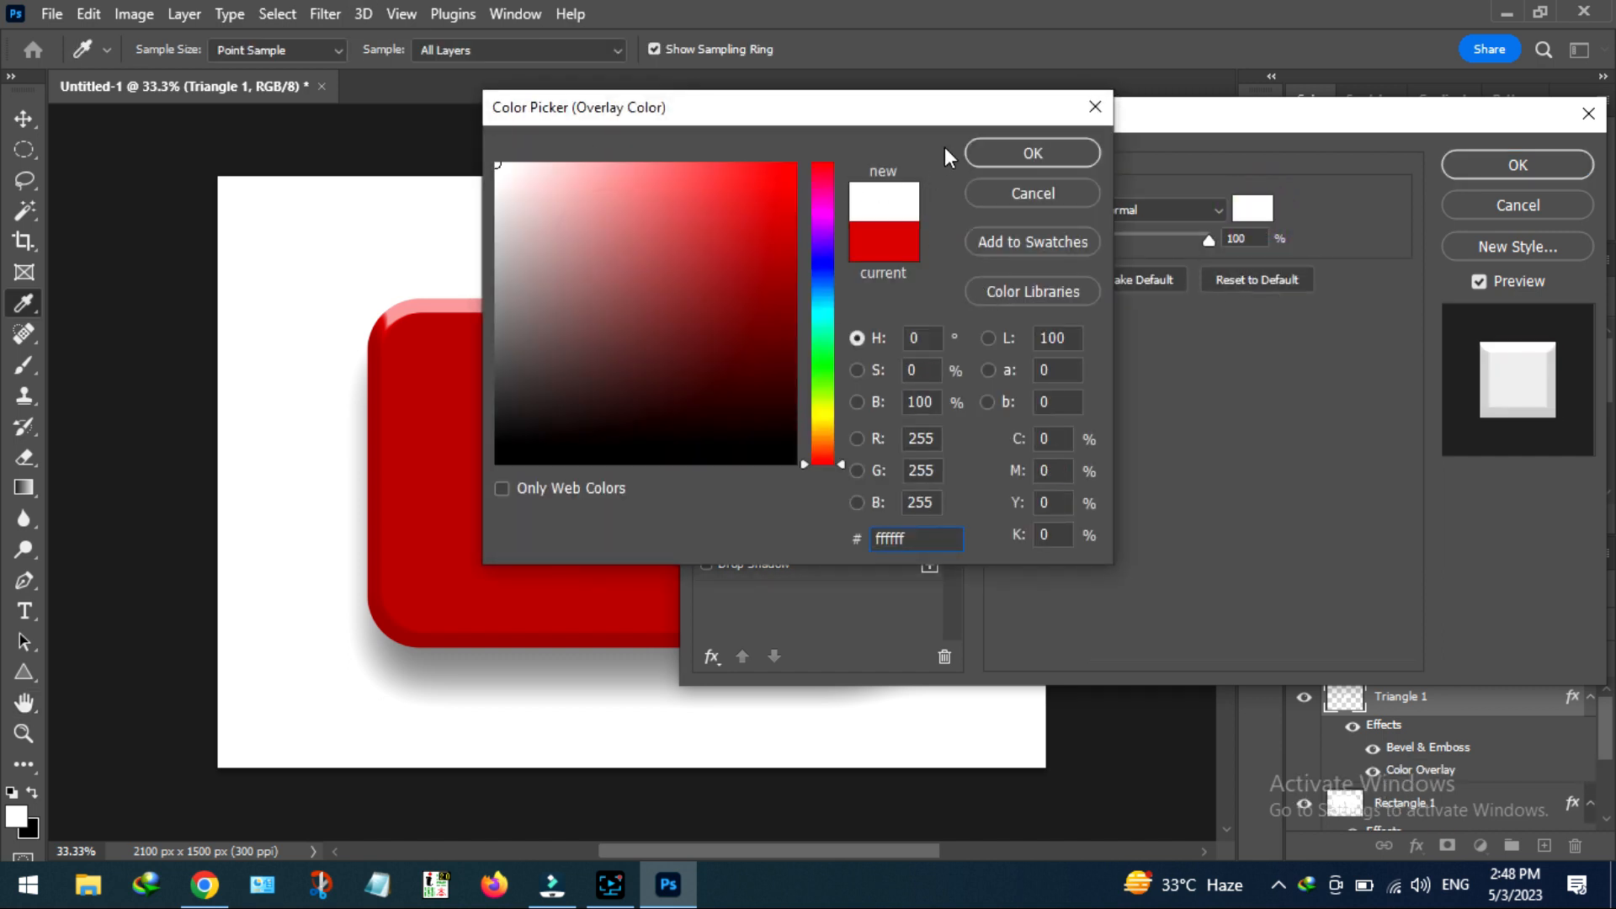
{"action": "left_click", "coordinate": [996, 150]}
Step: Set the Color Overlay opacity to 54% and apply the triangle's layer style without Outer Glow
{"action": "left_click", "coordinate": [1174, 233]}
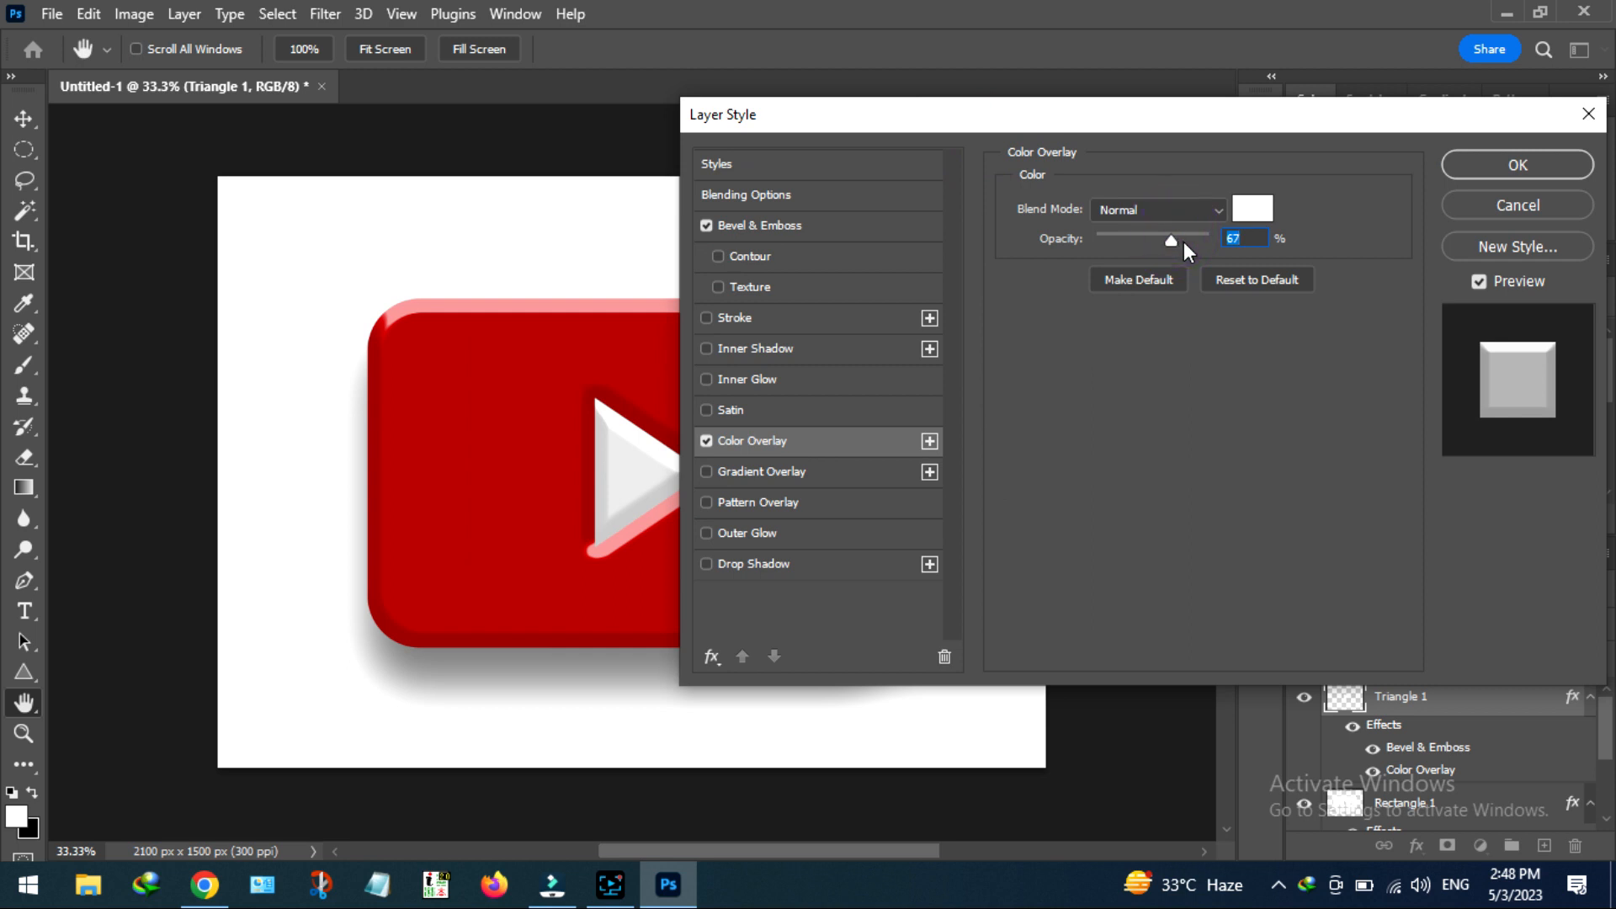
{"action": "left_click", "coordinate": [1159, 236]}
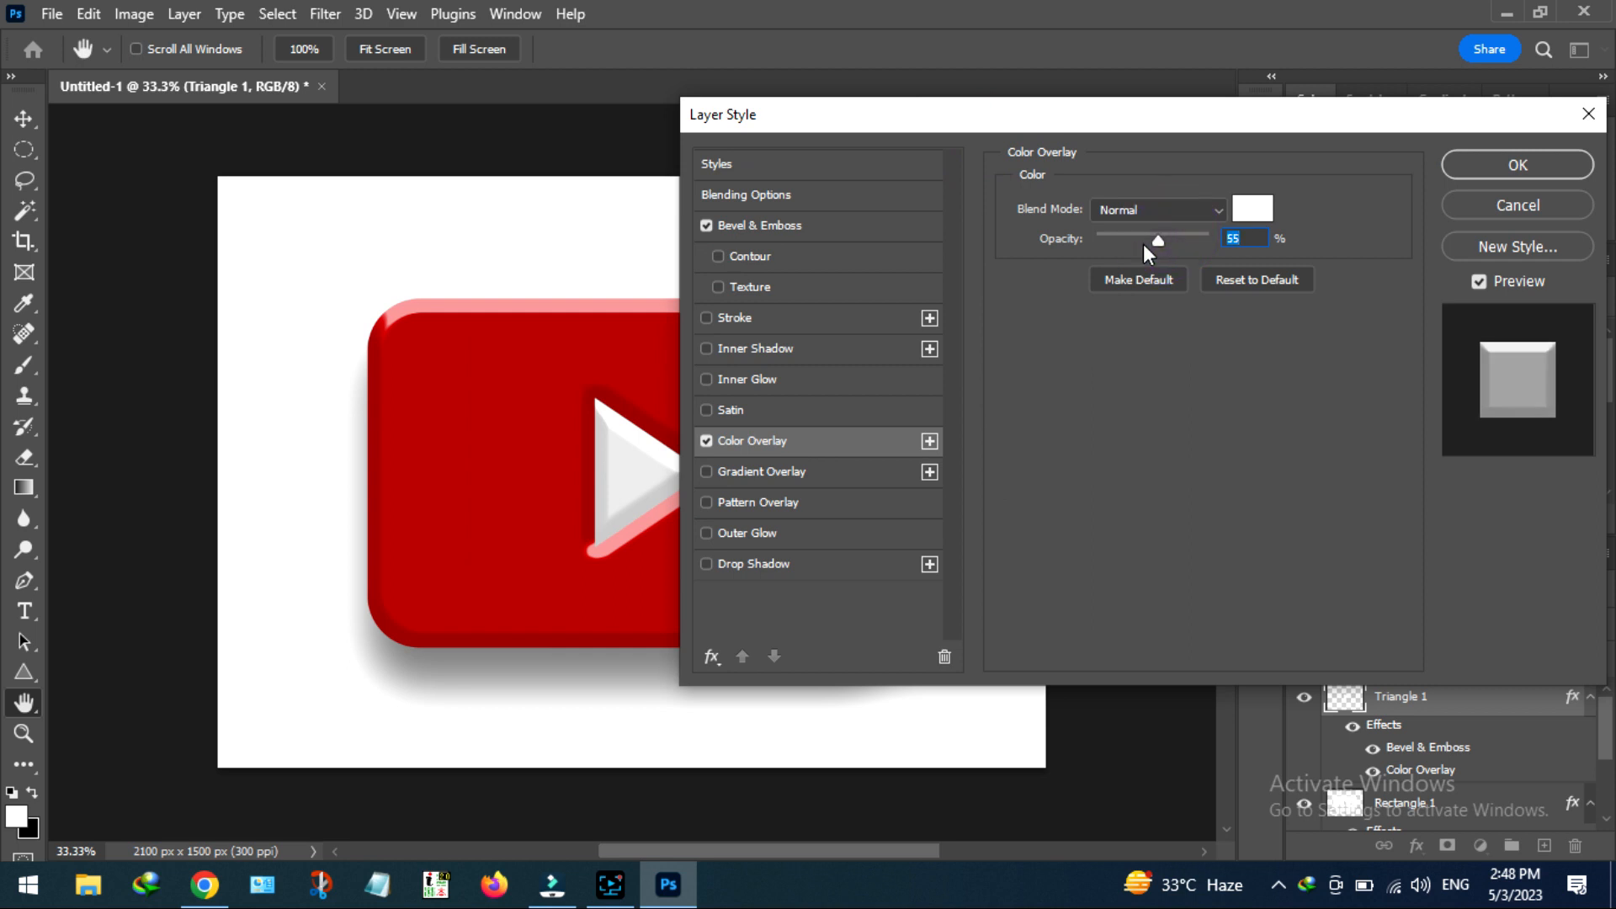
{"action": "left_click_drag", "start_coordinate": [1143, 244], "coordinate": [1157, 238]}
{"action": "left_click", "coordinate": [815, 533]}
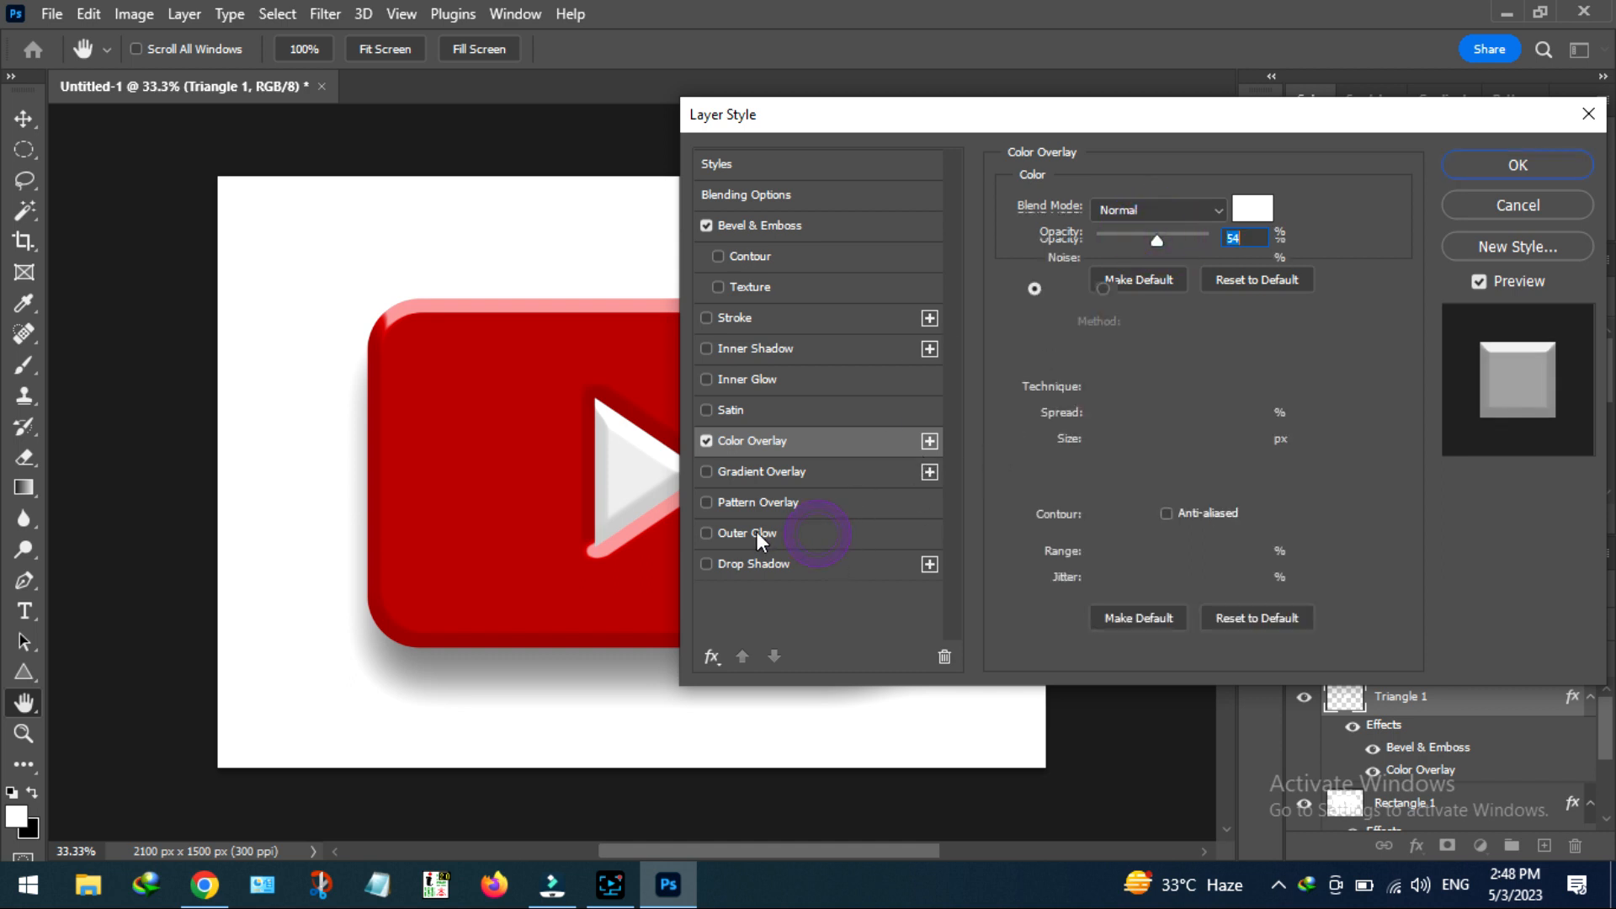
{"action": "left_click", "coordinate": [707, 533]}
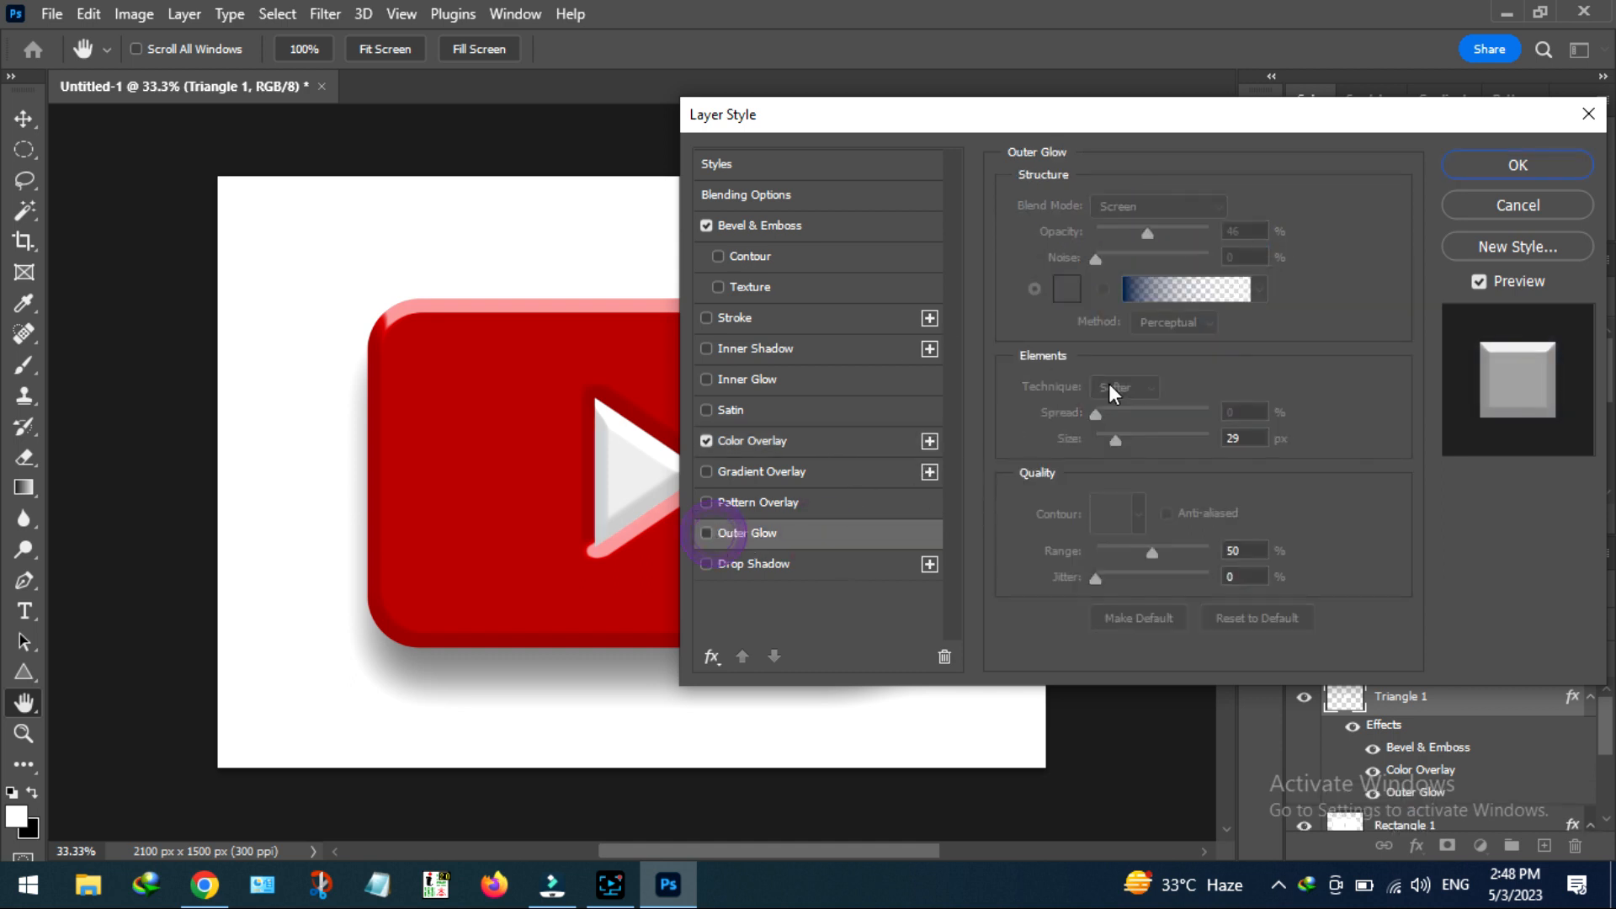
{"action": "left_click", "coordinate": [1515, 167]}
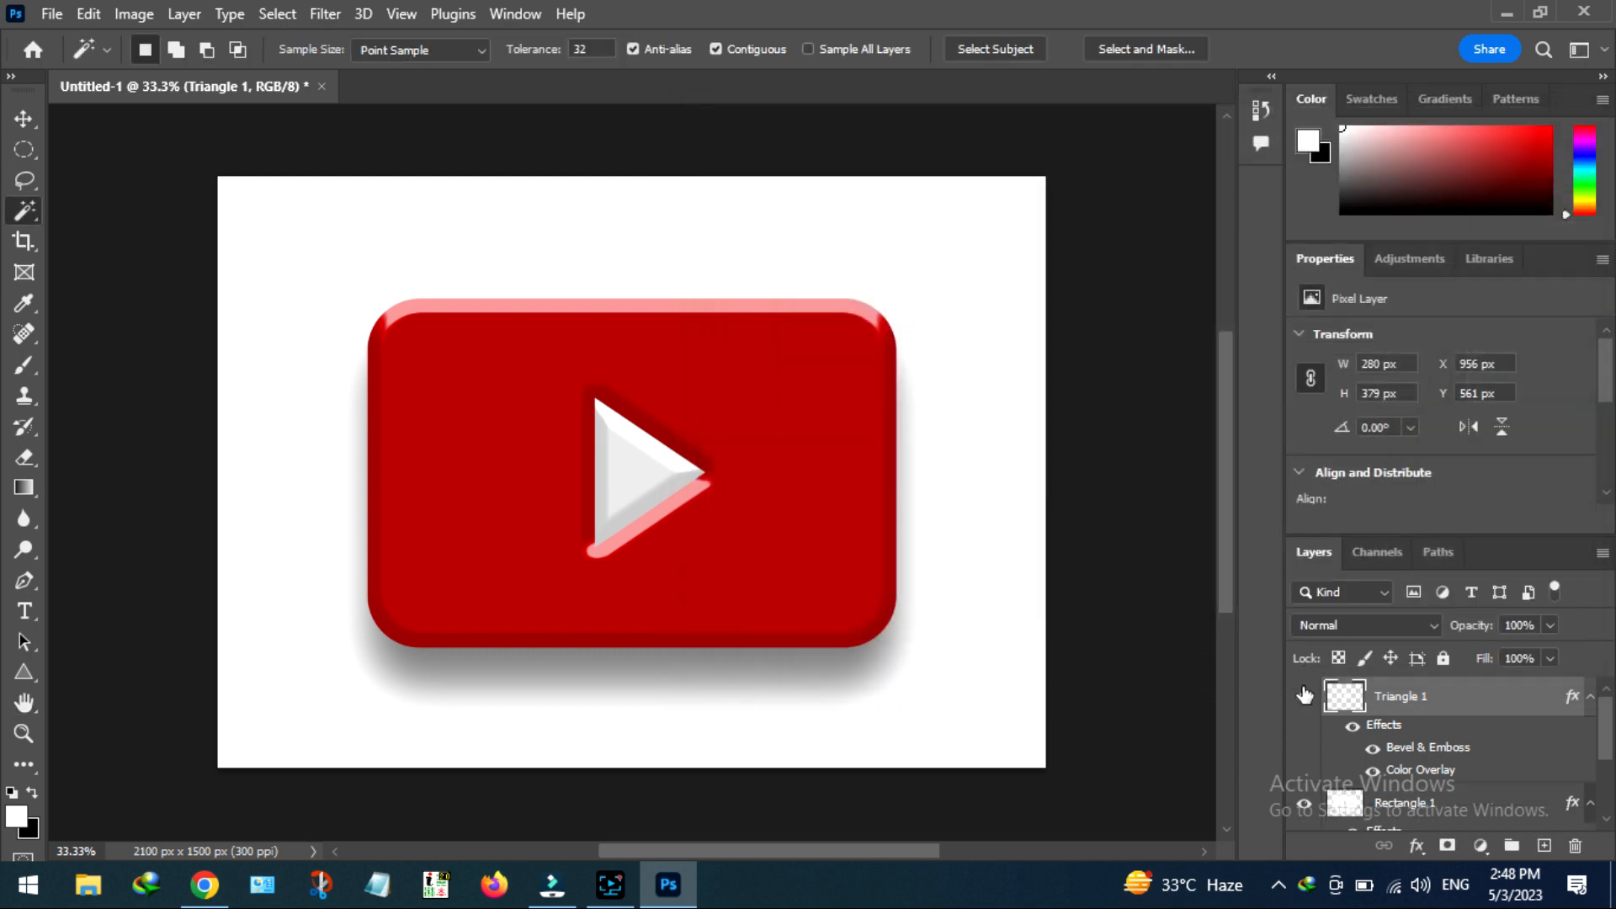
Step: Toggle the triangle's visibility off and on for comparison, and hide the white background Layer 0
{"action": "left_click", "coordinate": [1305, 695]}
{"action": "left_click", "coordinate": [1305, 699]}
{"action": "scroll", "coordinate": [1591, 757], "scroll_direction": "down", "scroll_amount": 2}
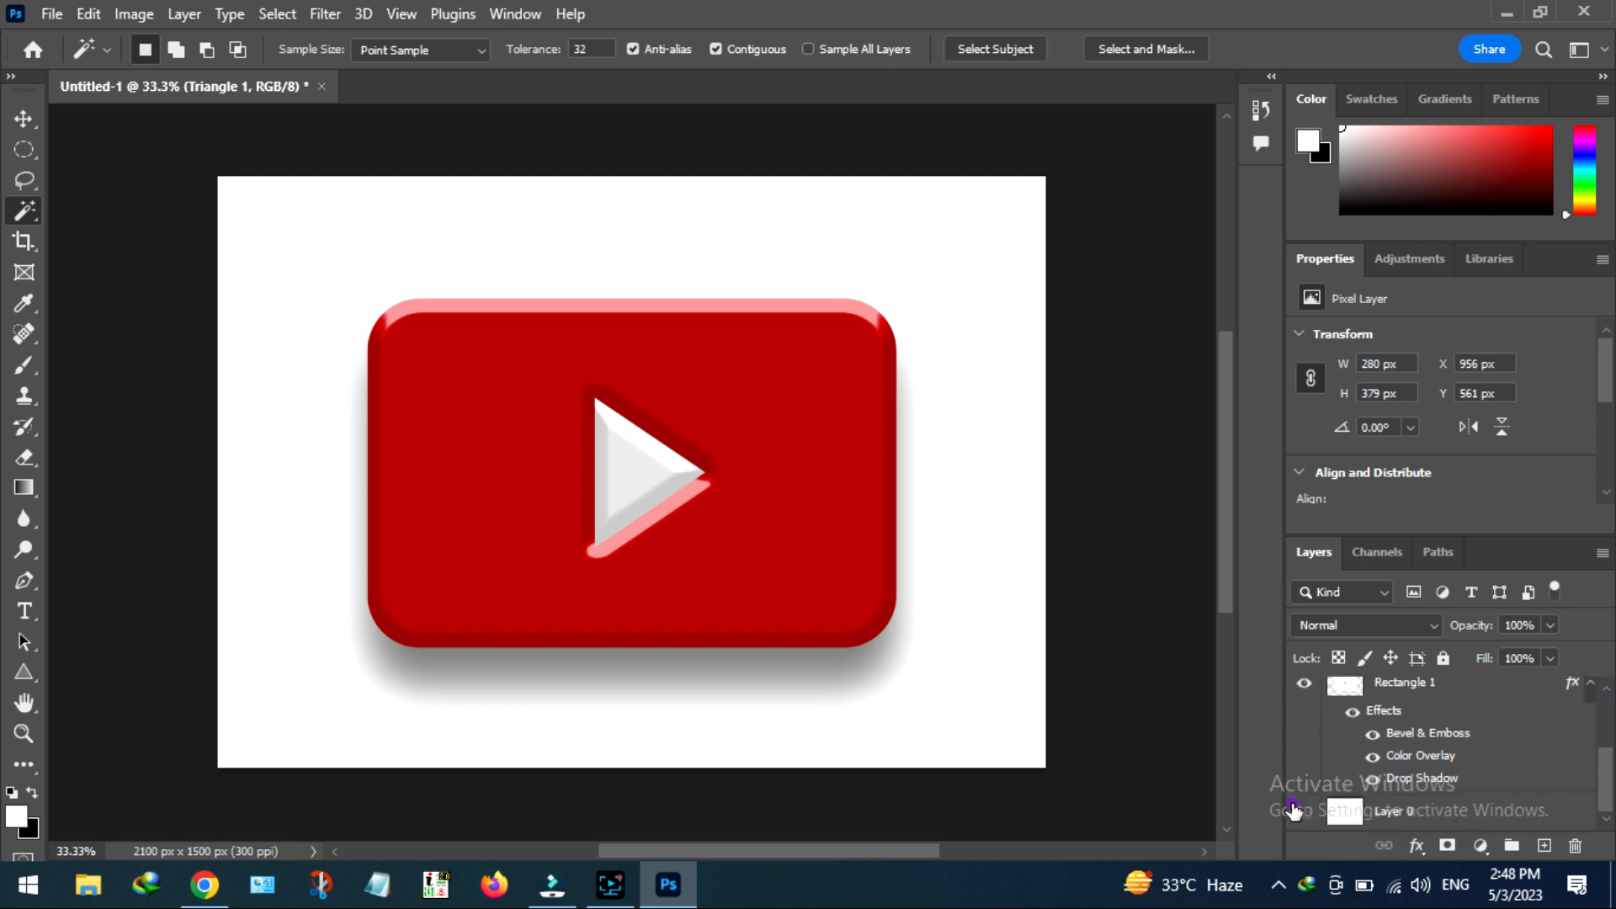
{"action": "left_click", "coordinate": [1298, 811]}
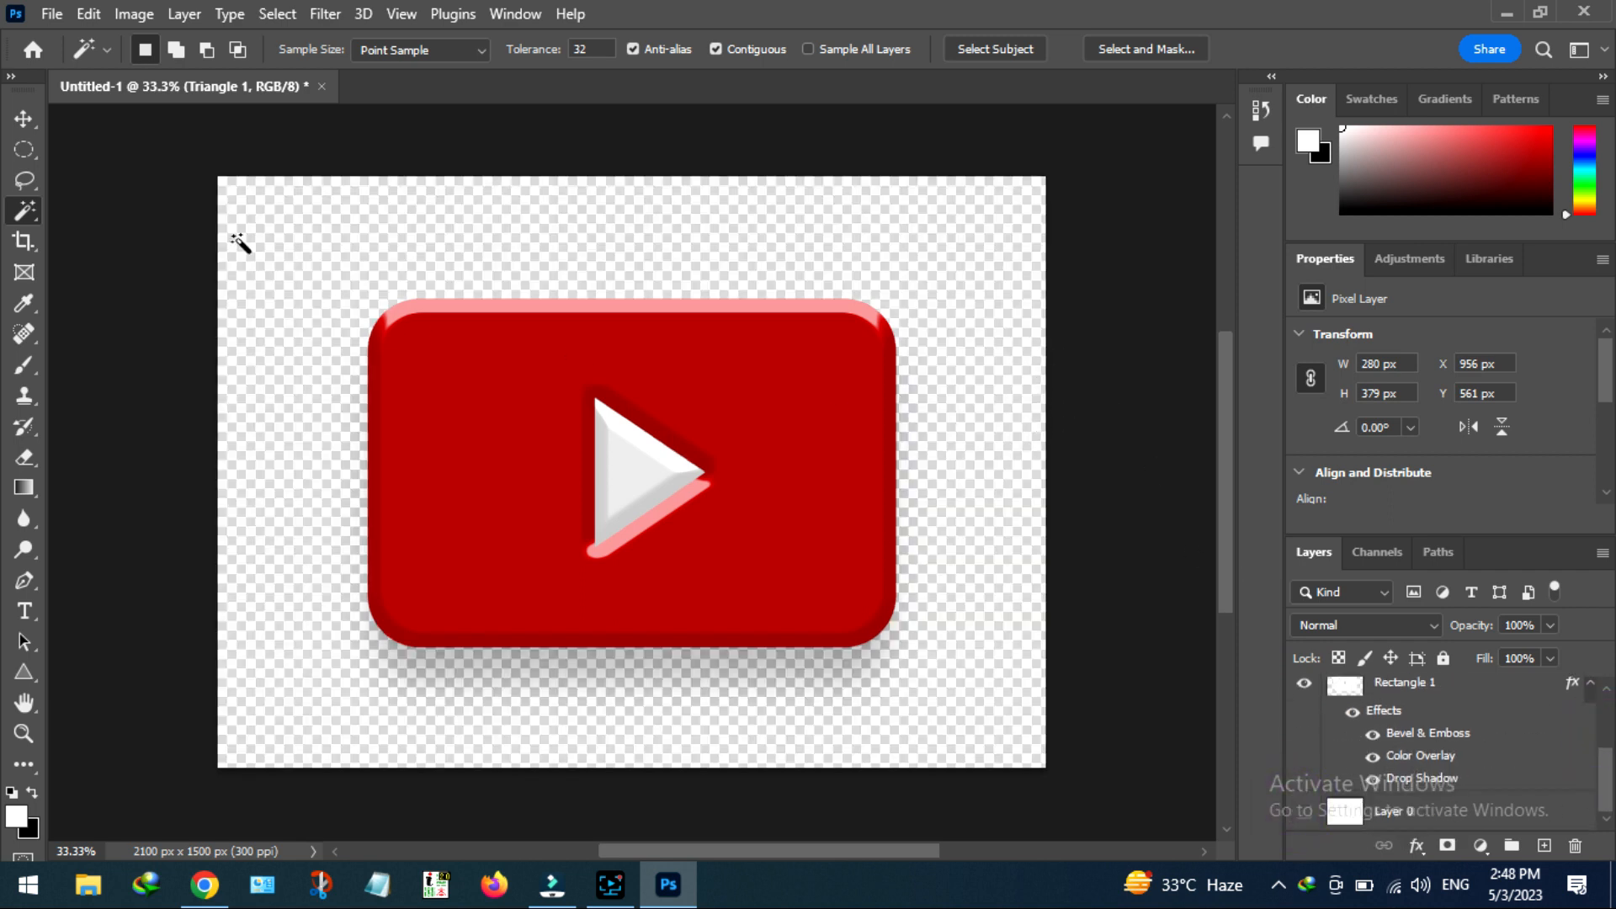
Step: Select the triangle and red rectangle together and move them straight up, placing the rectangle at about Y 98 px
{"action": "left_click", "coordinate": [24, 117]}
{"action": "left_click_drag", "start_coordinate": [326, 276], "coordinate": [947, 651]}
{"action": "right_click", "coordinate": [1449, 729]}
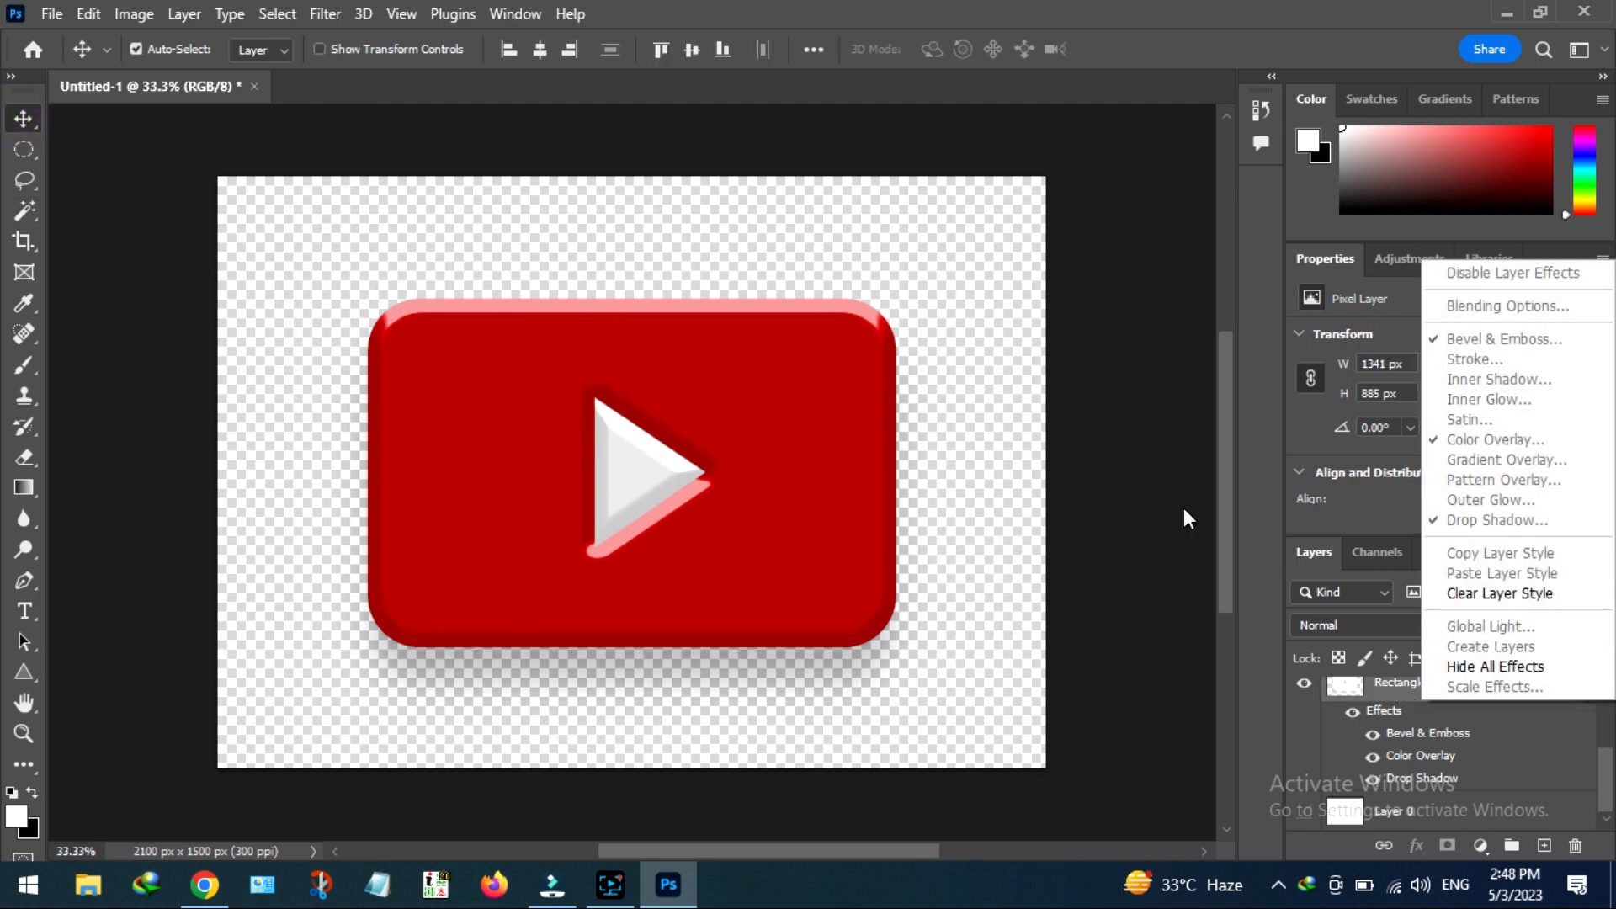
{"action": "left_click", "coordinate": [774, 397]}
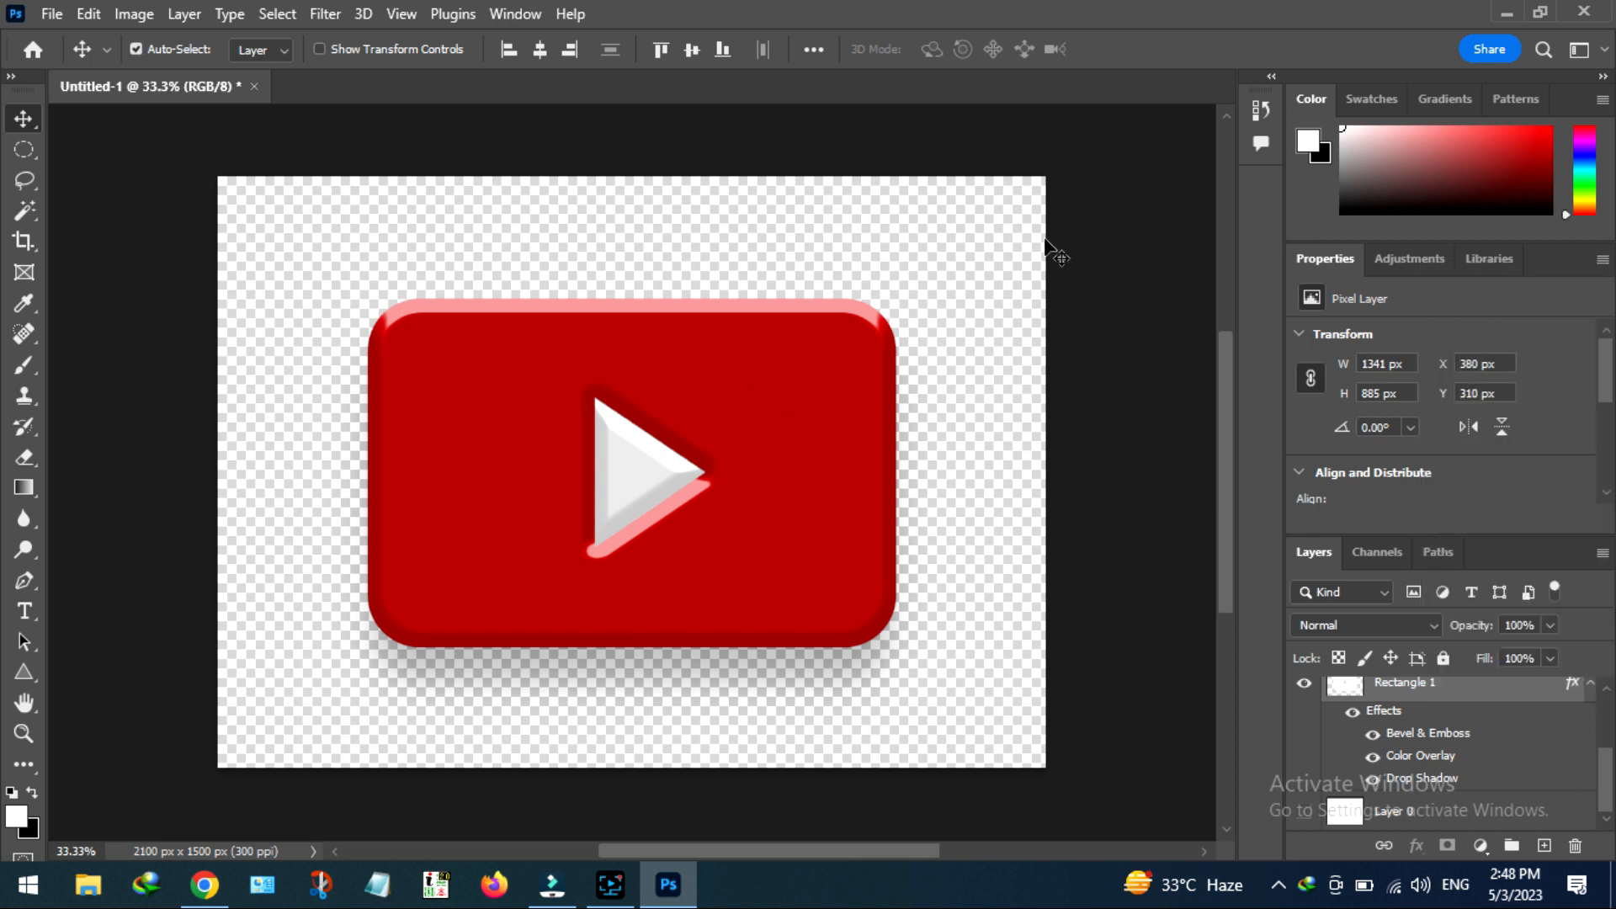
{"action": "left_click_drag", "start_coordinate": [1043, 239], "coordinate": [217, 722]}
{"action": "left_click", "coordinate": [286, 272]}
{"action": "left_click_drag", "start_coordinate": [295, 275], "coordinate": [1165, 724]}
{"action": "left_click_drag", "start_coordinate": [811, 505], "coordinate": [814, 448]}
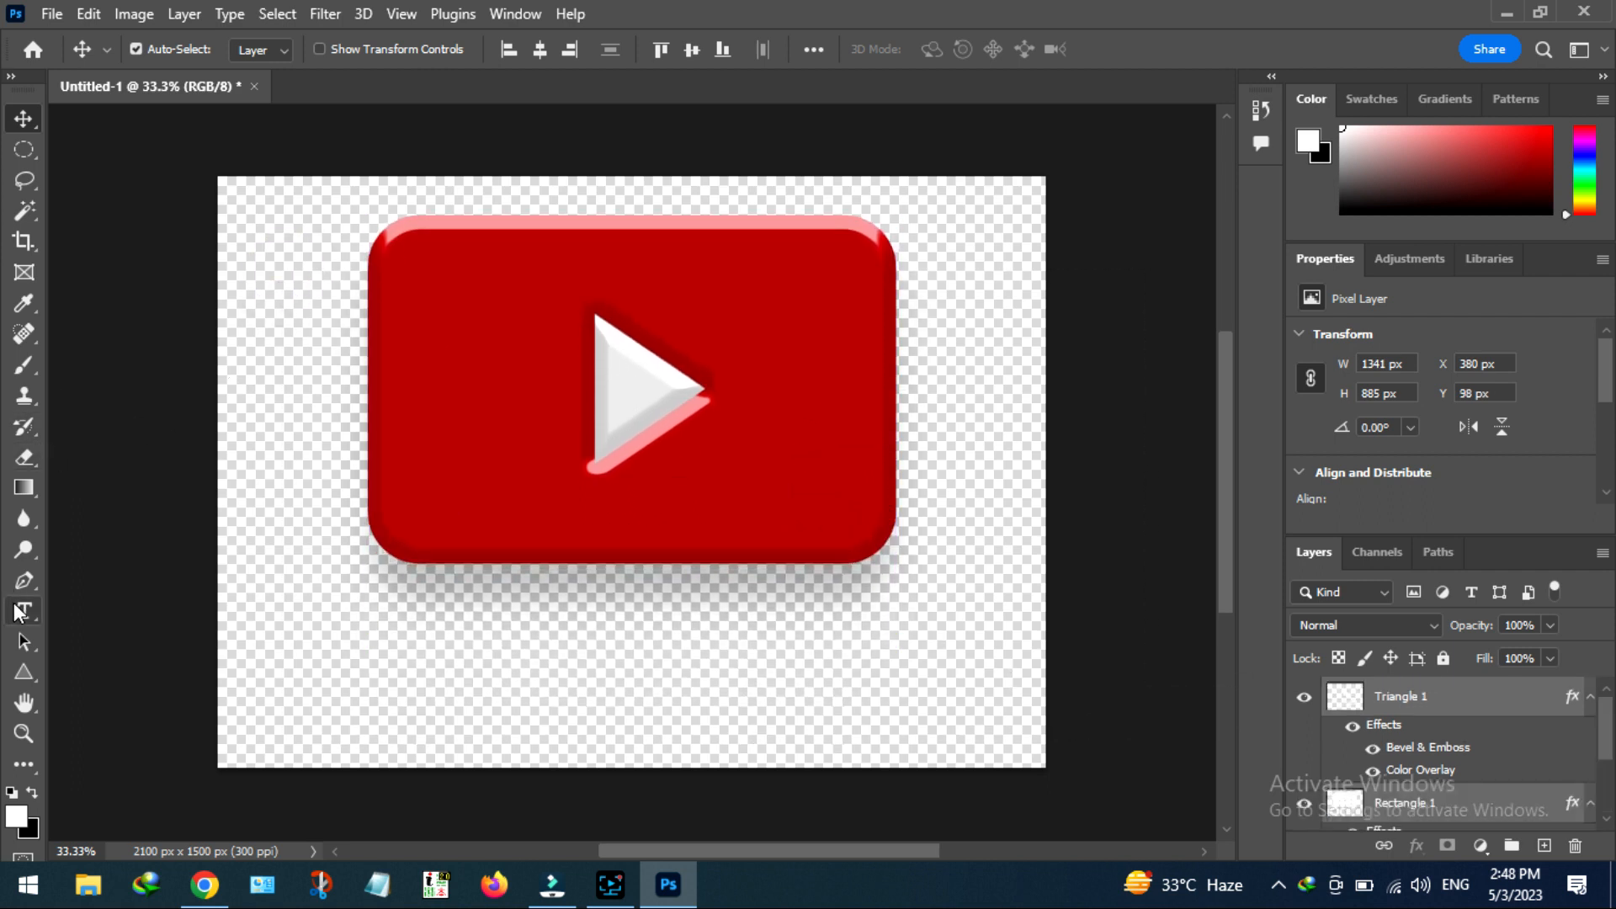
Step: Add the text "YouTube Icon" in black 12 pt Myriad Pro Regular in the empty area below the button
{"action": "left_click", "coordinate": [17, 604]}
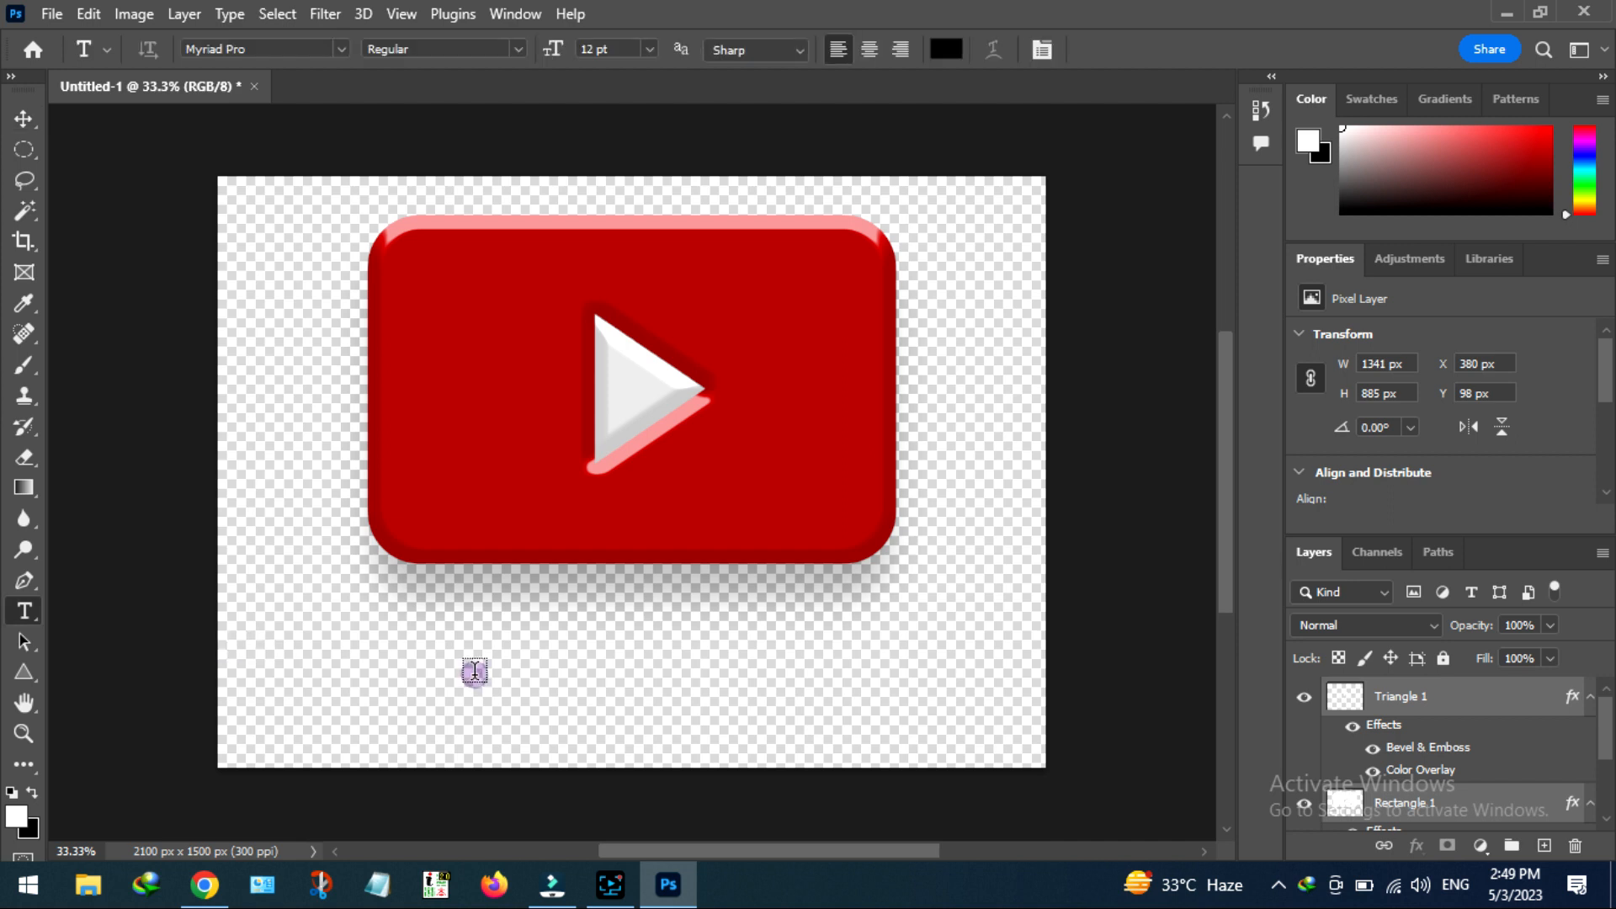
{"action": "left_click", "coordinate": [475, 670]}
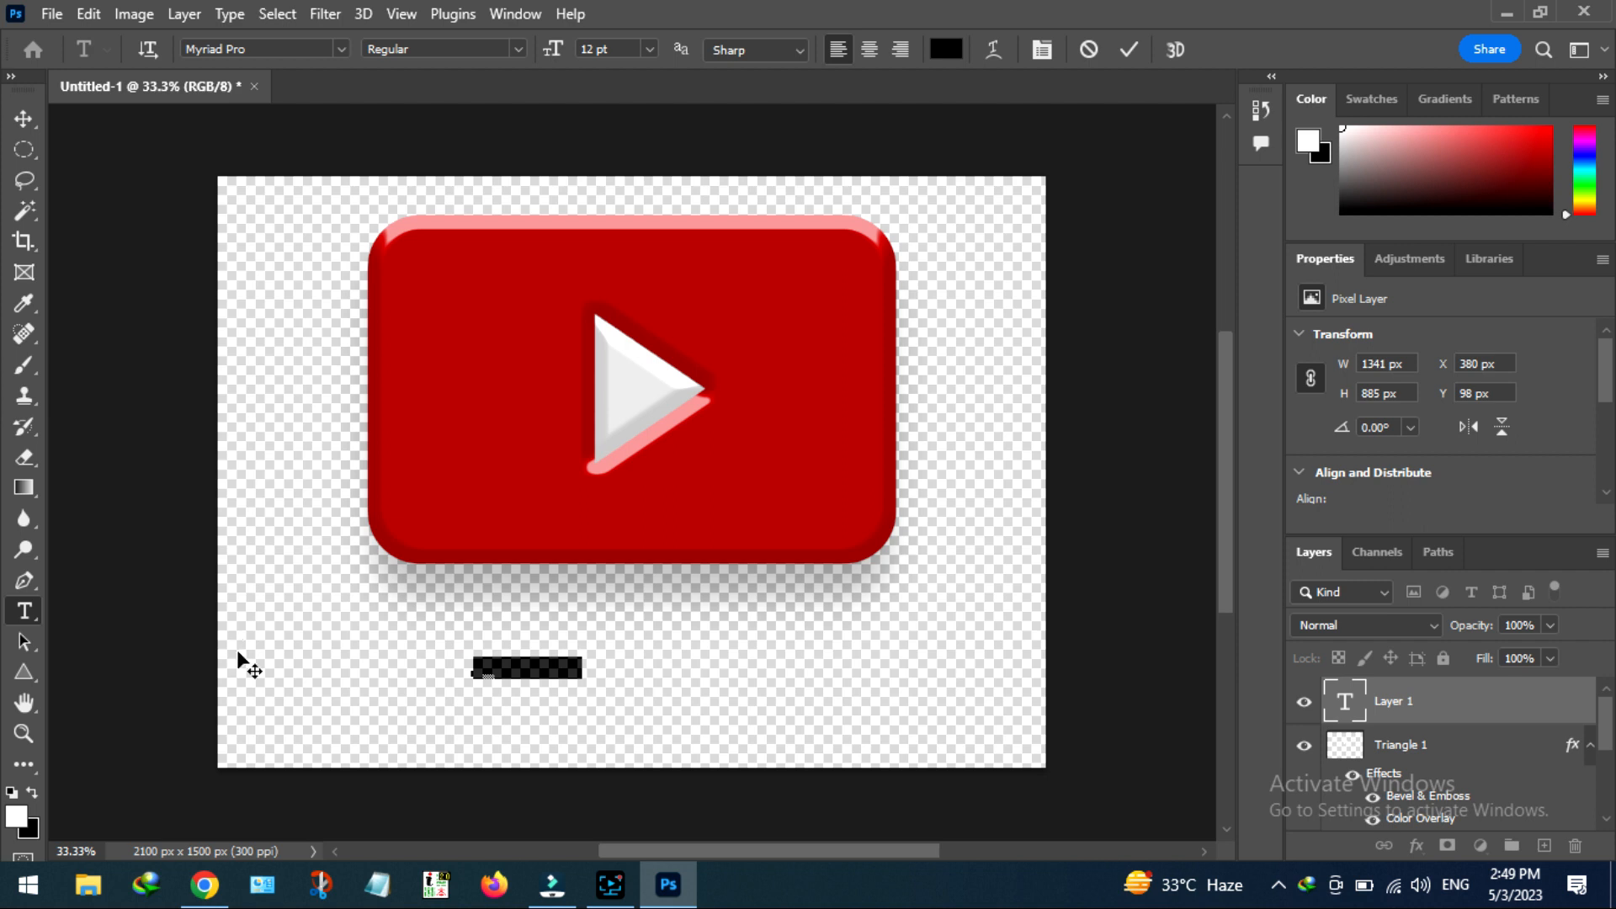
{"action": "type", "text": "You"}
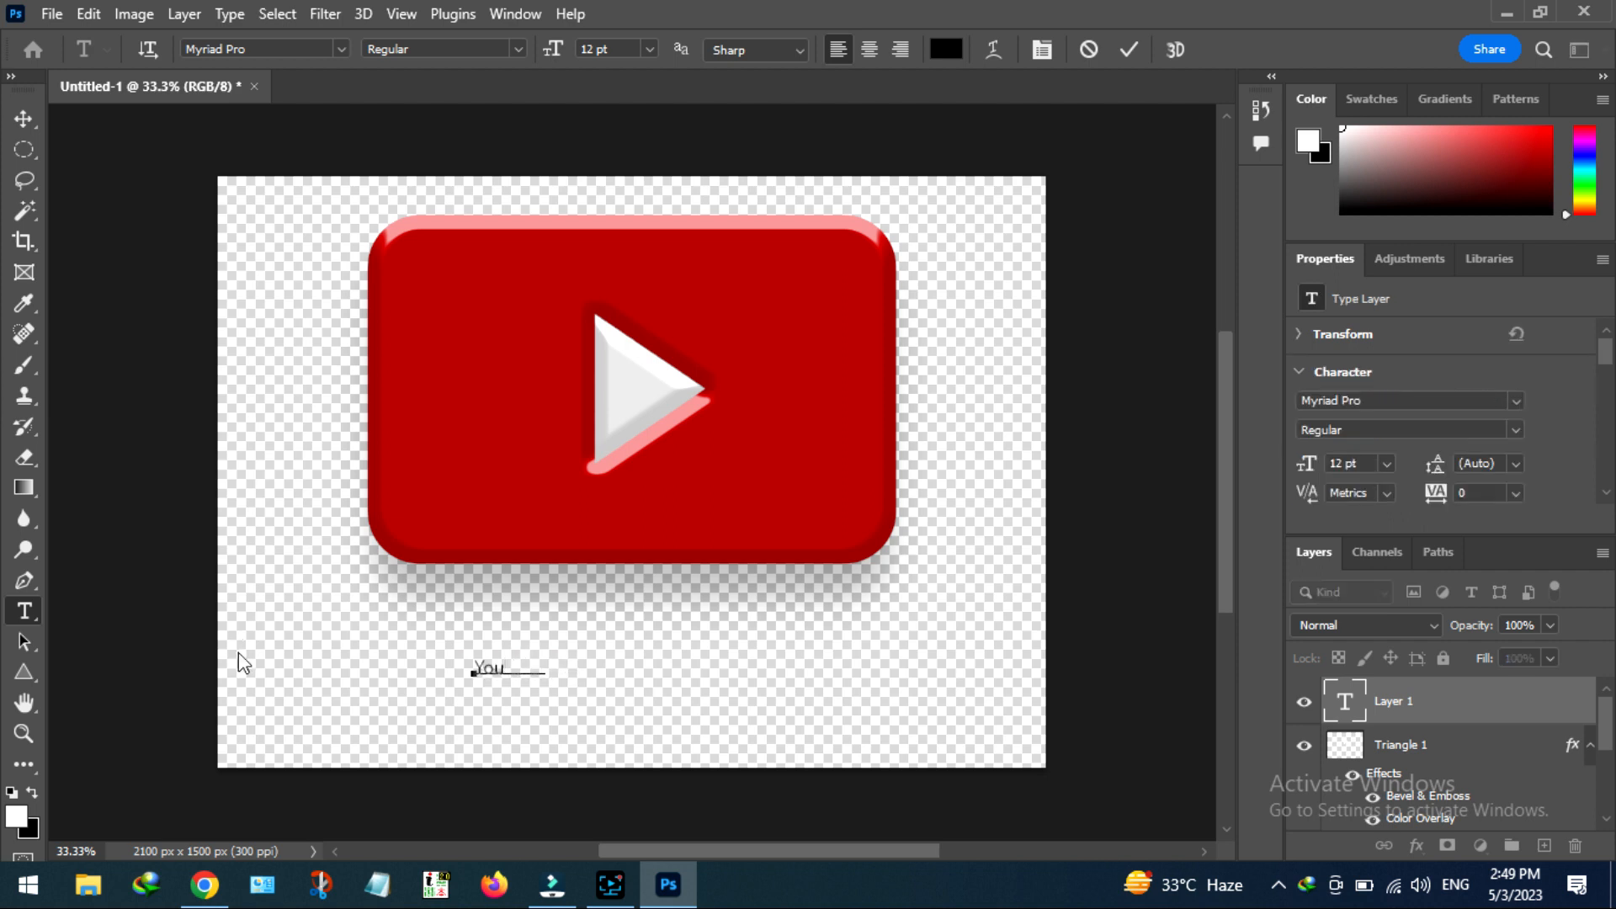
{"action": "type", "text": "Tube L"}
{"action": "type", "text": "con"}
{"action": "left_click", "coordinate": [23, 118]}
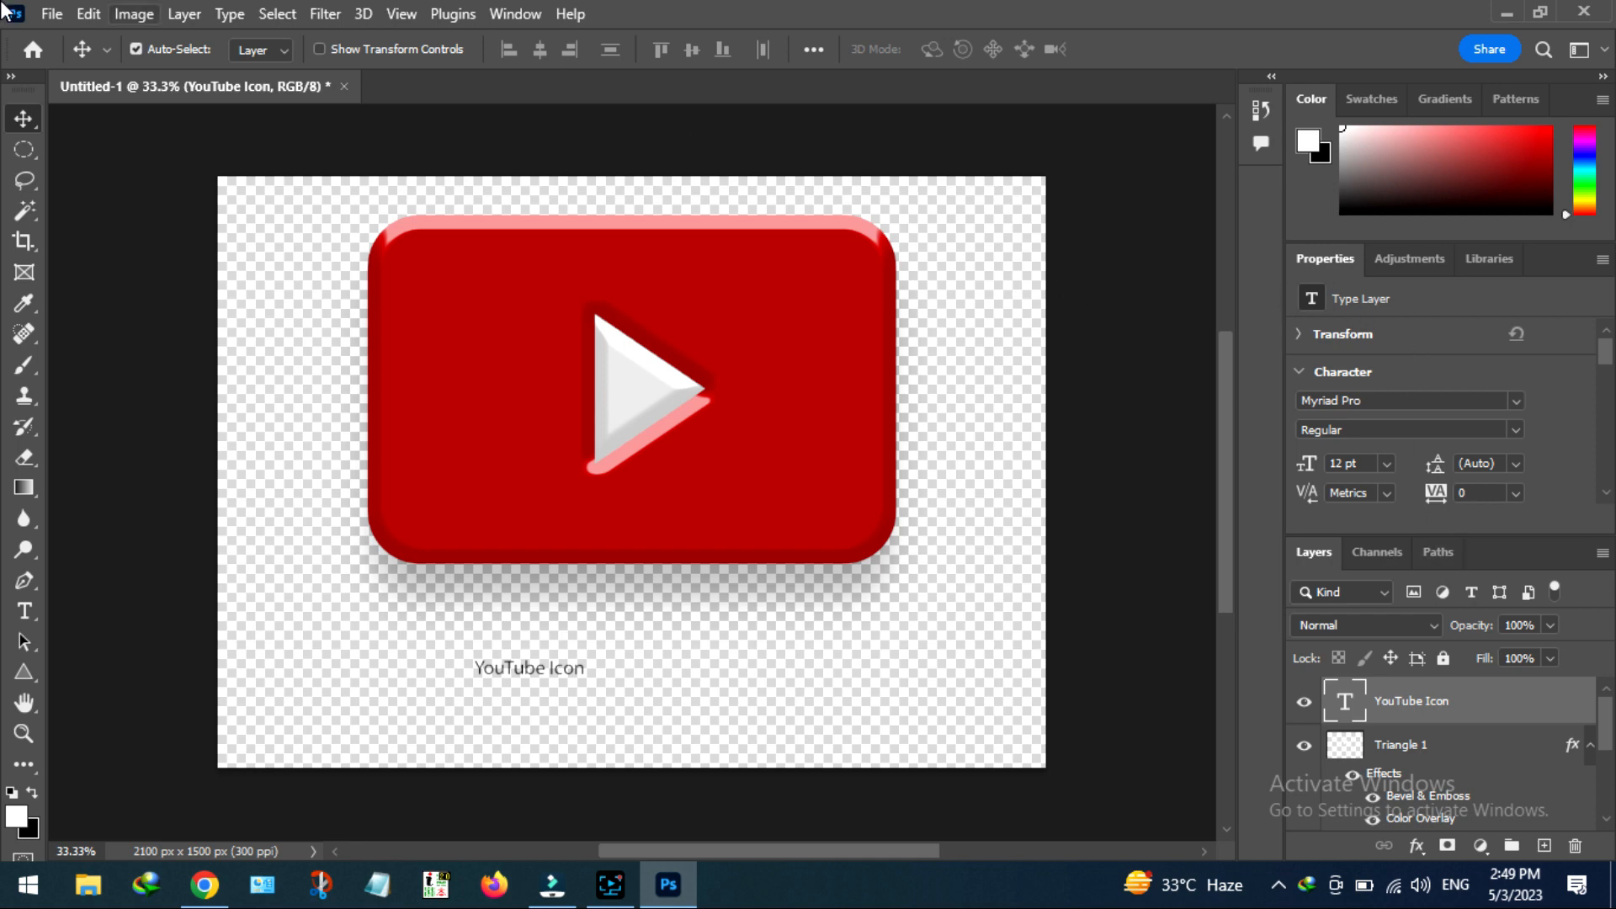
Step: Show the character settings and apply All Caps to the "YouTube Icon" text
{"action": "left_click", "coordinate": [529, 15]}
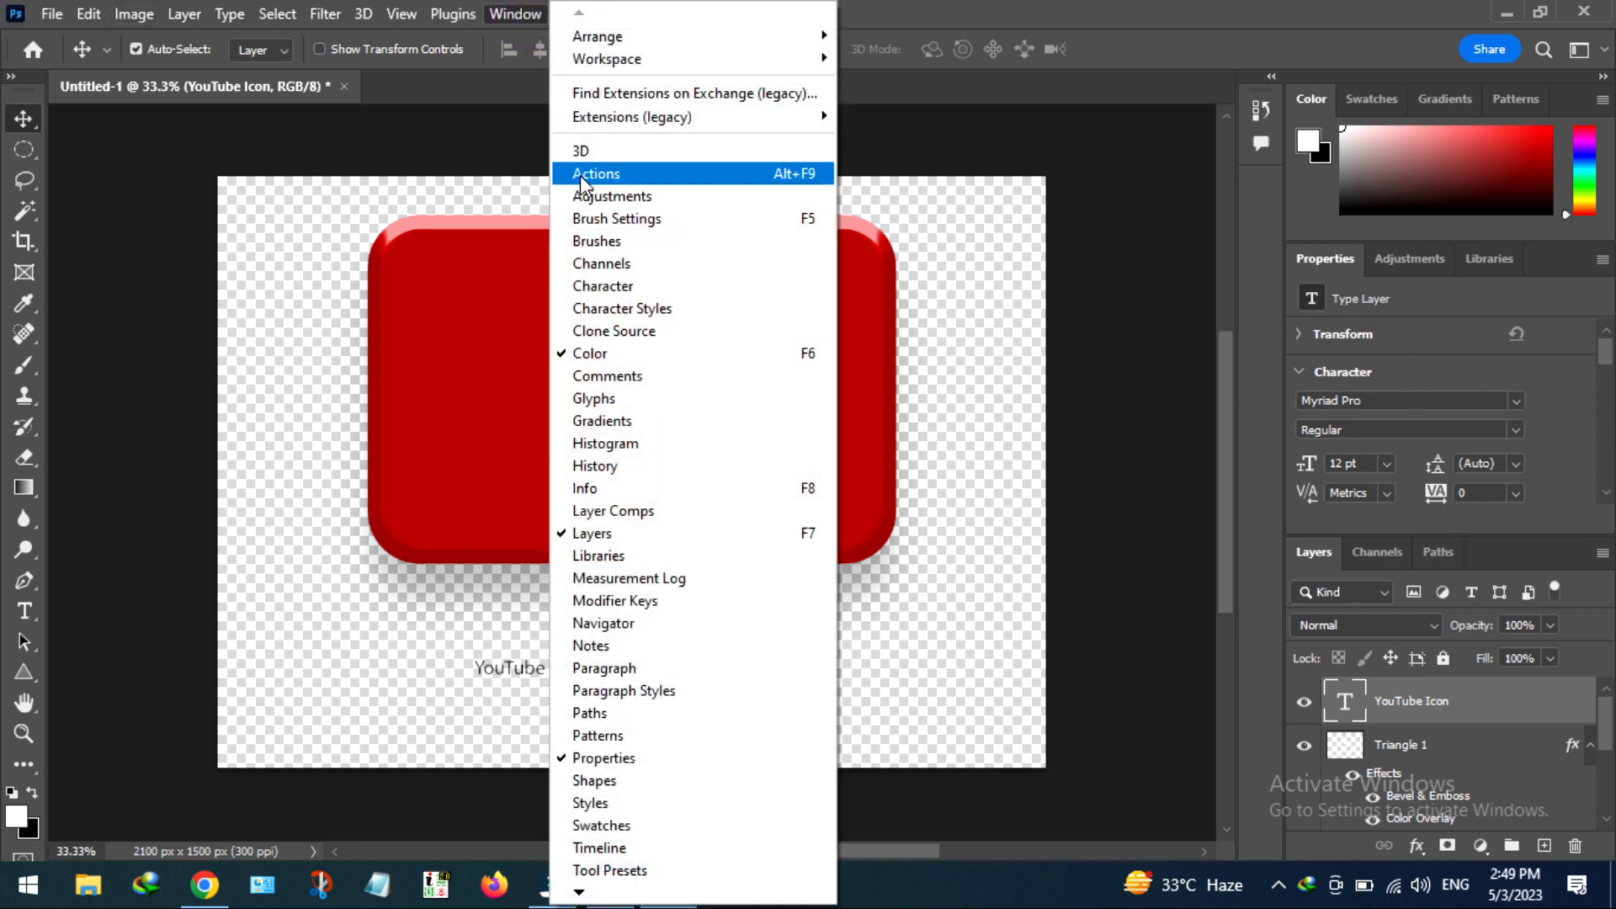
{"action": "left_click", "coordinate": [603, 285]}
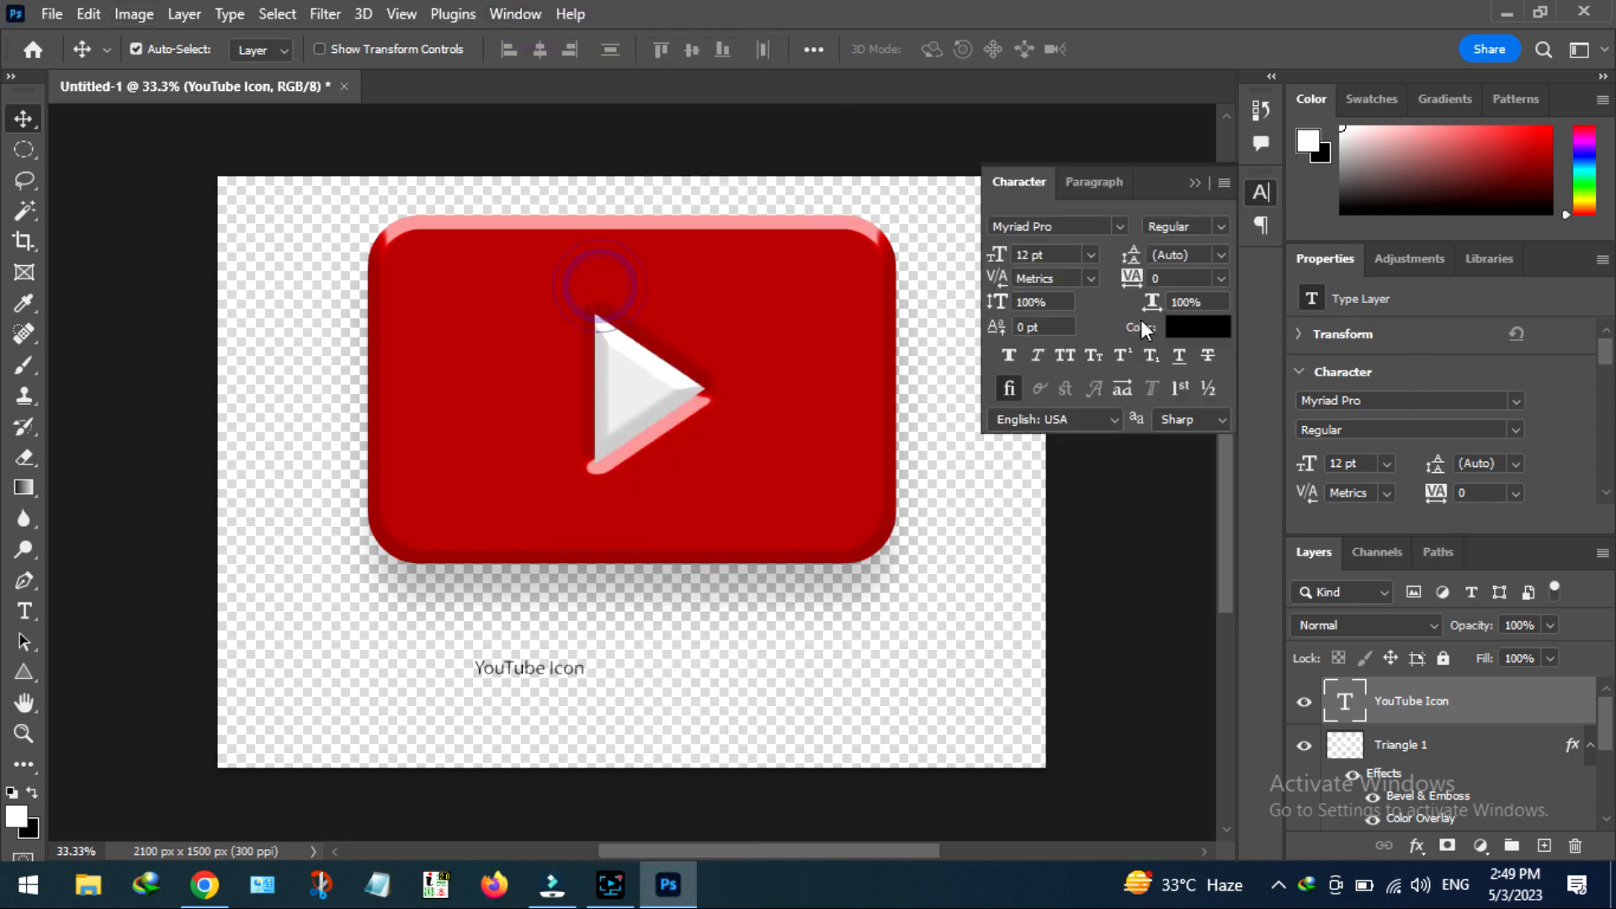
{"action": "left_click", "coordinate": [1064, 355]}
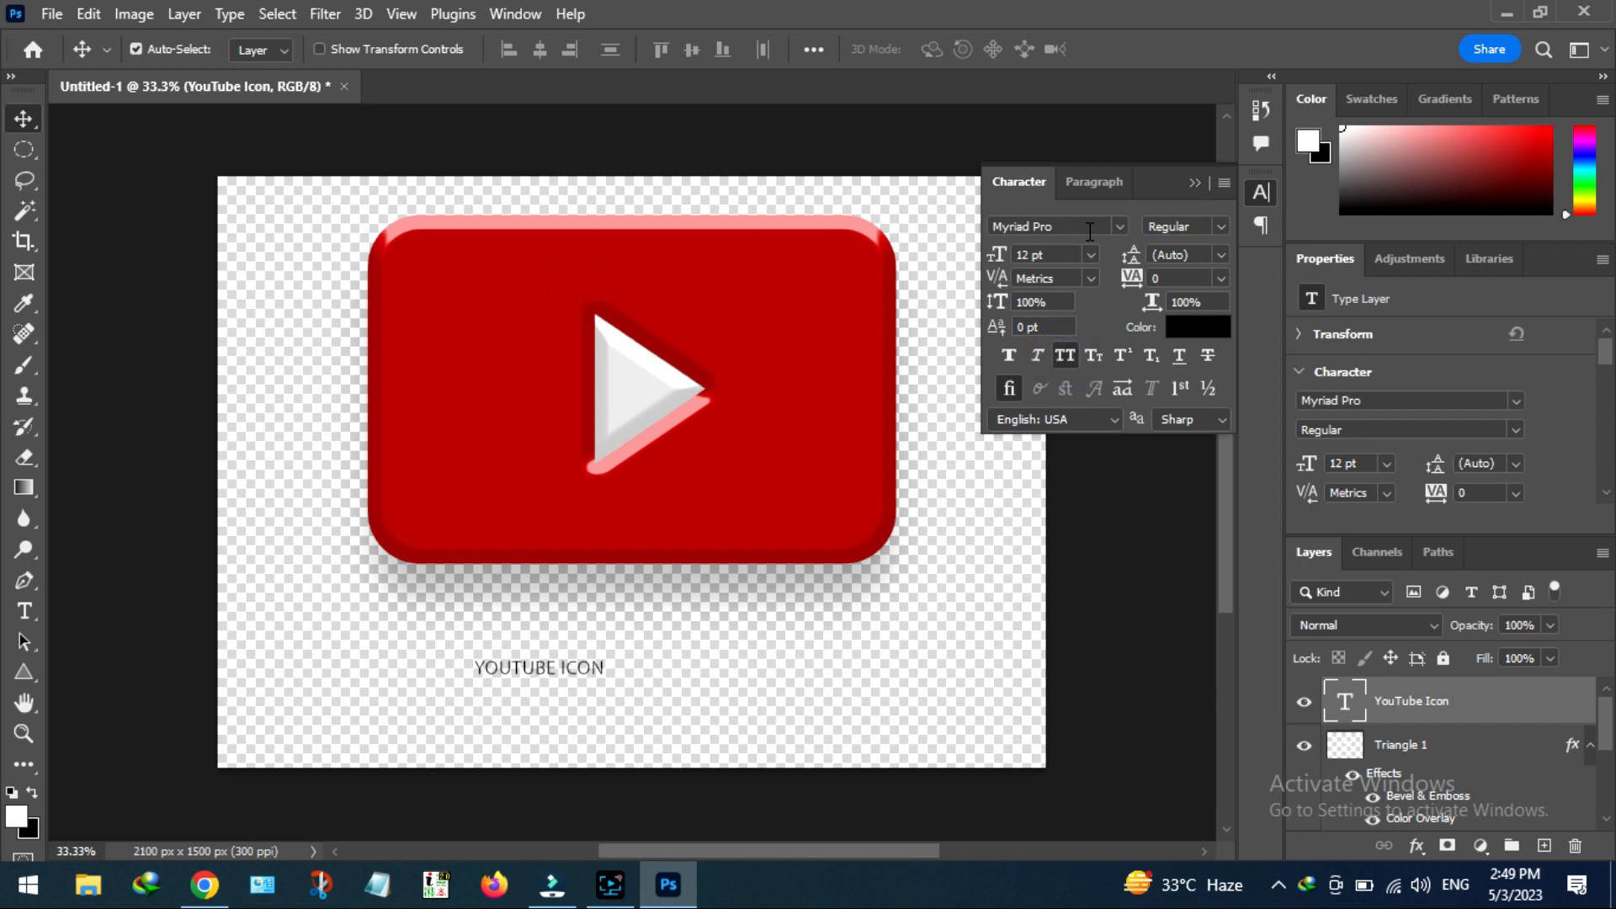
Step: Set the "YouTube Icon" caption to the Bold style at 30 pt
{"action": "left_click", "coordinate": [1222, 224]}
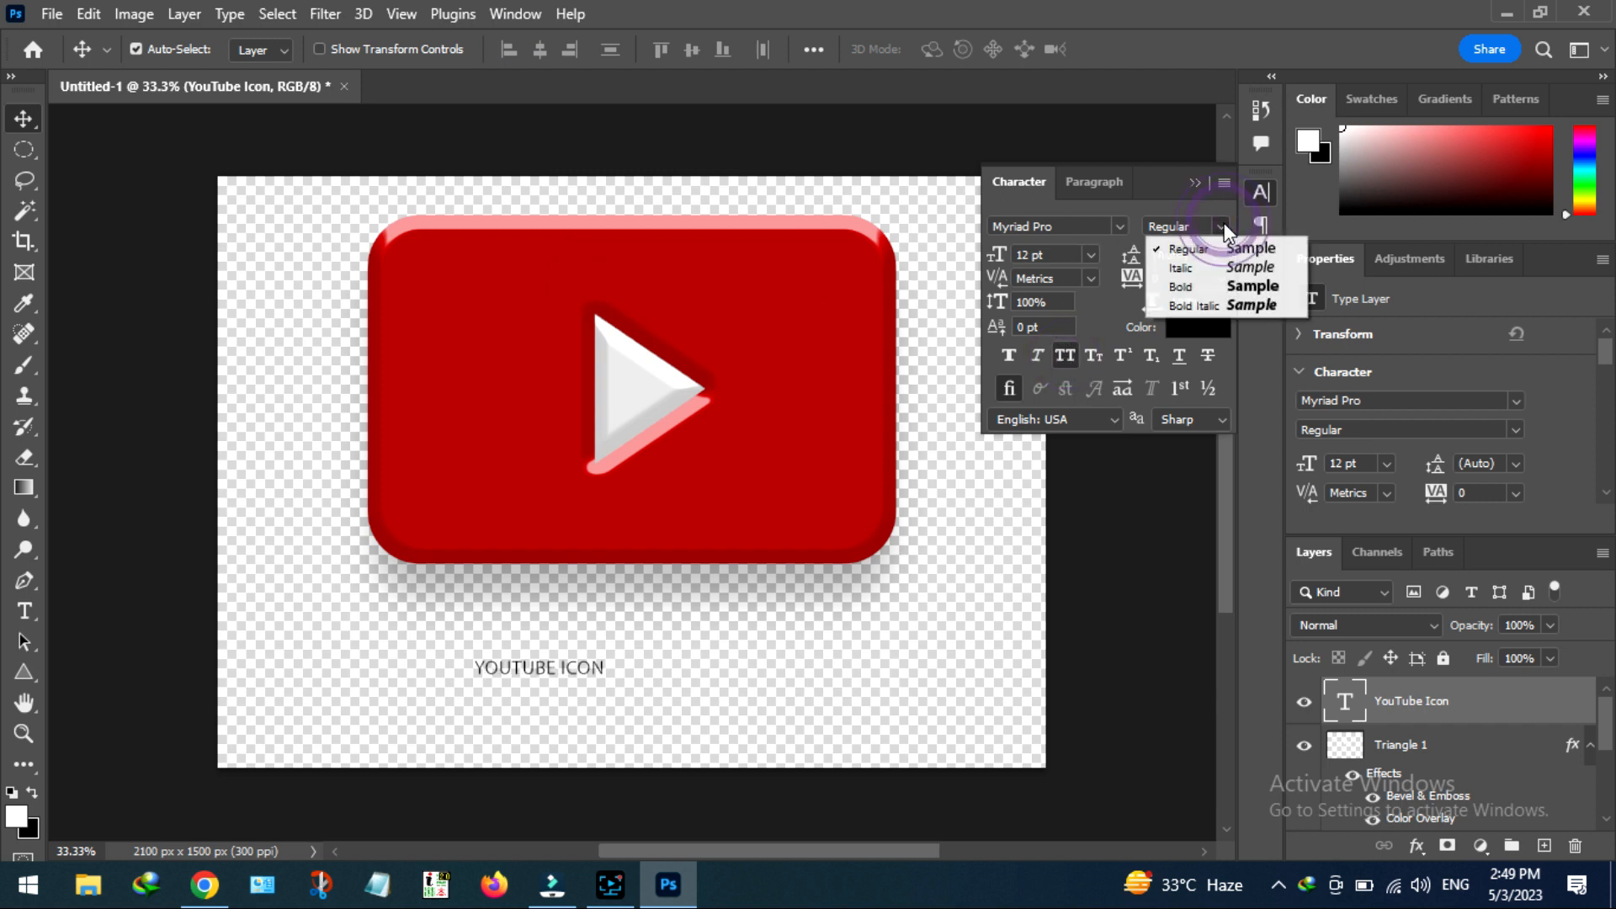
{"action": "left_click", "coordinate": [1200, 287]}
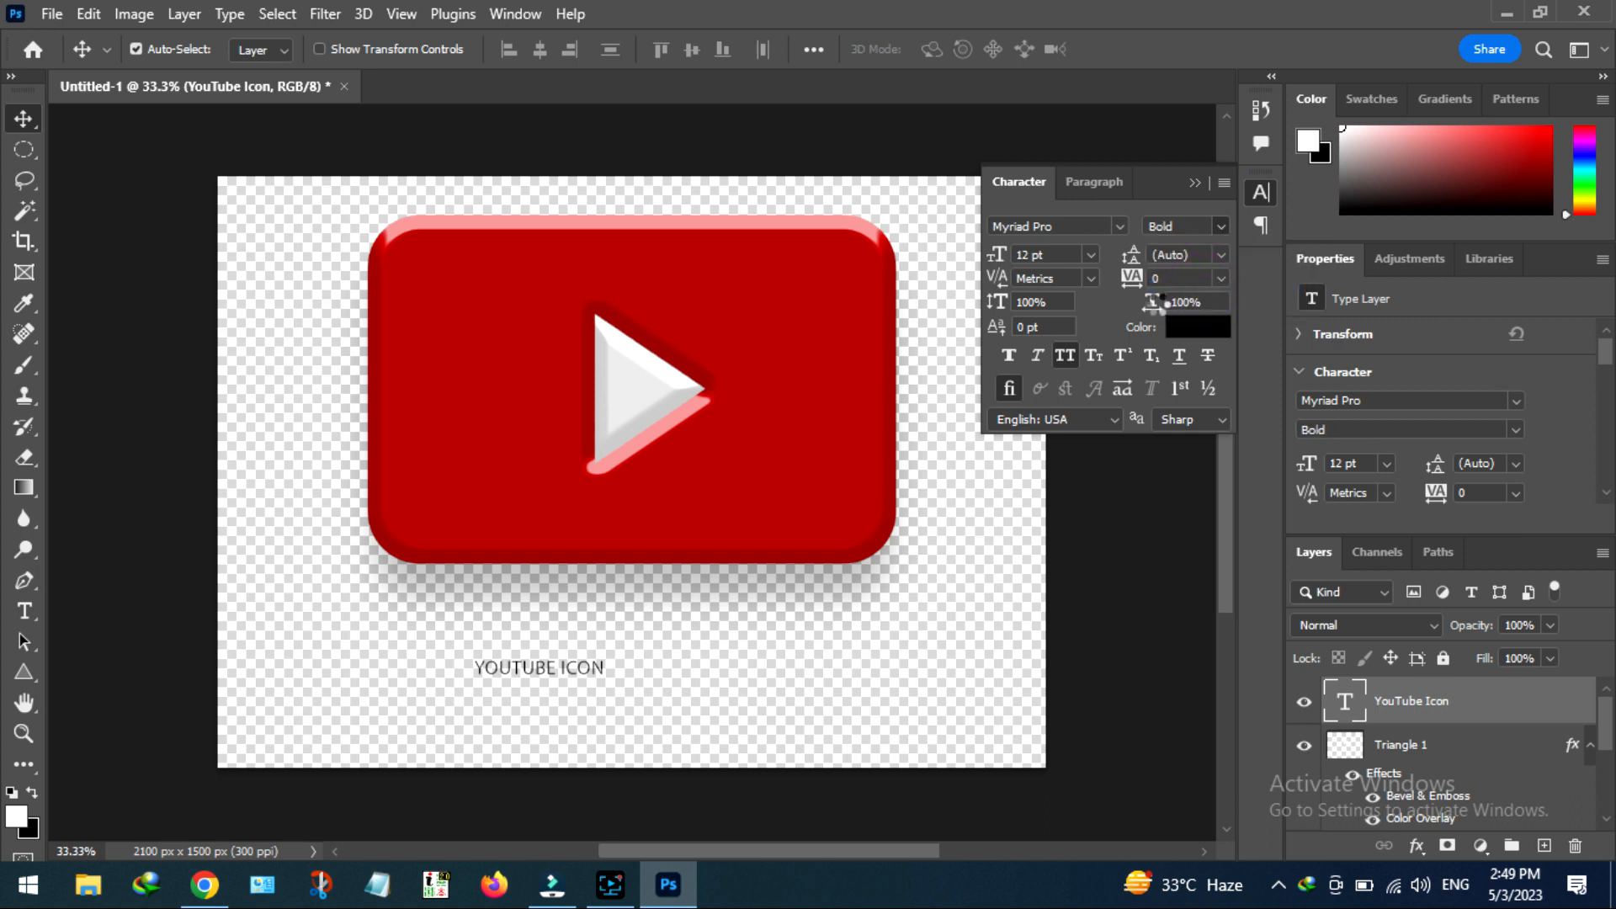
{"action": "left_click", "coordinate": [1091, 255]}
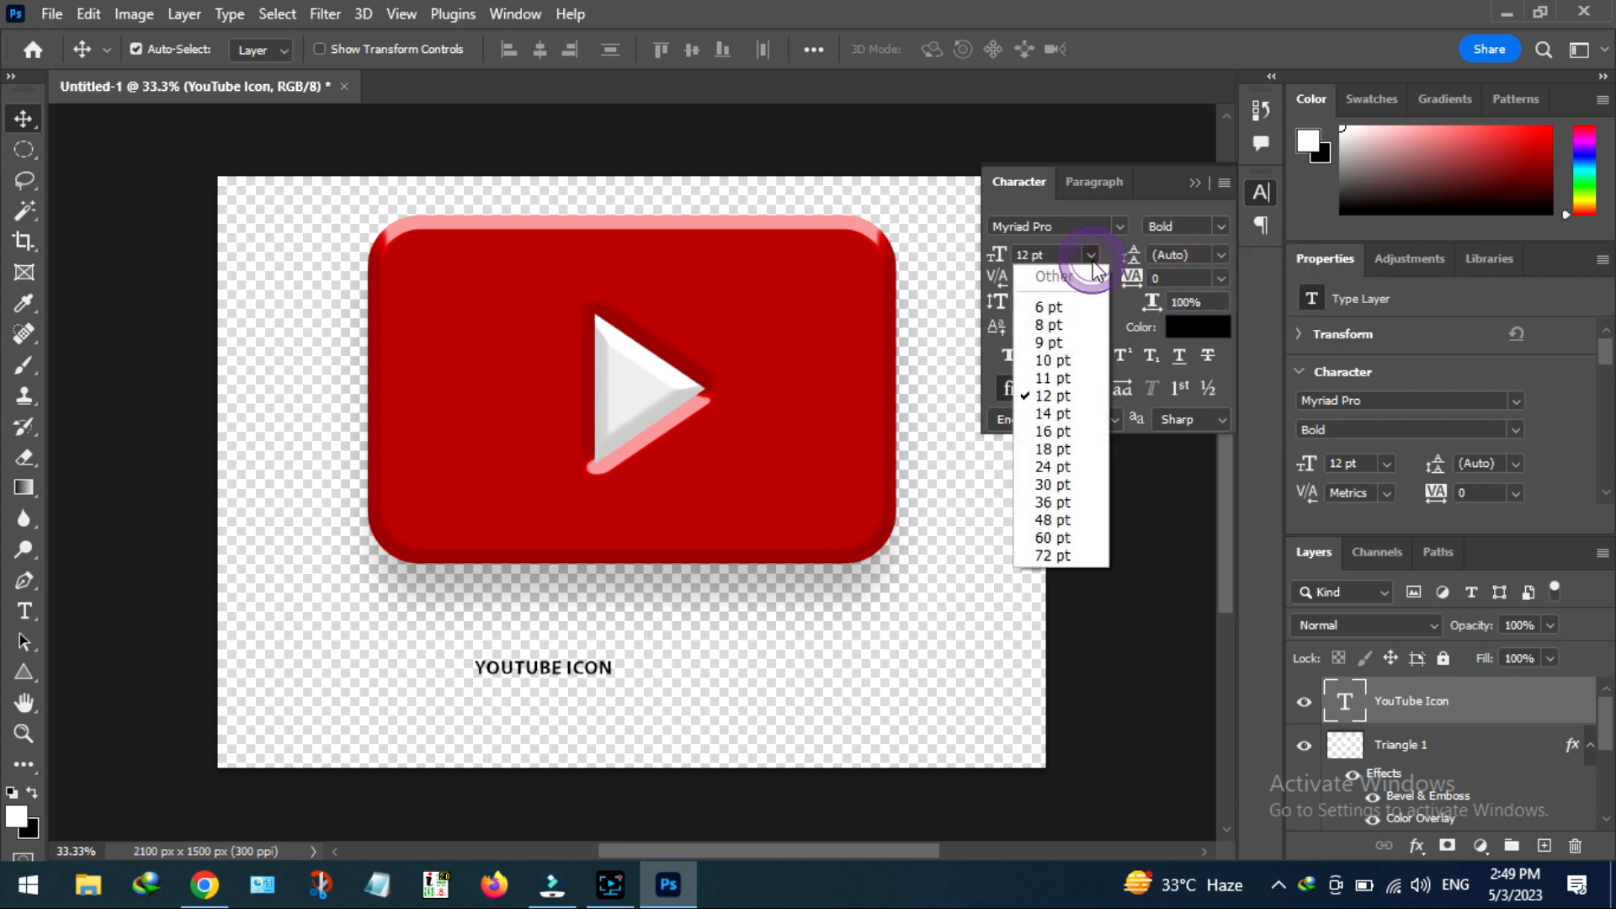
{"action": "left_click", "coordinate": [1057, 485]}
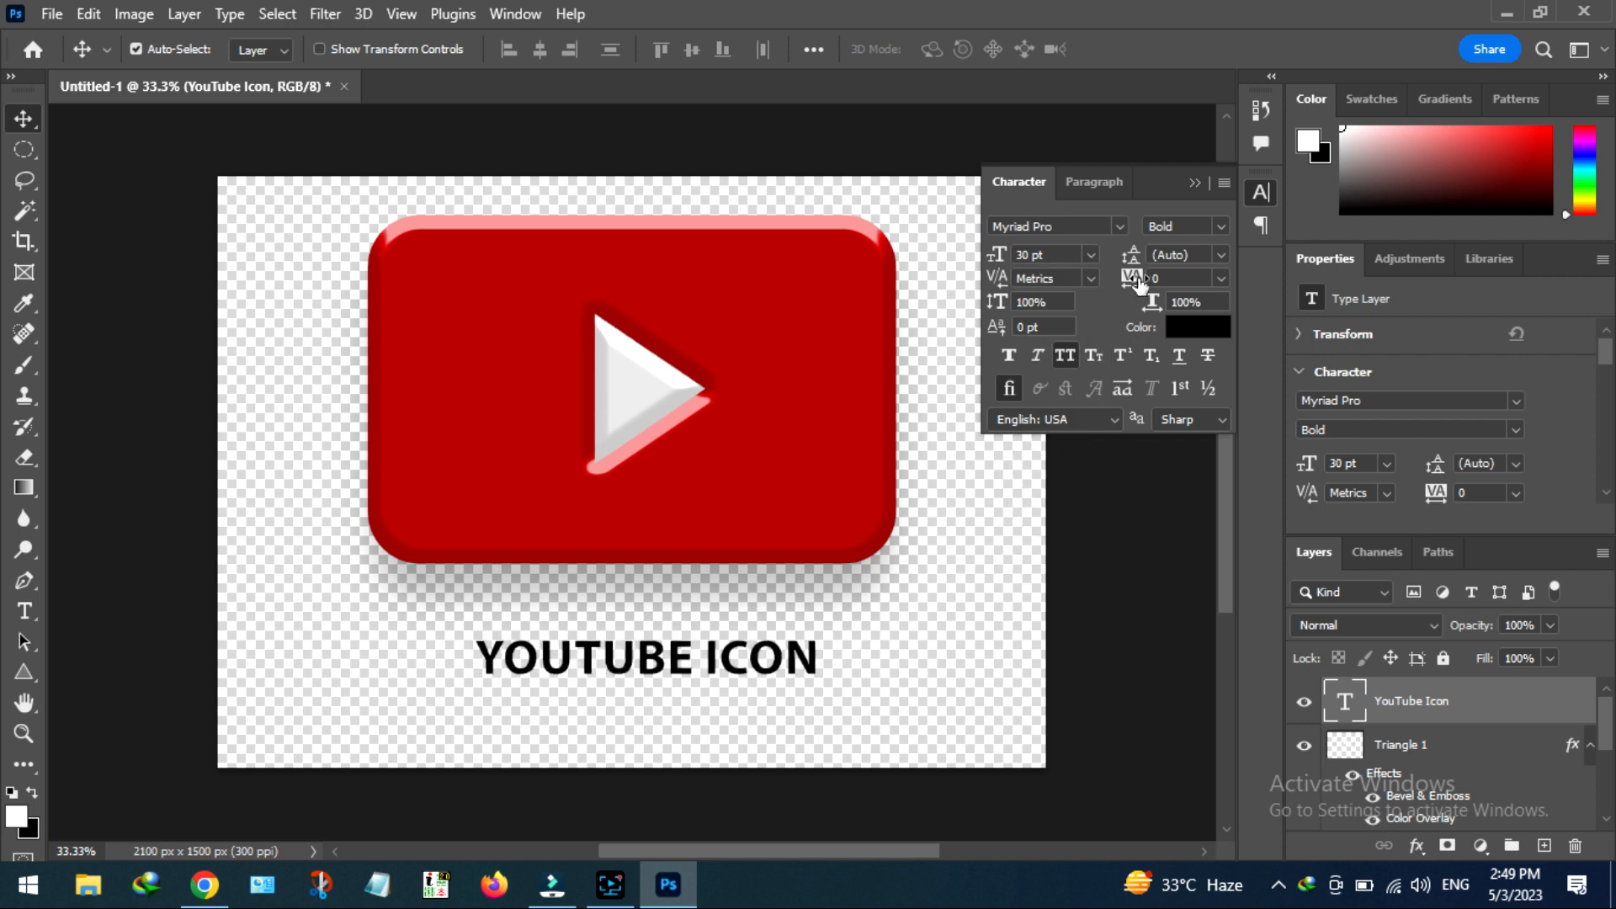
Step: Collapse the character settings and move the "YouTube Icon" caption up, centred directly beneath the red button
{"action": "left_click", "coordinate": [1194, 182]}
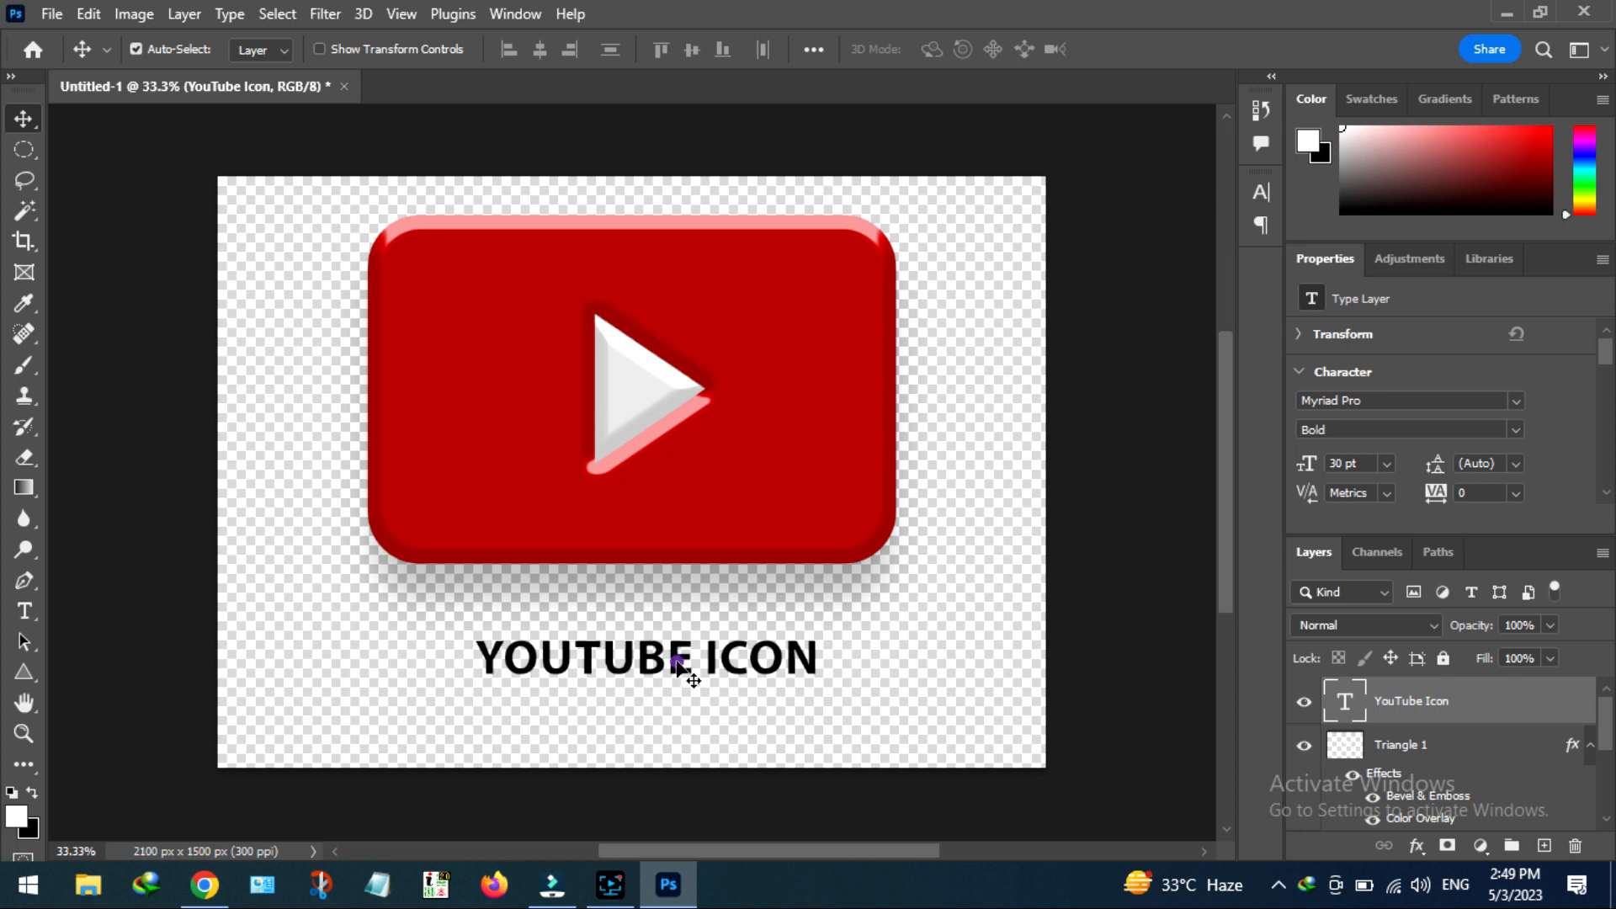
{"action": "left_click_drag", "start_coordinate": [680, 669], "coordinate": [676, 623]}
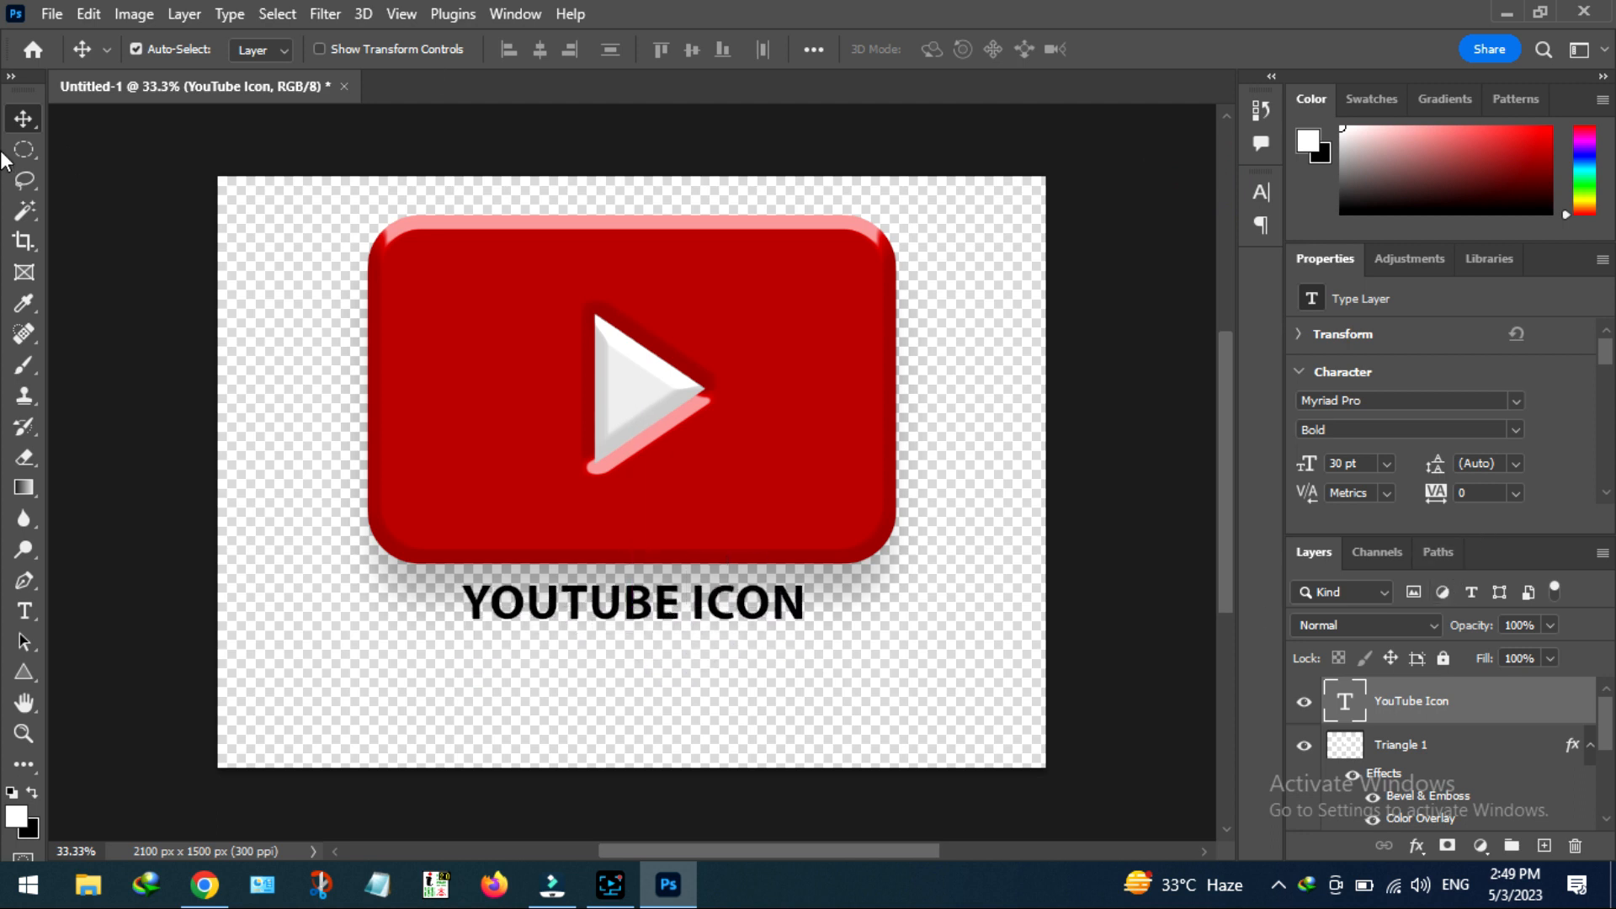